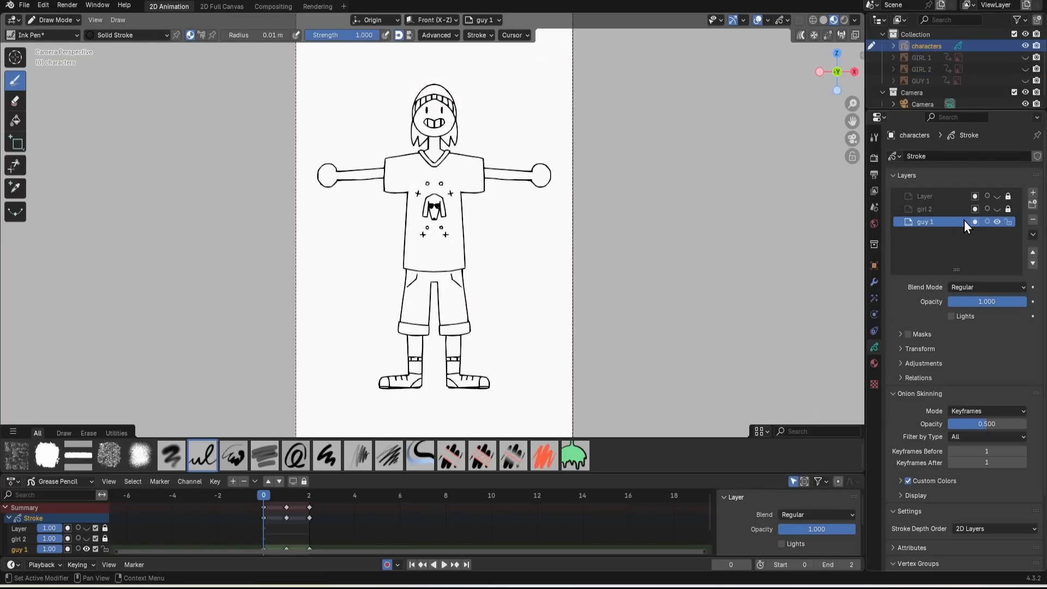
Play through the guy's turnaround drawings from frame 0 to frame 2 and return to frame 0
{"action": "key", "text": "space"}
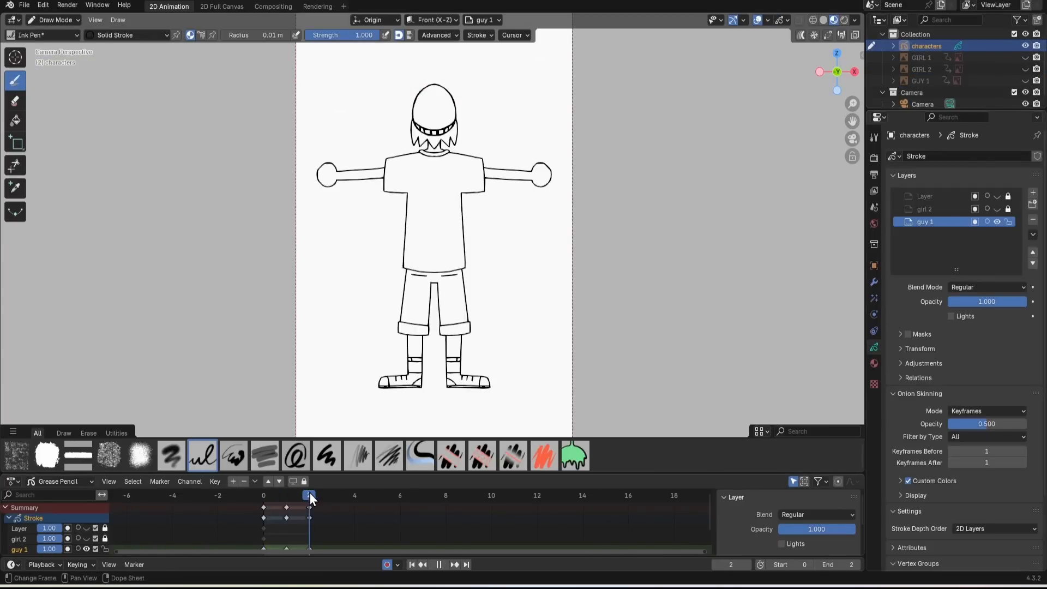
{"action": "left_click_drag", "start_coordinate": [310, 492], "coordinate": [264, 496]}
{"action": "key", "text": "space"}
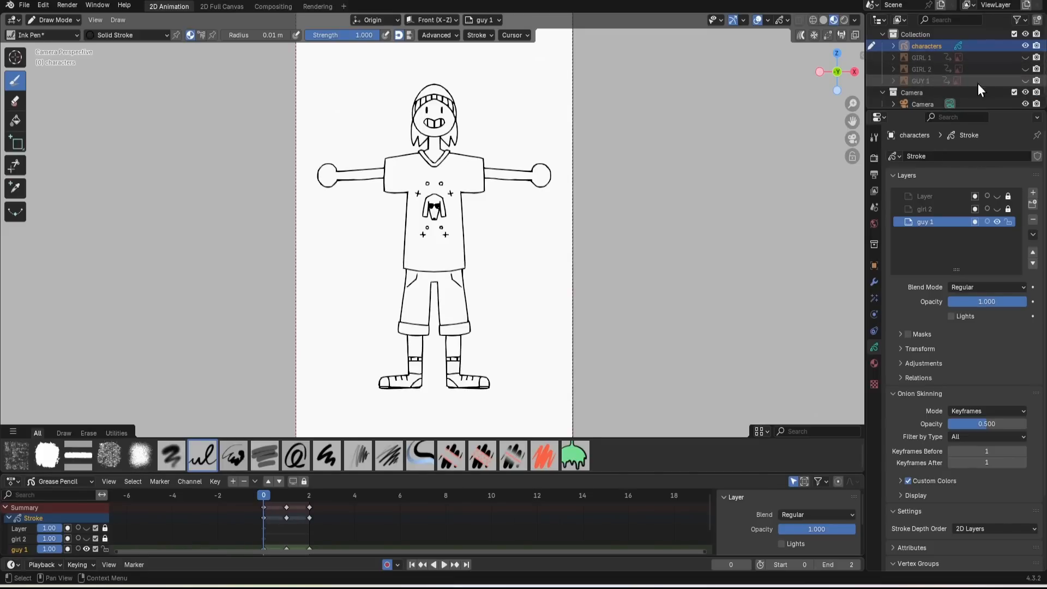
Hide the characters drawing to view the GIRL 1 reference image, then hide the reference and show the drawing again
{"action": "left_click", "coordinate": [1025, 46]}
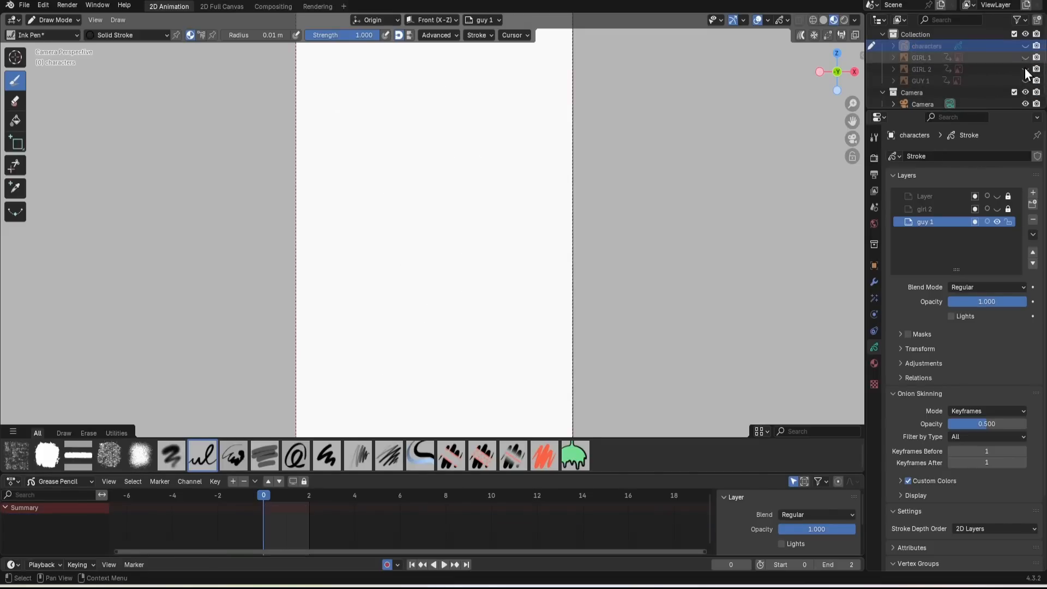
{"action": "left_click", "coordinate": [1027, 74]}
{"action": "left_click", "coordinate": [1030, 76]}
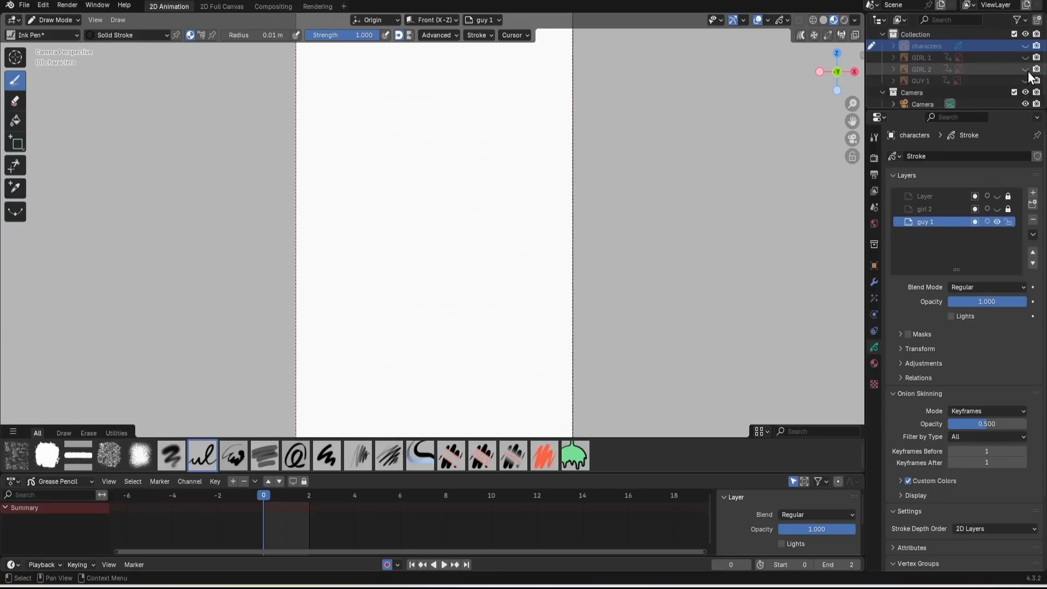
{"action": "left_click", "coordinate": [1029, 72]}
{"action": "left_click", "coordinate": [1026, 61]}
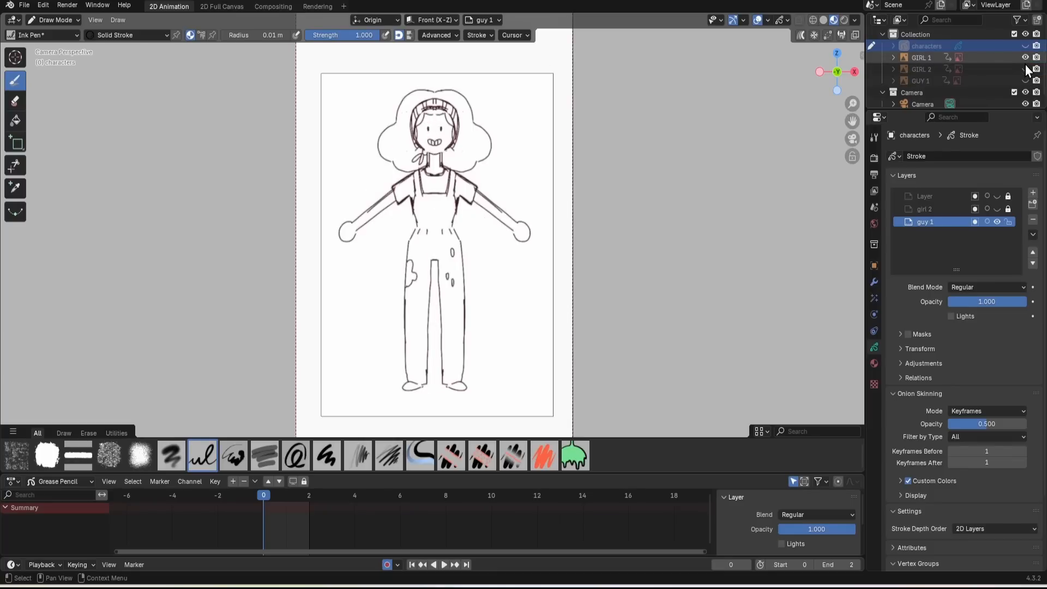
{"action": "left_click", "coordinate": [1026, 57]}
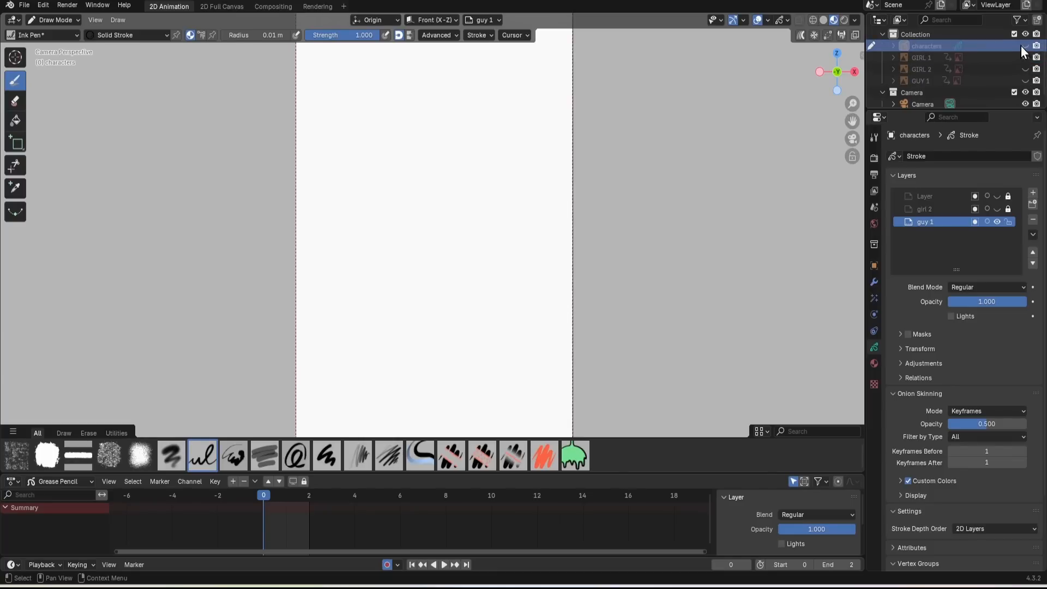
{"action": "left_click", "coordinate": [1025, 47]}
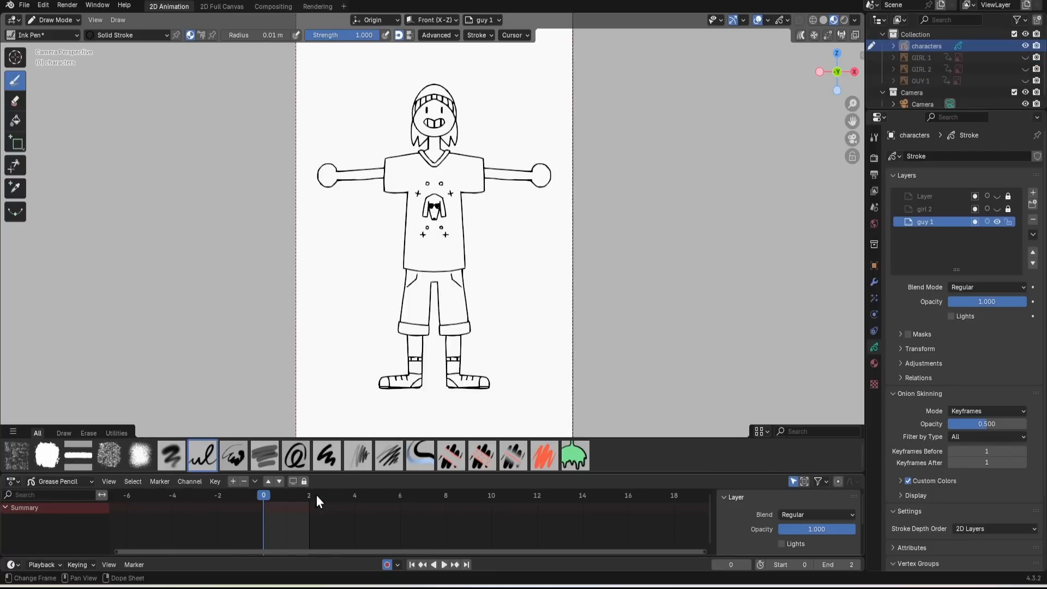
Select the characters object and scrub through its keyframes between frames 0 and 3
{"action": "left_click", "coordinate": [927, 46]}
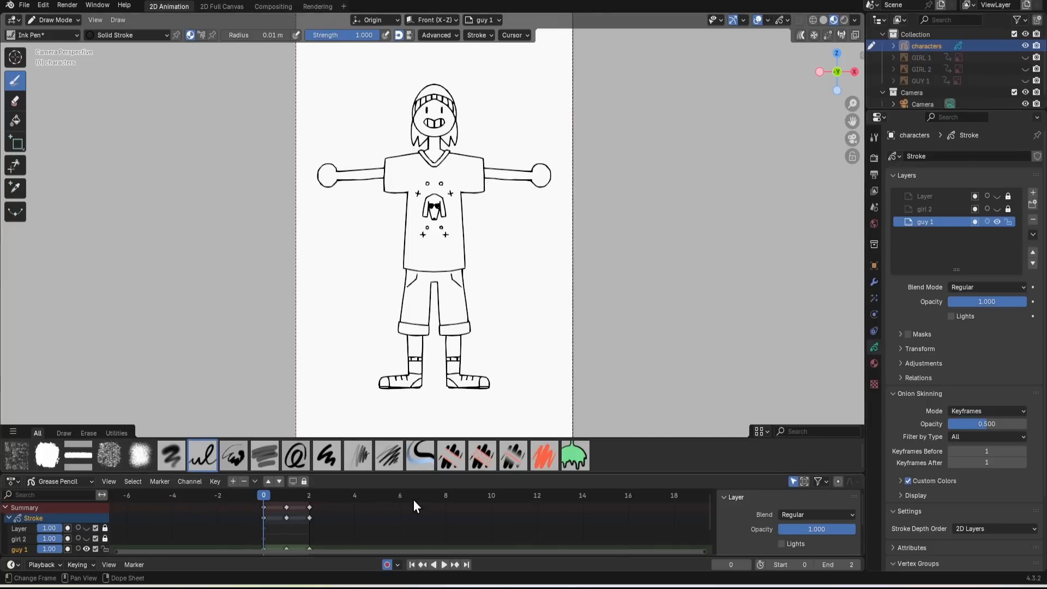
{"action": "left_click_drag", "start_coordinate": [308, 498], "coordinate": [331, 499]}
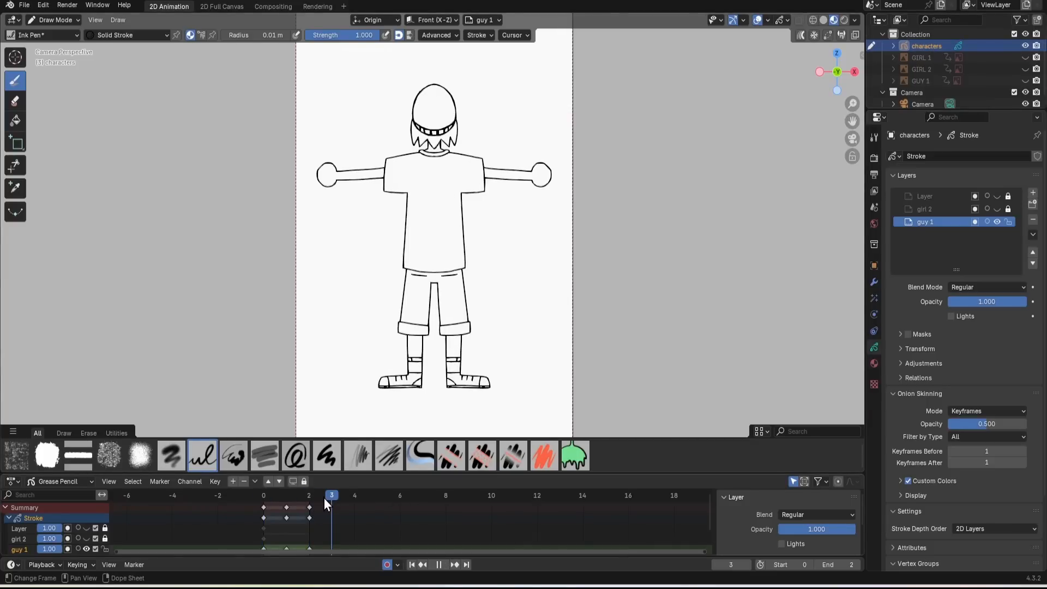
{"action": "left_click_drag", "start_coordinate": [267, 494], "coordinate": [307, 487]}
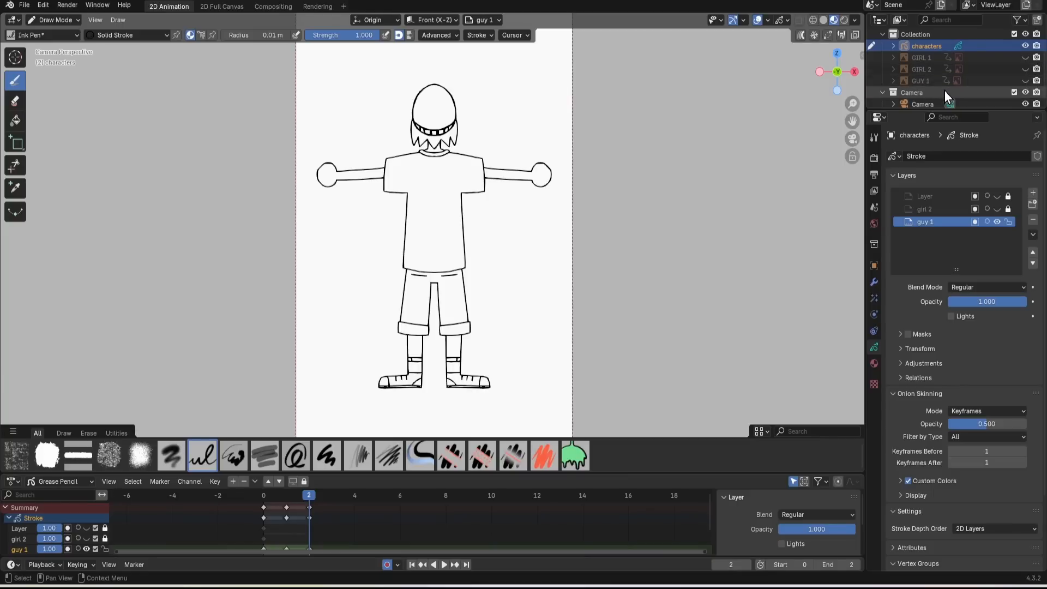
Switch to Object Mode, select the GIRL 1 reference image and lower its opacity so it is faint enough to trace
{"action": "left_click", "coordinate": [963, 59]}
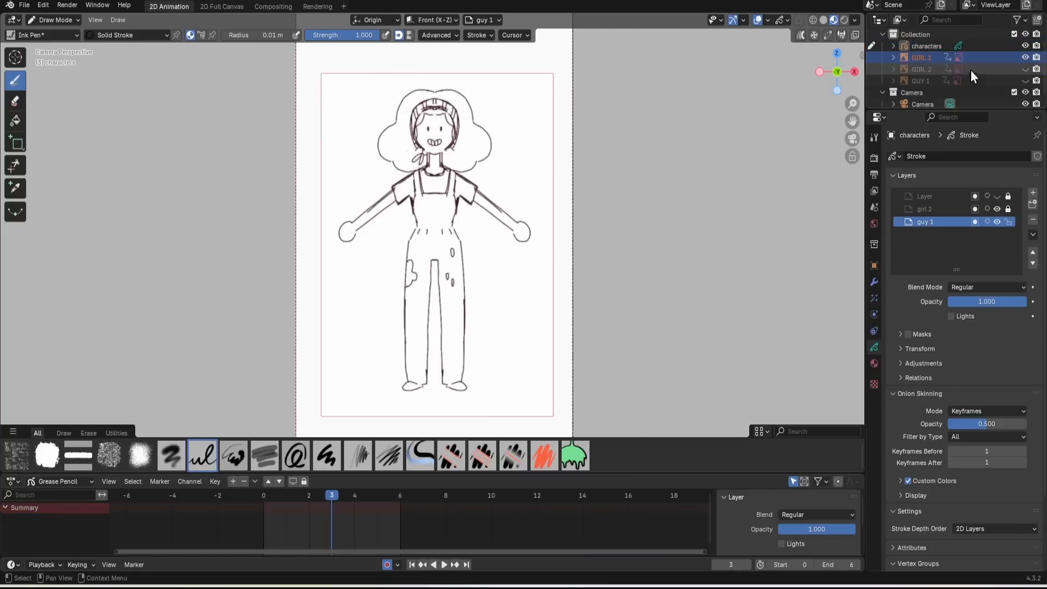
{"action": "left_click", "coordinate": [873, 46]}
{"action": "left_click", "coordinate": [930, 60]}
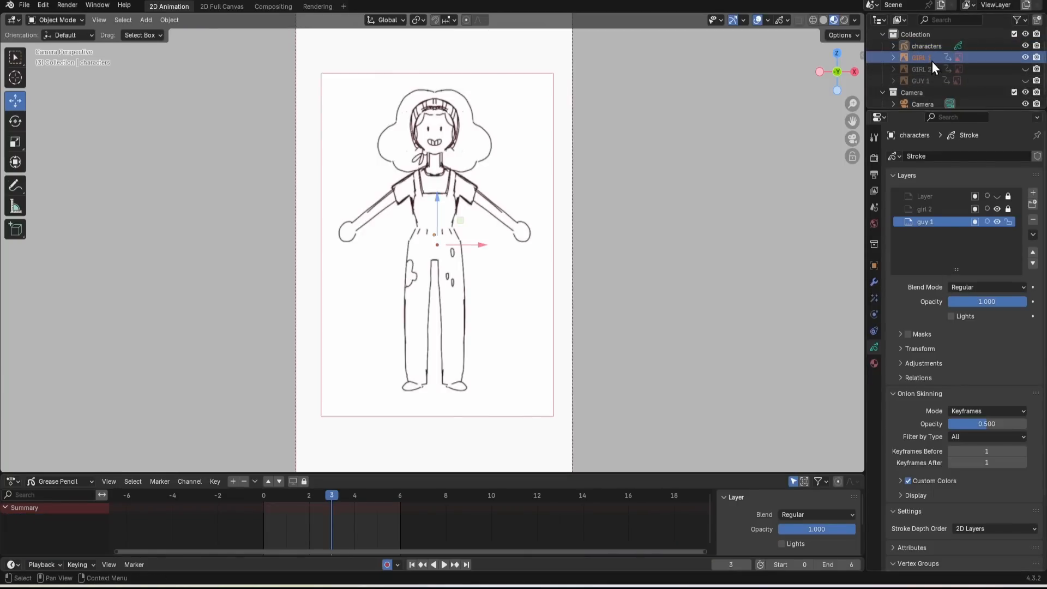
{"action": "left_click", "coordinate": [952, 292]}
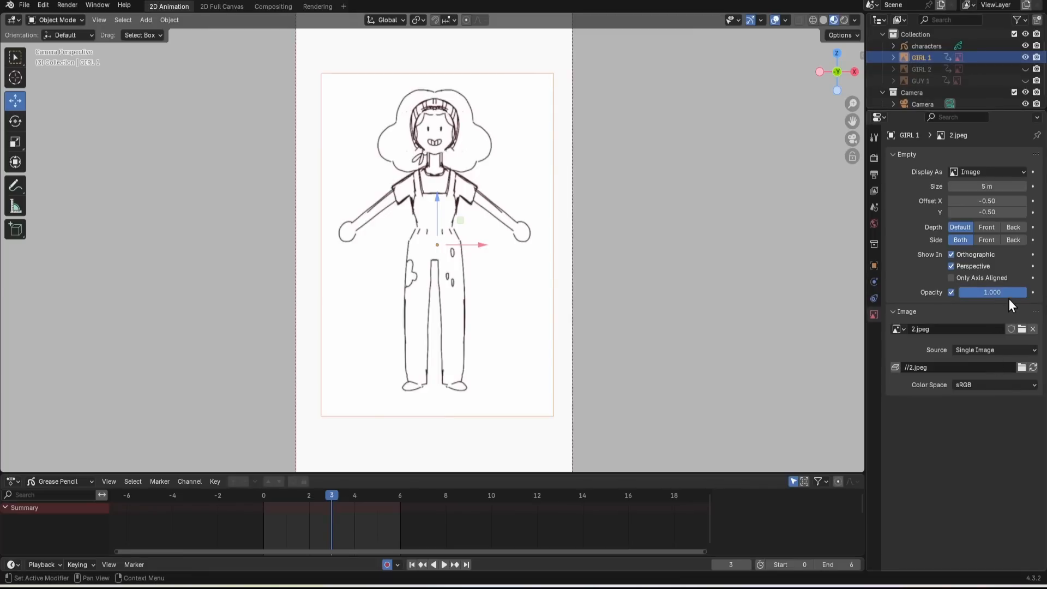
{"action": "left_click_drag", "start_coordinate": [1009, 294], "coordinate": [958, 309]}
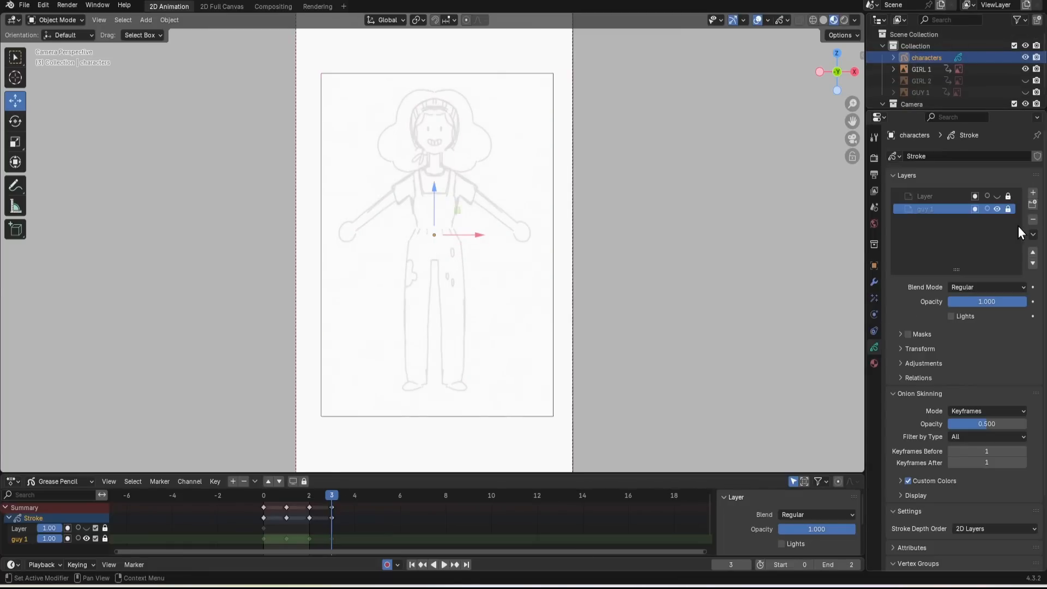
Add an empty Grease Pencil object and rename it GIRL 1
{"action": "left_click", "coordinate": [154, 24]}
{"action": "mouse_move", "coordinate": [196, 105]}
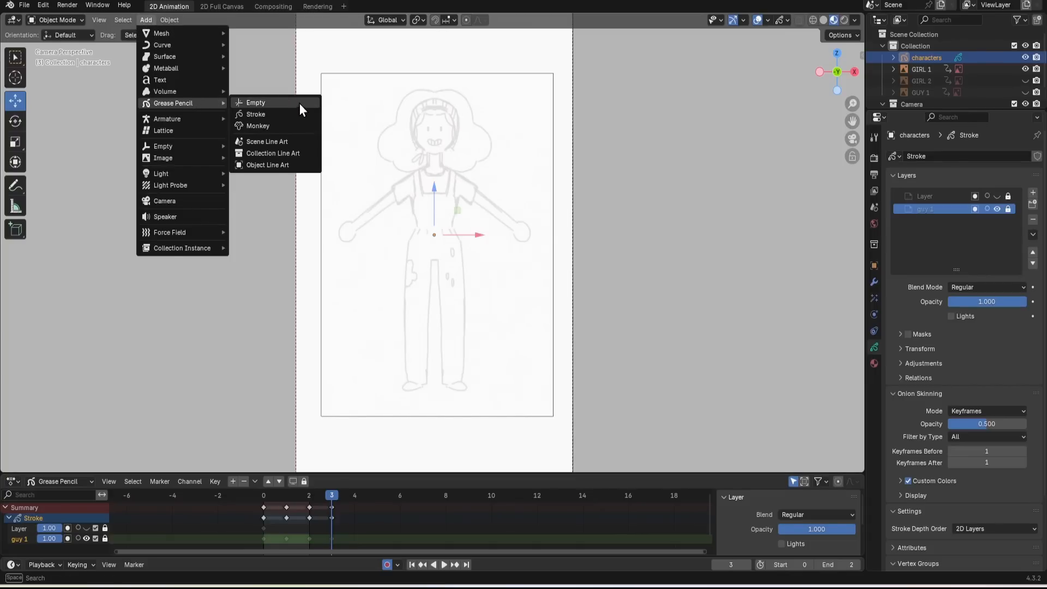
{"action": "left_click", "coordinate": [299, 103]}
{"action": "double_click", "coordinate": [930, 70]}
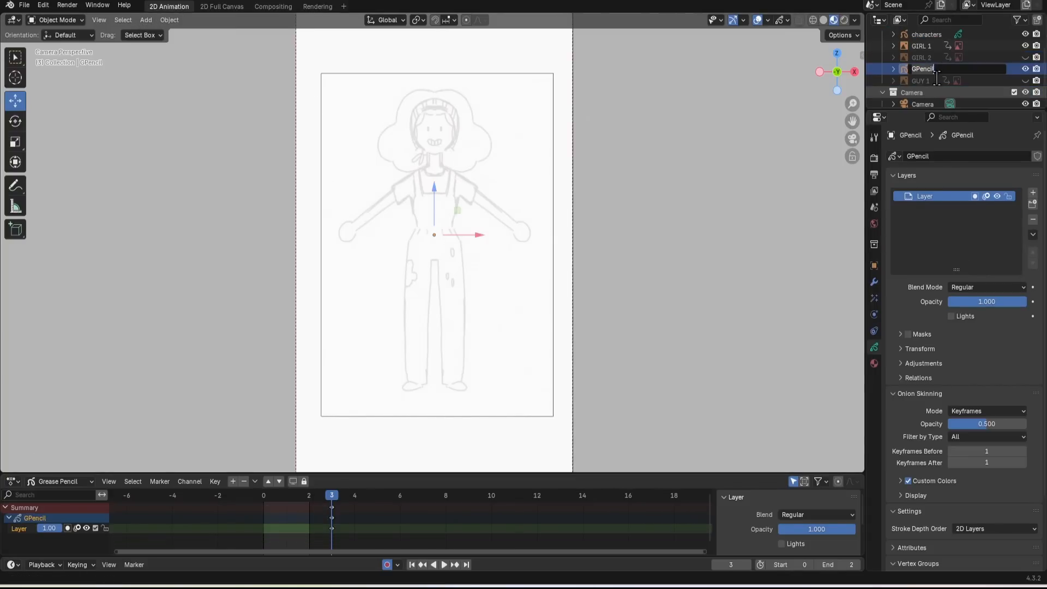
{"action": "type", "text": "GIRL 1"}
{"action": "key", "text": "Return"}
Add a Mirror modifier on the X axis to the new Grease Pencil object
{"action": "left_click", "coordinate": [874, 281]}
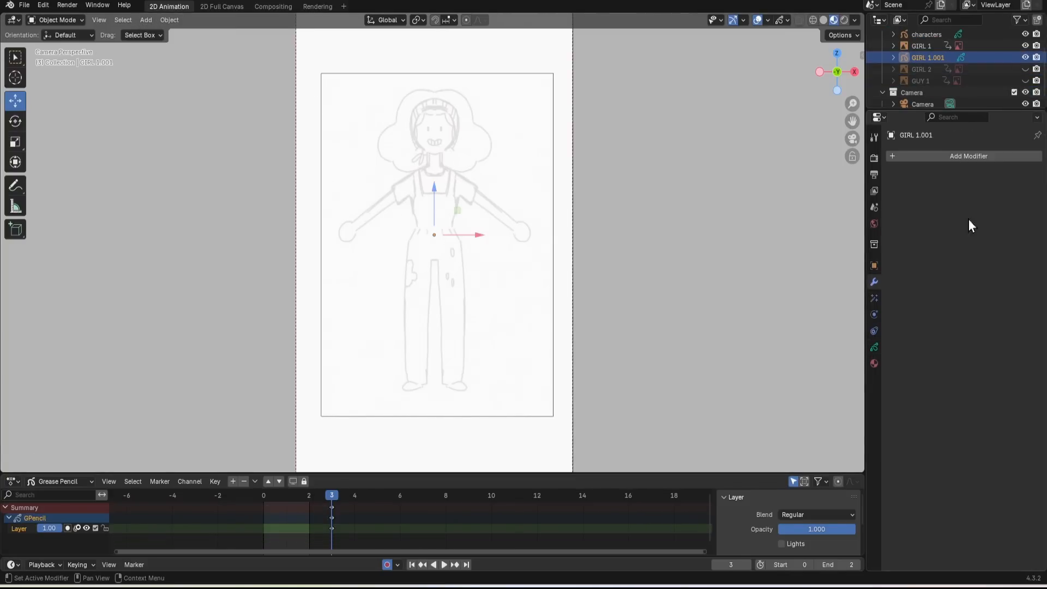
{"action": "left_click", "coordinate": [960, 155]}
{"action": "mouse_move", "coordinate": [961, 159]}
{"action": "left_click", "coordinate": [824, 225]}
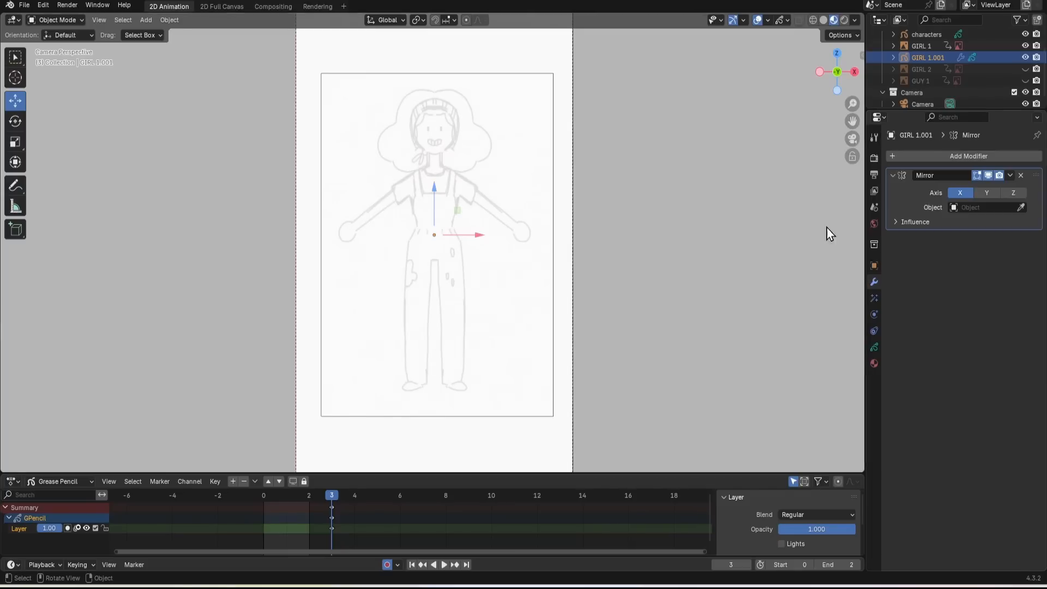
Go to the new Grease Pencil object's layer settings and switch it to Draw Mode
{"action": "left_click", "coordinate": [875, 347]}
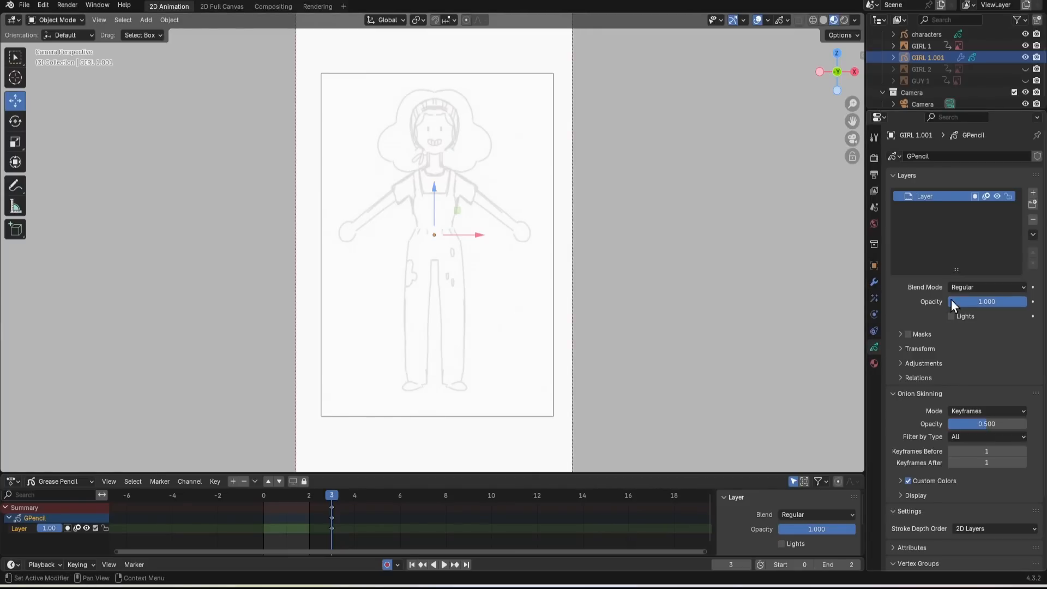
{"action": "left_click", "coordinate": [58, 20]}
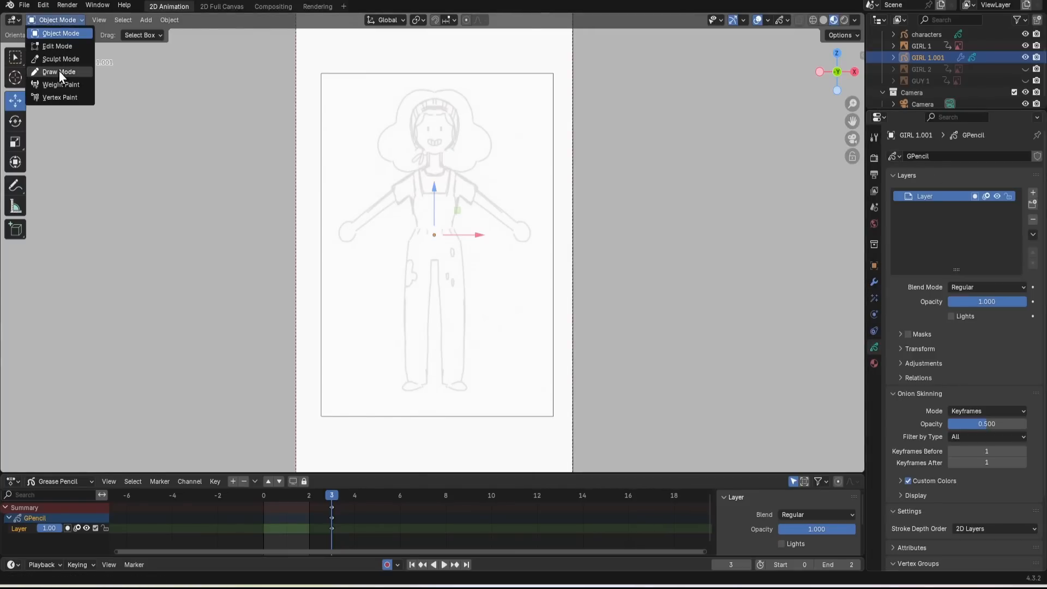
{"action": "left_click", "coordinate": [59, 71]}
Try out the mirrored drawing with test strokes over the girl's chin and head, and undo them
{"action": "scroll", "coordinate": [437, 230], "scroll_direction": "up", "scroll_amount": 5}
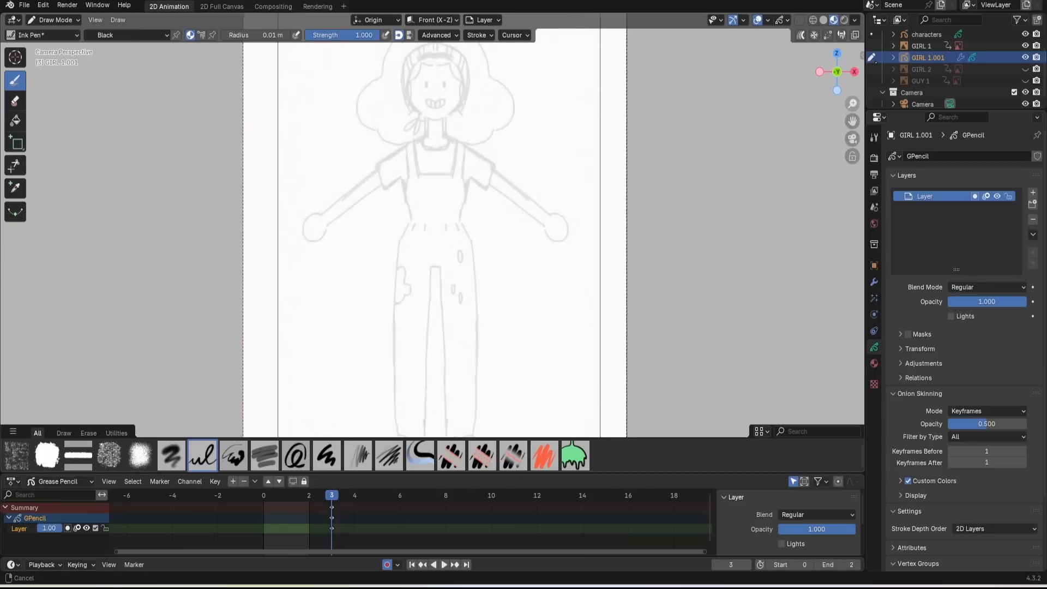
{"action": "left_click_drag", "start_coordinate": [852, 120], "coordinate": [841, 292]}
{"action": "mouse_move", "coordinate": [448, 247]}
{"action": "left_mouse_down"}
{"action": "mouse_move", "coordinate": [477, 227]}
{"action": "mouse_move", "coordinate": [443, 247]}
{"action": "left_mouse_up"}
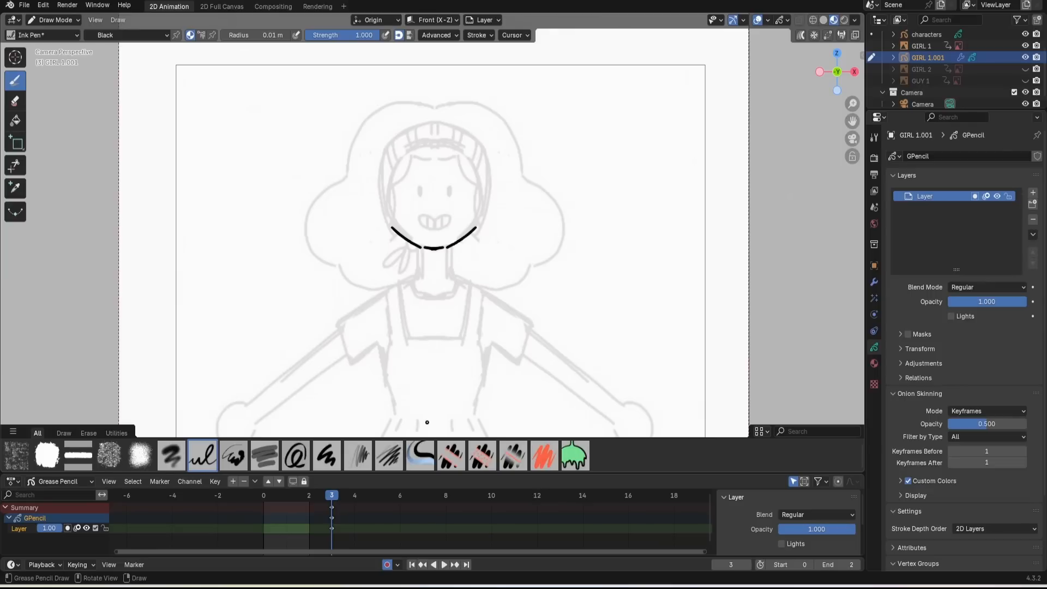
{"action": "left_click_drag", "start_coordinate": [471, 104], "coordinate": [375, 198]}
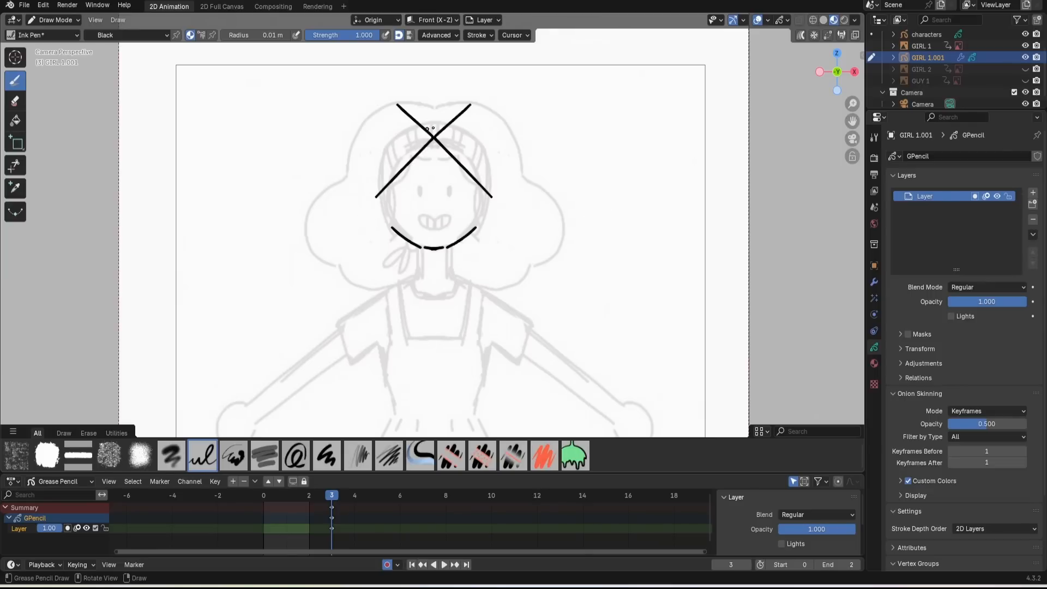
{"action": "left_click_drag", "start_coordinate": [433, 125], "coordinate": [401, 136]}
{"action": "key", "text": "ctrl+z"}
{"action": "key", "text": "ctrl+z"}
{"action": "key", "text": "ctrl+z"}
{"action": "key", "text": "ctrl+z"}
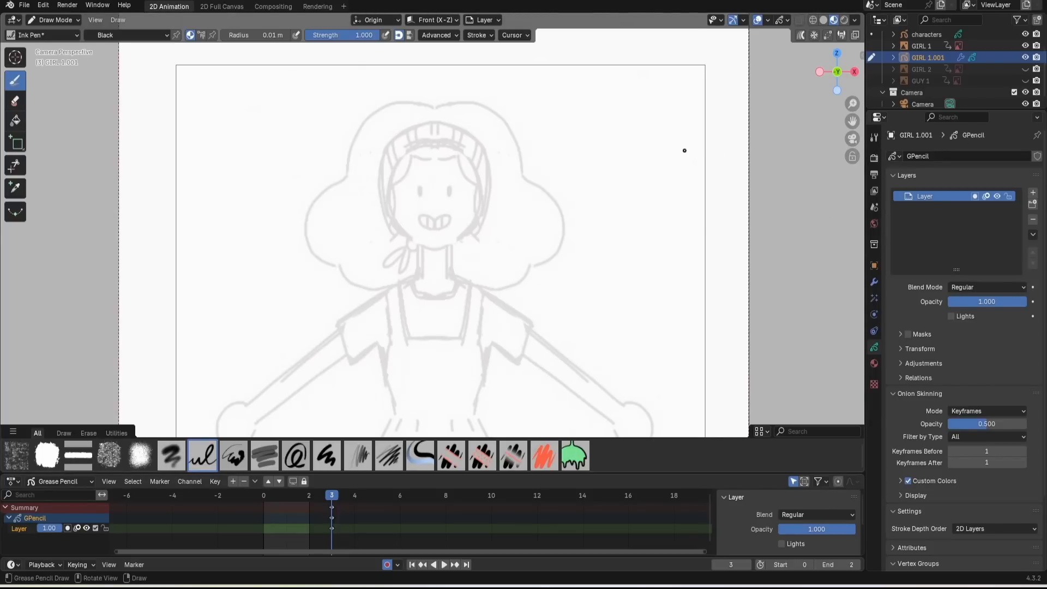
Try tracing the girl's head outline and undo it, leaving the viewport shading set to Solid
{"action": "scroll", "coordinate": [852, 104], "scroll_direction": "up", "scroll_amount": 1}
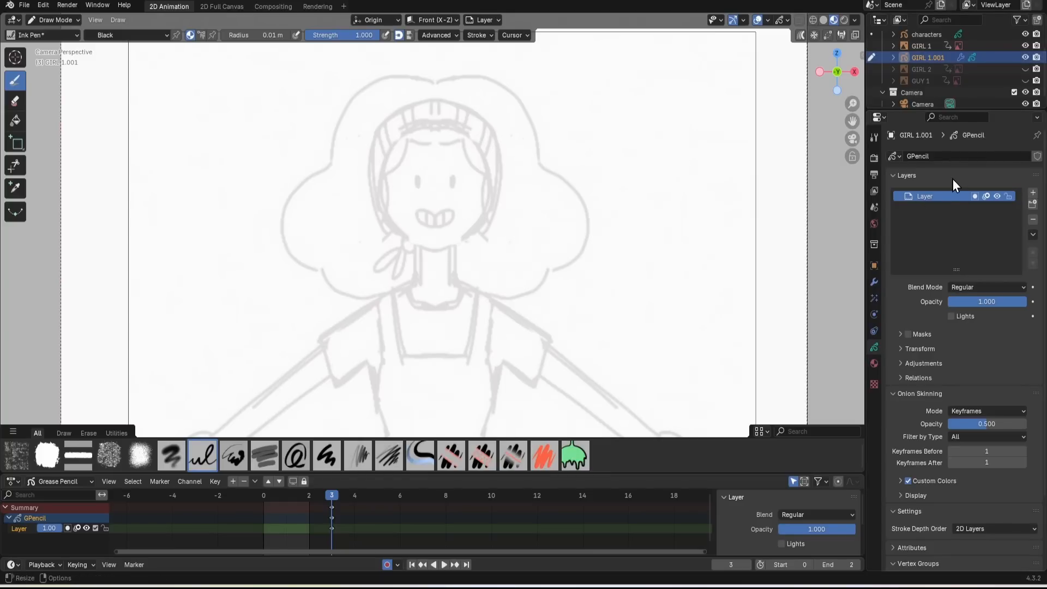
{"action": "mouse_move", "coordinate": [436, 99]}
{"action": "left_mouse_down"}
{"action": "mouse_move", "coordinate": [377, 134]}
{"action": "mouse_move", "coordinate": [371, 192]}
{"action": "mouse_move", "coordinate": [407, 241]}
{"action": "mouse_move", "coordinate": [432, 254]}
{"action": "mouse_move", "coordinate": [443, 245]}
{"action": "left_mouse_up"}
{"action": "key", "text": "z"}
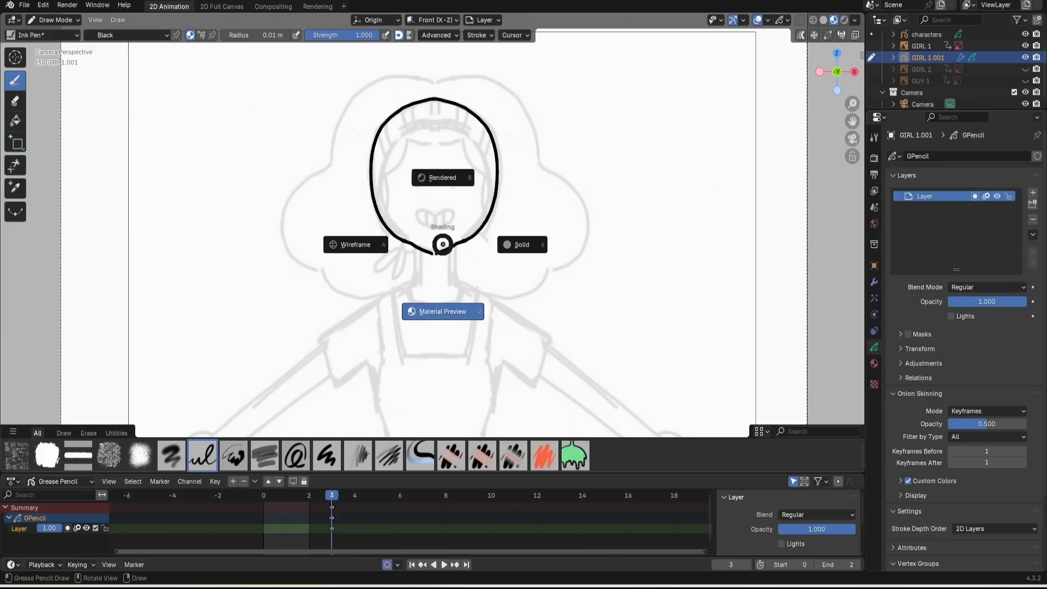
{"action": "left_click", "coordinate": [531, 310]}
{"action": "key", "text": "ctrl+z"}
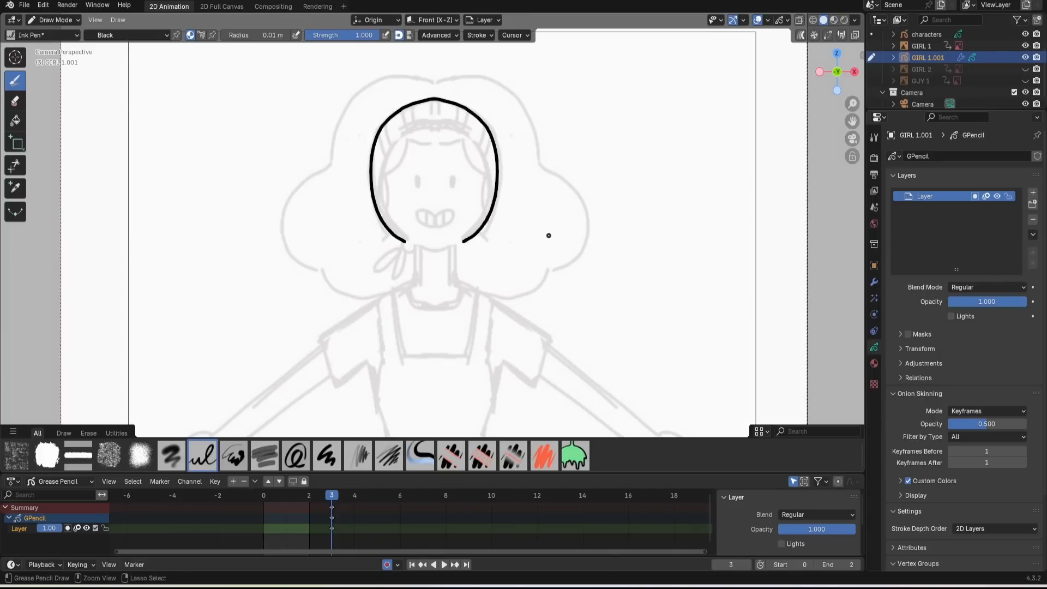
{"action": "key", "text": "ctrl+z"}
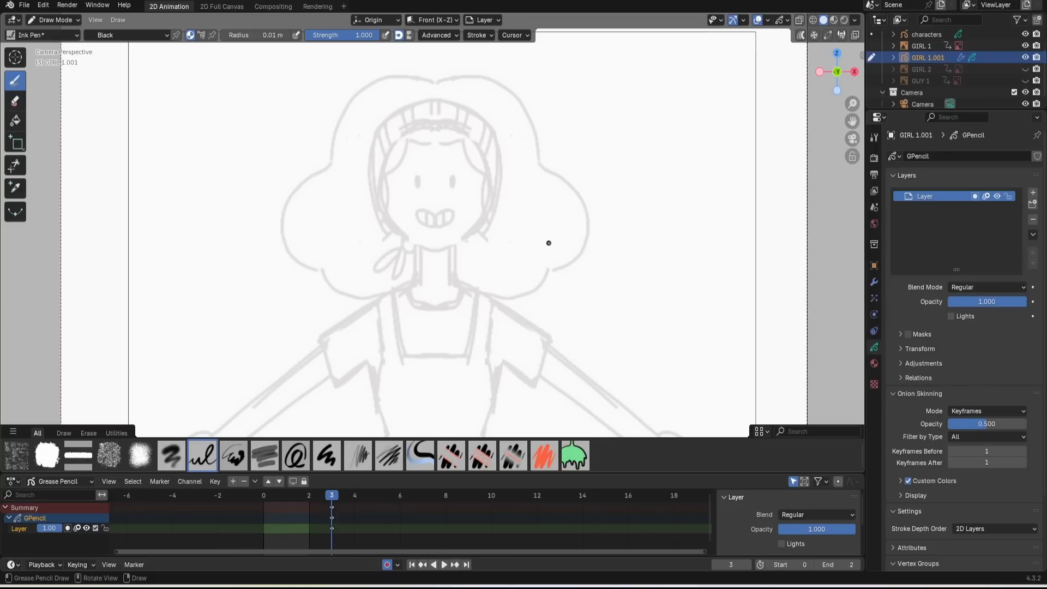
Enable Stabilize Stroke for the Ink Pen with a factor of 0.592 and adjust its radius
{"action": "left_click", "coordinate": [480, 35]}
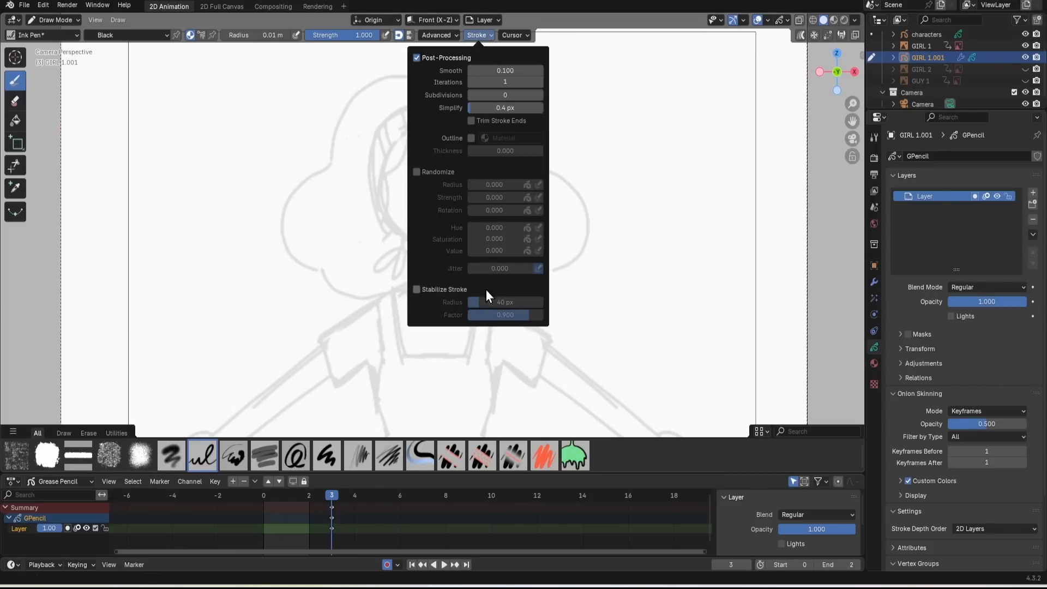
{"action": "left_click_drag", "start_coordinate": [524, 315], "coordinate": [445, 335]}
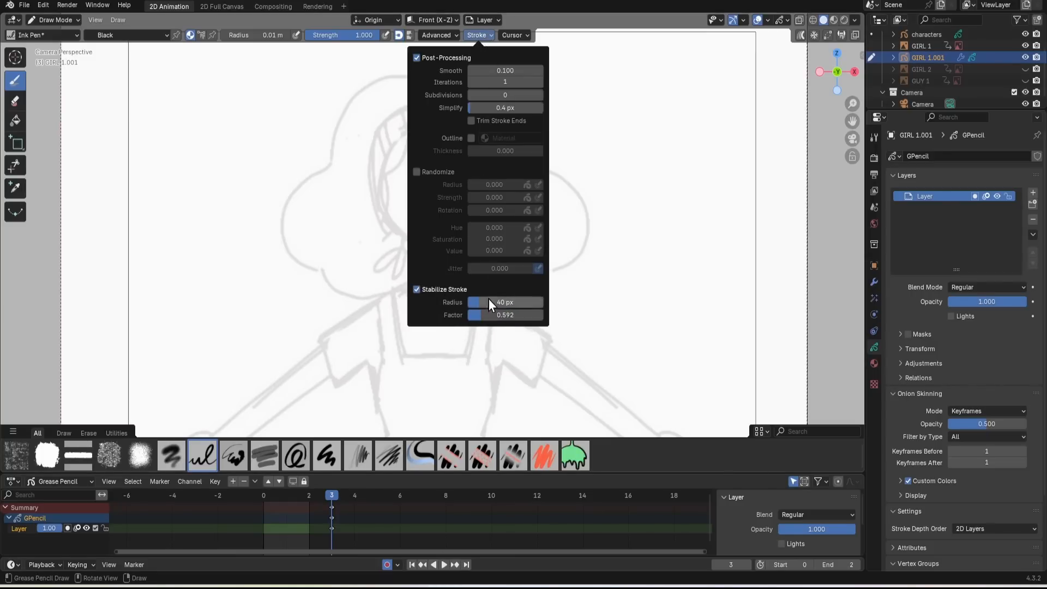
{"action": "left_click", "coordinate": [478, 36]}
{"action": "left_click_drag", "start_coordinate": [480, 303], "coordinate": [475, 303]}
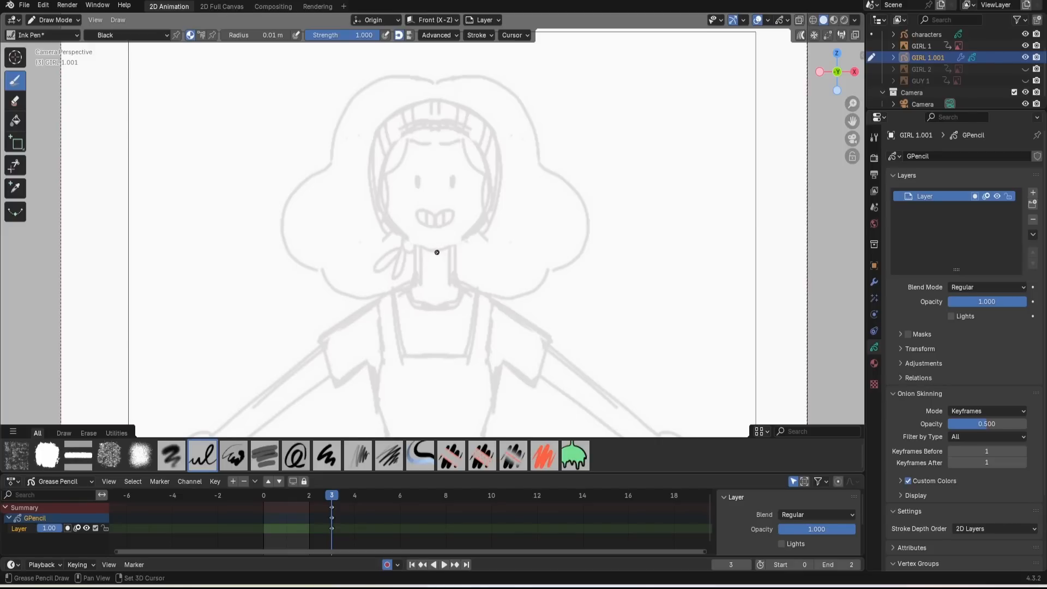
Trace the girl's head outline down to the chin and her striped headband inside it with mirrored strokes
{"action": "mouse_move", "coordinate": [441, 252]}
{"action": "left_mouse_down", "text": "shift"}
{"action": "mouse_move", "coordinate": [494, 207]}
{"action": "mouse_move", "coordinate": [500, 162]}
{"action": "mouse_move", "coordinate": [492, 124]}
{"action": "mouse_move", "coordinate": [461, 101]}
{"action": "mouse_move", "coordinate": [420, 100]}
{"action": "mouse_move", "coordinate": [430, 100]}
{"action": "left_mouse_up", "text": "shift"}
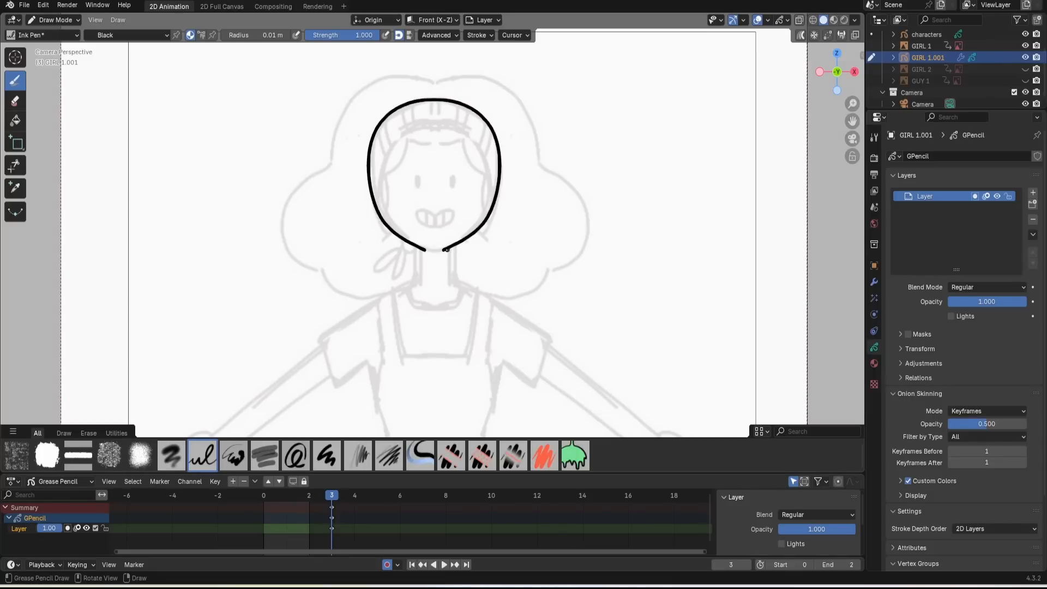
{"action": "left_click_drag", "start_coordinate": [445, 246], "coordinate": [435, 252]}
{"action": "mouse_move", "coordinate": [380, 218]}
{"action": "left_mouse_down"}
{"action": "mouse_move", "coordinate": [376, 180]}
{"action": "mouse_move", "coordinate": [387, 154]}
{"action": "left_mouse_up"}
{"action": "key", "text": "ctrl+z"}
{"action": "mouse_move", "coordinate": [403, 237]}
{"action": "left_mouse_down"}
{"action": "mouse_move", "coordinate": [380, 206]}
{"action": "mouse_move", "coordinate": [379, 163]}
{"action": "mouse_move", "coordinate": [402, 131]}
{"action": "mouse_move", "coordinate": [453, 122]}
{"action": "mouse_move", "coordinate": [431, 120]}
{"action": "left_mouse_up"}
{"action": "left_click_drag", "start_coordinate": [410, 106], "coordinate": [414, 124]}
{"action": "mouse_move", "coordinate": [396, 111]}
{"action": "left_mouse_down"}
{"action": "mouse_move", "coordinate": [403, 131]}
{"action": "mouse_move", "coordinate": [381, 146]}
{"action": "mouse_move", "coordinate": [390, 144]}
{"action": "left_mouse_up"}
{"action": "left_click_drag", "start_coordinate": [371, 160], "coordinate": [378, 191]}
Undo the small curl drawn beside the chin and trace the neck and the start of the shoulders instead
{"action": "left_click_drag", "start_coordinate": [404, 240], "coordinate": [413, 253]}
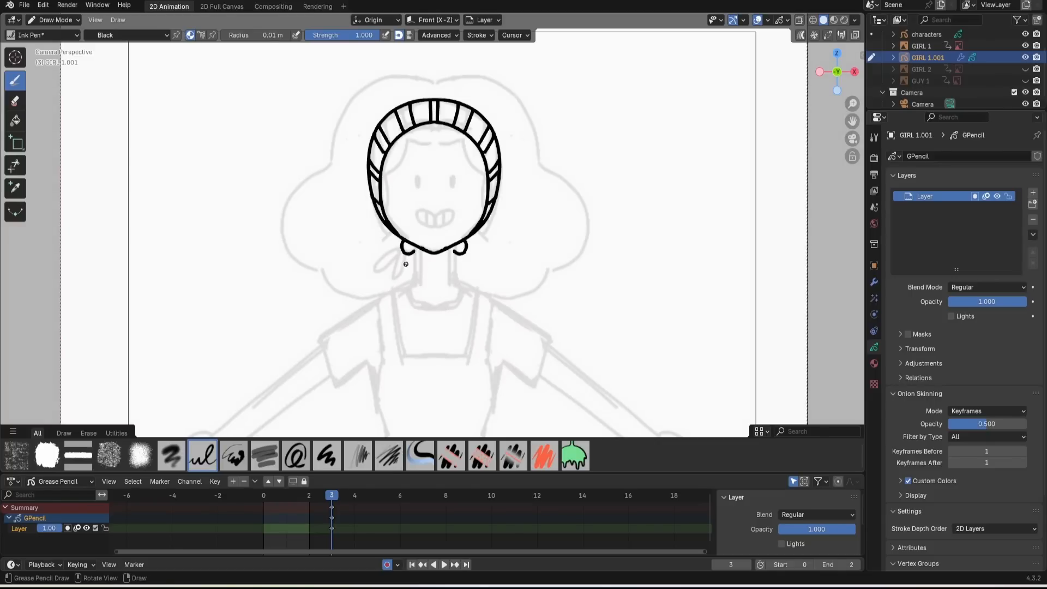
{"action": "key", "text": "ctrl+z"}
{"action": "mouse_move", "coordinate": [417, 249]}
{"action": "left_mouse_down"}
{"action": "mouse_move", "coordinate": [420, 281]}
{"action": "mouse_move", "coordinate": [394, 292]}
{"action": "left_mouse_up"}
{"action": "left_click_drag", "start_coordinate": [852, 103], "coordinate": [852, 117]}
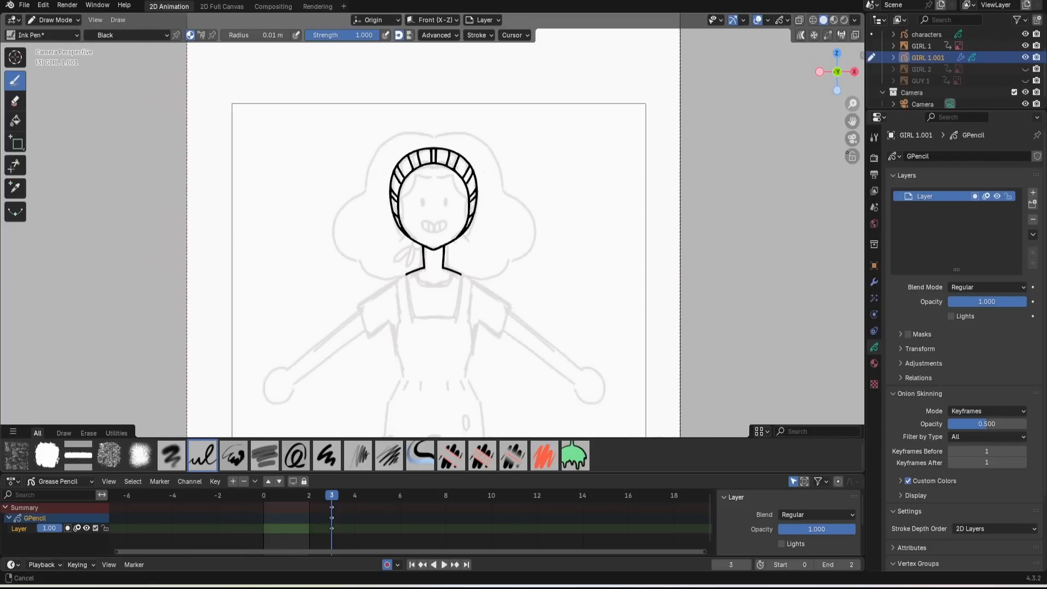
{"action": "left_click_drag", "start_coordinate": [848, 153], "coordinate": [847, 158]}
{"action": "left_click_drag", "start_coordinate": [854, 121], "coordinate": [855, 47]}
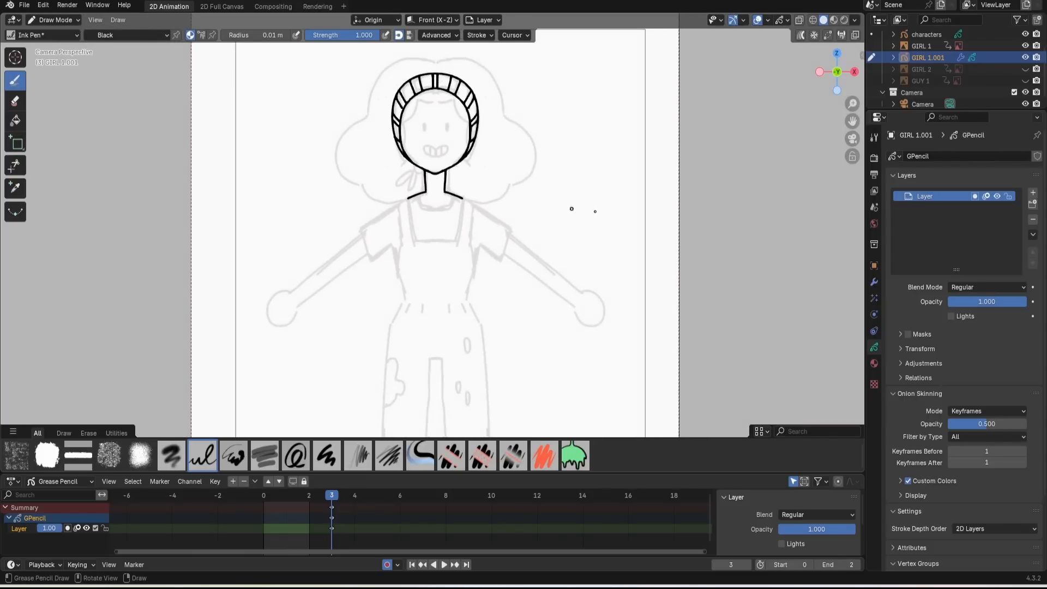
Redraw the mirrored shoulder line and trace the overalls' straps, bib, torso and horizontal short sleeves
{"action": "key", "text": "ctrl+z"}
{"action": "left_click_drag", "start_coordinate": [426, 192], "coordinate": [405, 195]}
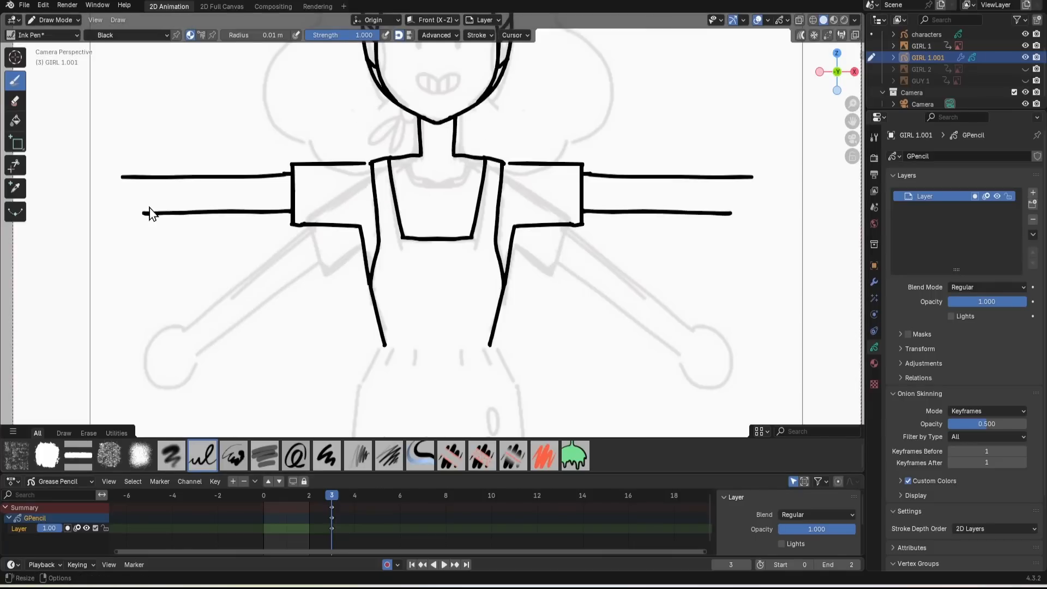
Replace the arm lines with straight, horizontal mirrored arms extending out of the sleeves and ending in round hands
{"action": "key", "text": "ctrl+z"}
{"action": "key", "text": "ctrl+z"}
{"action": "key", "text": "ctrl+z"}
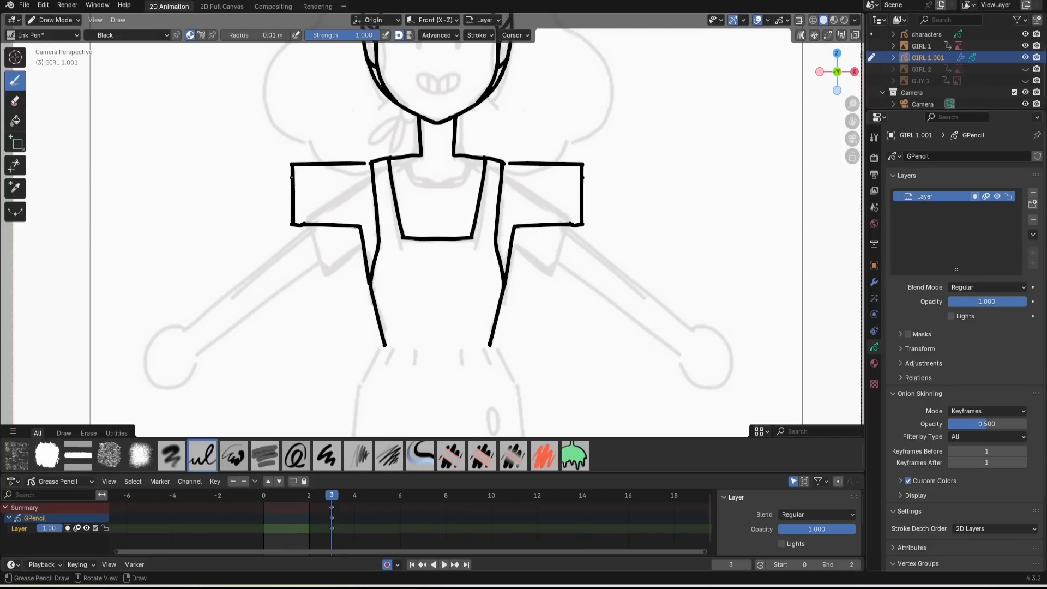
{"action": "left_click_drag", "start_coordinate": [291, 177], "coordinate": [143, 179]}
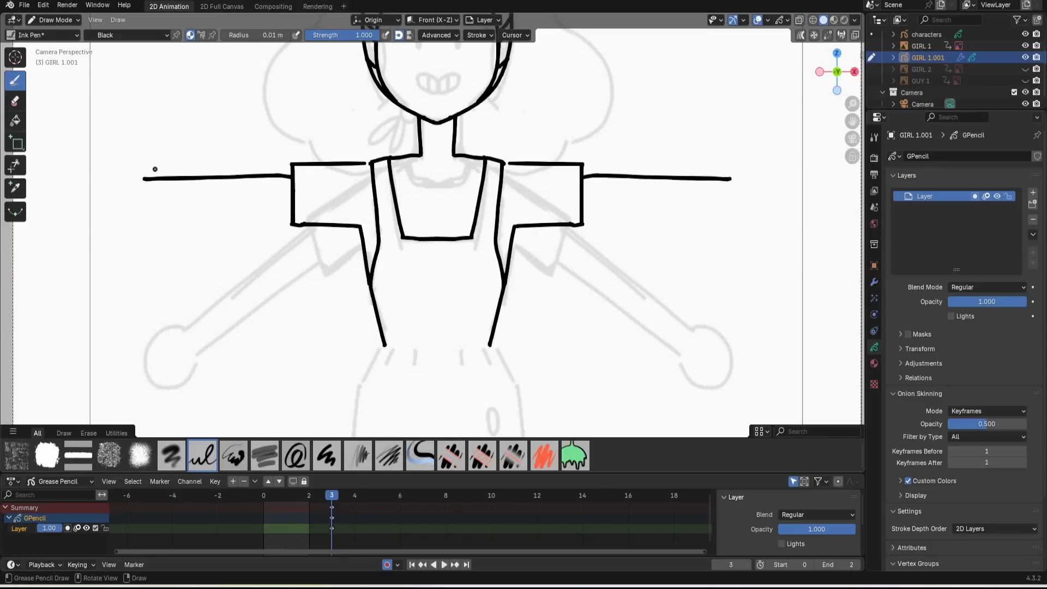
{"action": "left_click_drag", "start_coordinate": [292, 210], "coordinate": [140, 218]}
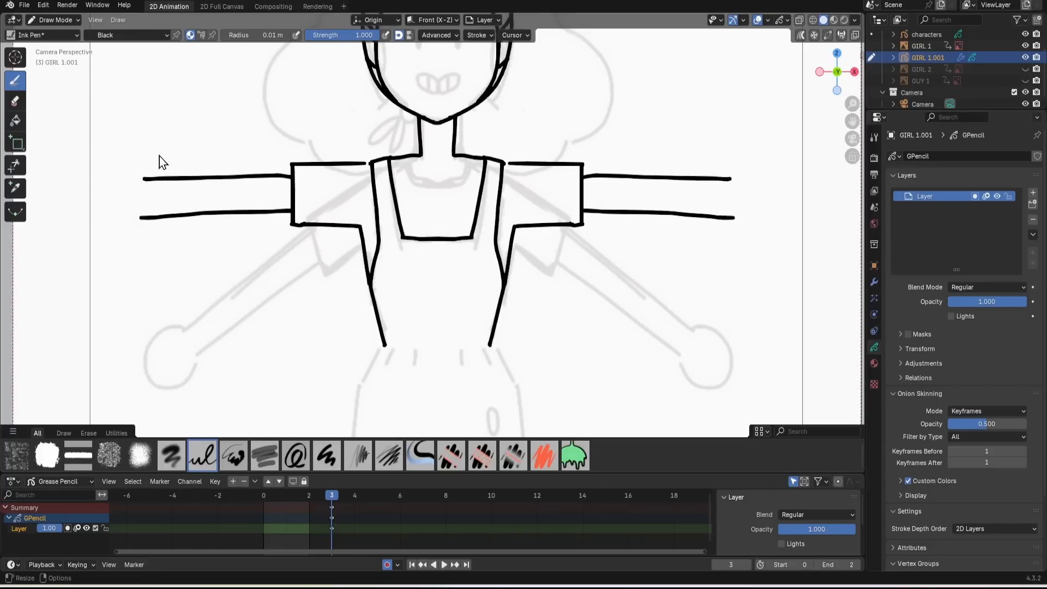
{"action": "key", "text": "ctrl+z"}
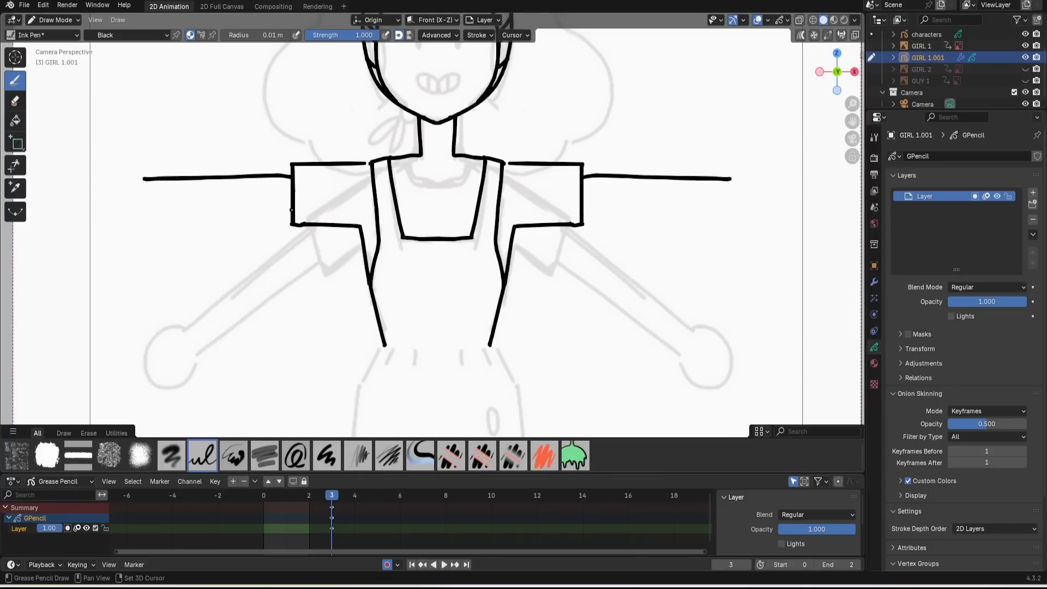
{"action": "mouse_move", "coordinate": [290, 210]}
{"action": "left_mouse_down"}
{"action": "mouse_move", "coordinate": [148, 212]}
{"action": "mouse_move", "coordinate": [143, 176]}
{"action": "mouse_move", "coordinate": [124, 164]}
{"action": "mouse_move", "coordinate": [92, 202]}
{"action": "left_mouse_up"}
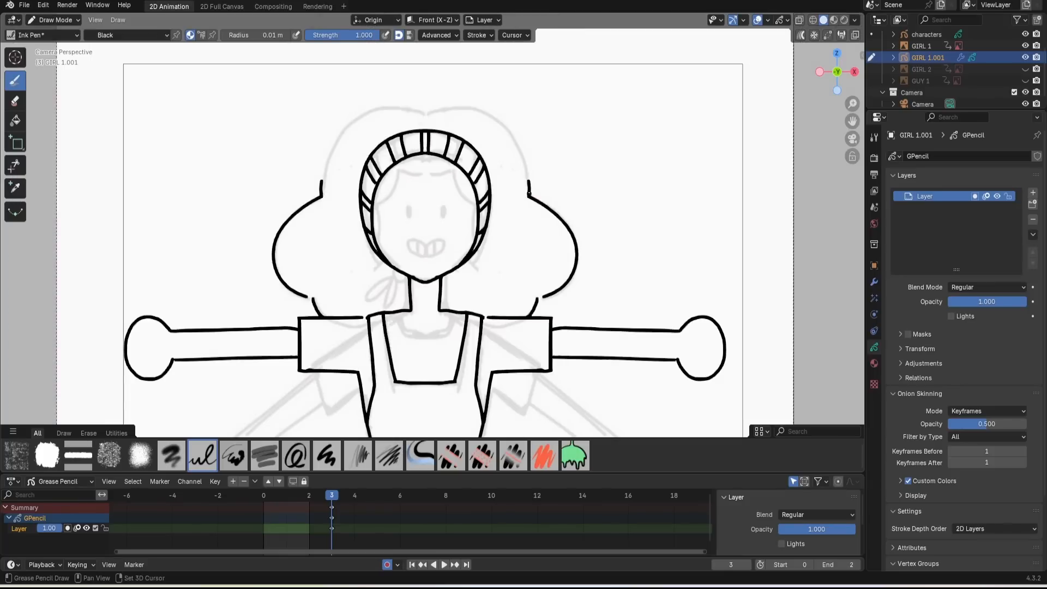
Trace the upper outline of the hair and the hairline framing the girl's face
{"action": "left_click_drag", "start_coordinate": [529, 193], "coordinate": [426, 114]}
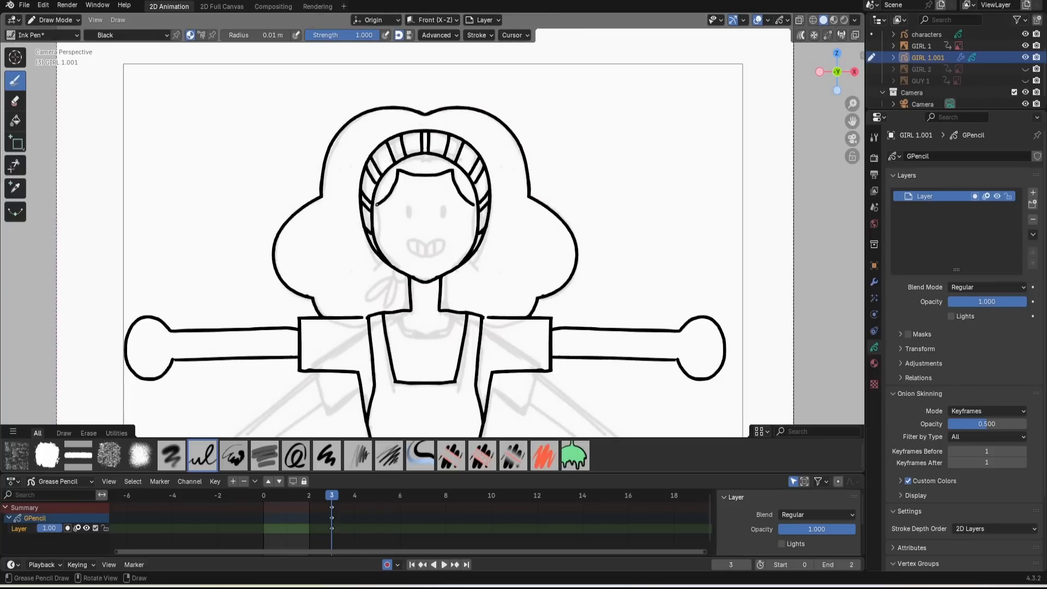
{"action": "left_click_drag", "start_coordinate": [377, 205], "coordinate": [377, 242]}
Trace the gathered folds at the waist and the flared hip lines, undoing the stray strokes
{"action": "left_click_drag", "start_coordinate": [853, 121], "coordinate": [853, 2]}
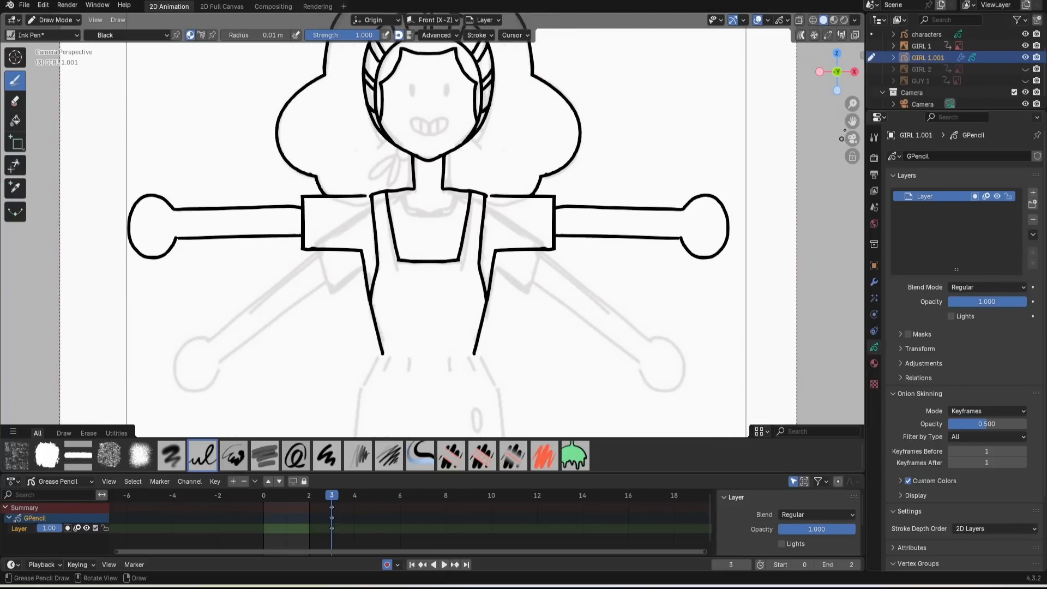
{"action": "left_click_drag", "start_coordinate": [853, 121], "coordinate": [846, 49]}
{"action": "left_click_drag", "start_coordinate": [852, 121], "coordinate": [870, 70]}
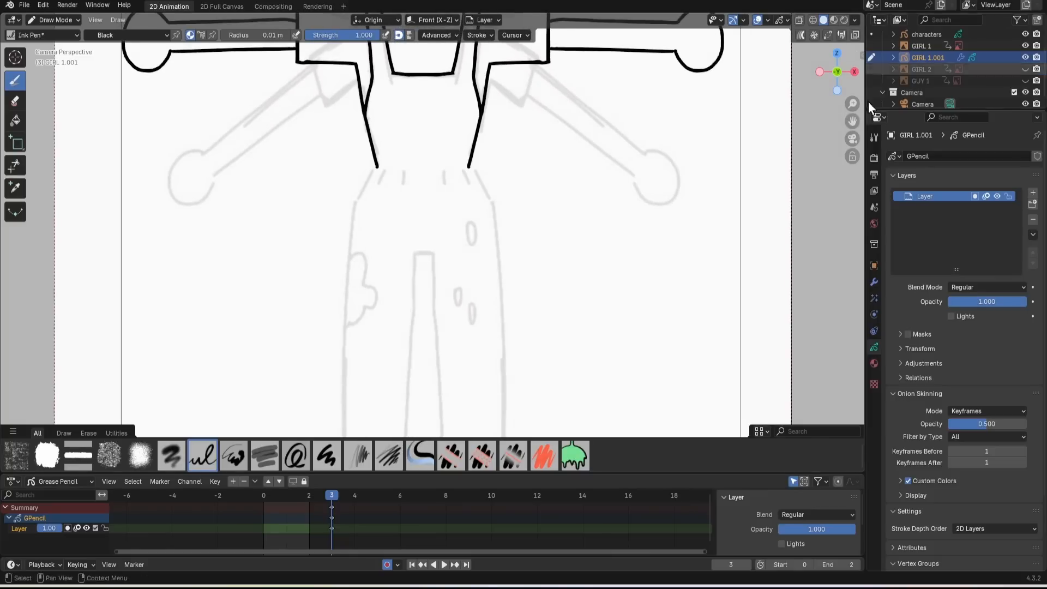
{"action": "left_click_drag", "start_coordinate": [853, 121], "coordinate": [864, 52]}
{"action": "left_click_drag", "start_coordinate": [392, 109], "coordinate": [385, 123]}
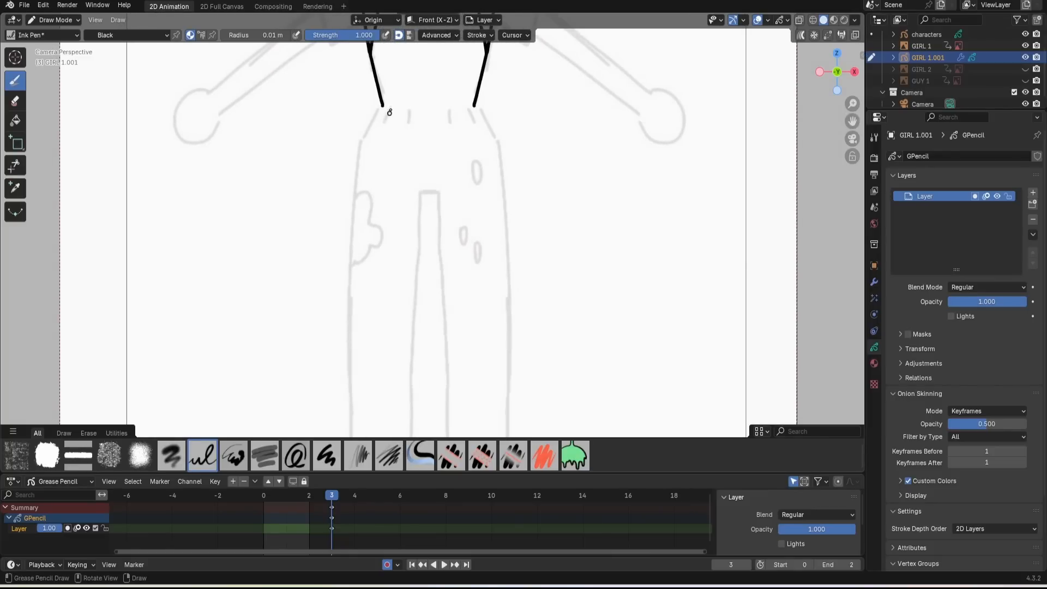
{"action": "left_click_drag", "start_coordinate": [466, 109], "coordinate": [473, 123]}
{"action": "mouse_move", "coordinate": [394, 116]}
{"action": "left_mouse_down"}
{"action": "mouse_move", "coordinate": [410, 112]}
{"action": "mouse_move", "coordinate": [415, 124]}
{"action": "mouse_move", "coordinate": [372, 120]}
{"action": "mouse_move", "coordinate": [360, 142]}
{"action": "left_mouse_up"}
{"action": "key", "text": "ctrl+z"}
{"action": "key", "text": "ctrl+z"}
Trace the mirrored trouser legs and draw chunky-soled boots below them, redoing the toe cap line
{"action": "mouse_move", "coordinate": [852, 104]}
{"action": "left_mouse_down"}
{"action": "mouse_move", "coordinate": [853, 136]}
{"action": "mouse_move", "coordinate": [852, 90]}
{"action": "left_mouse_up"}
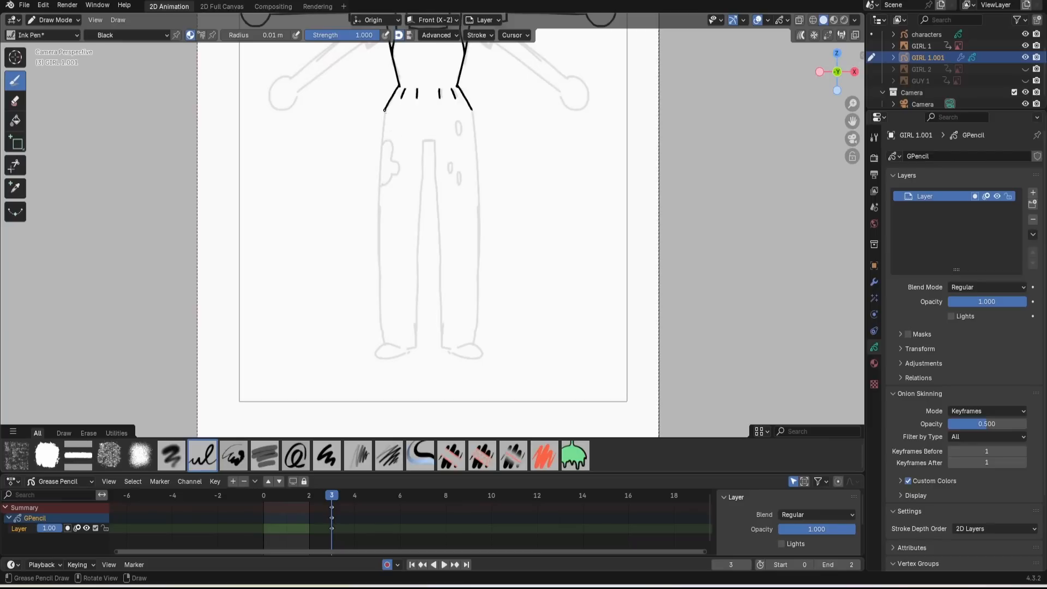
{"action": "left_click_drag", "start_coordinate": [384, 116], "coordinate": [376, 293]}
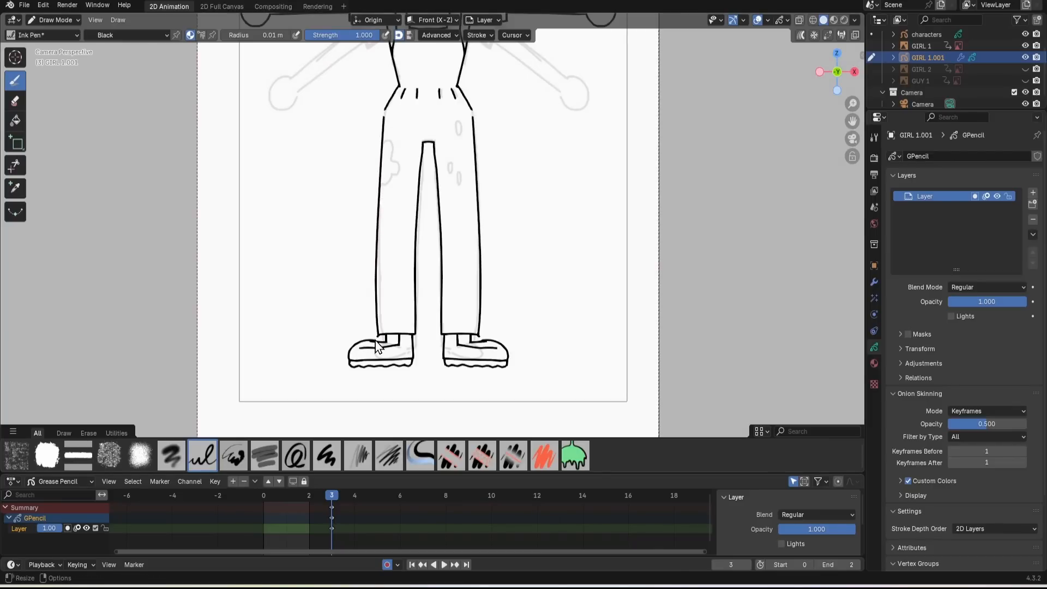
{"action": "key", "text": "ctrl+z"}
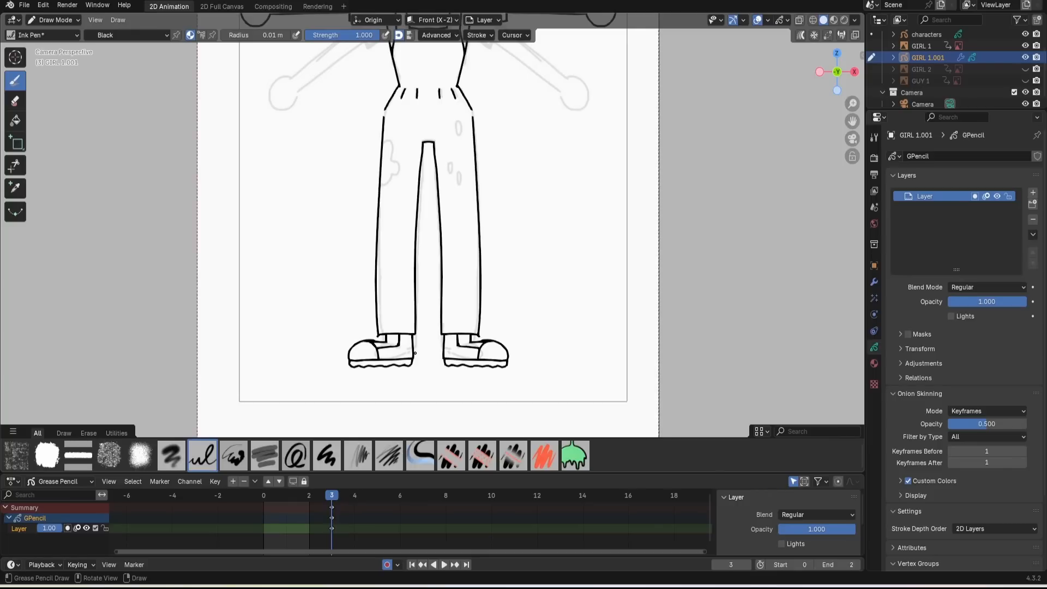
Trace the girl's eyes and toothy smile, undoing the faulty mouth stroke
{"action": "left_click_drag", "start_coordinate": [853, 121], "coordinate": [834, 315]}
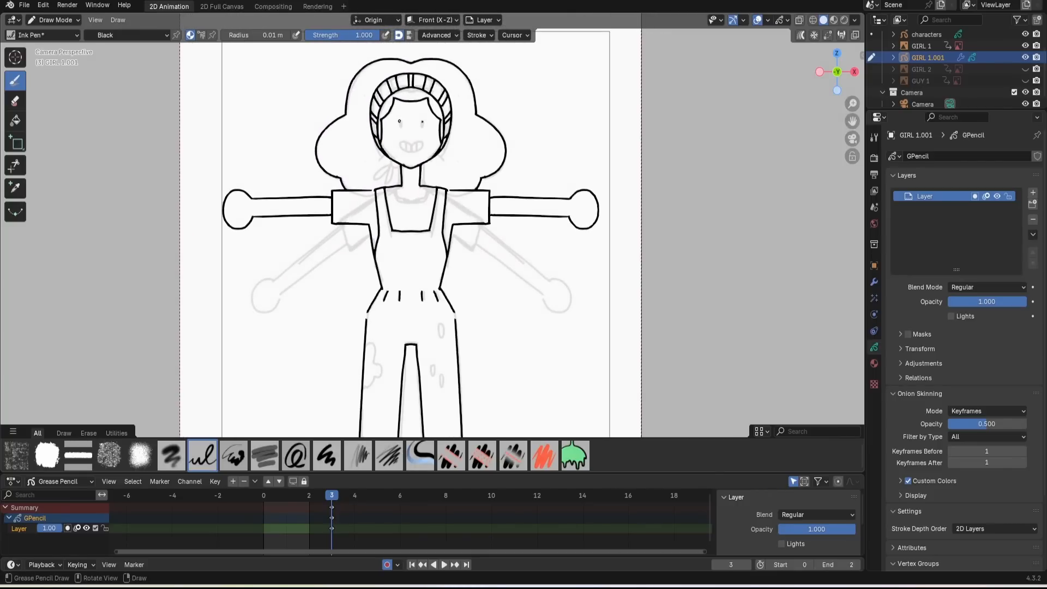
{"action": "left_click_drag", "start_coordinate": [400, 130], "coordinate": [399, 121]}
{"action": "mouse_move", "coordinate": [422, 121]}
{"action": "left_mouse_down"}
{"action": "mouse_move", "coordinate": [426, 142]}
{"action": "mouse_move", "coordinate": [398, 148]}
{"action": "mouse_move", "coordinate": [410, 150]}
{"action": "left_mouse_up"}
{"action": "key", "text": "ctrl+z"}
{"action": "mouse_move", "coordinate": [853, 122]}
{"action": "left_mouse_down"}
{"action": "mouse_move", "coordinate": [843, 2]}
{"action": "mouse_move", "coordinate": [854, 68]}
{"action": "left_mouse_up"}
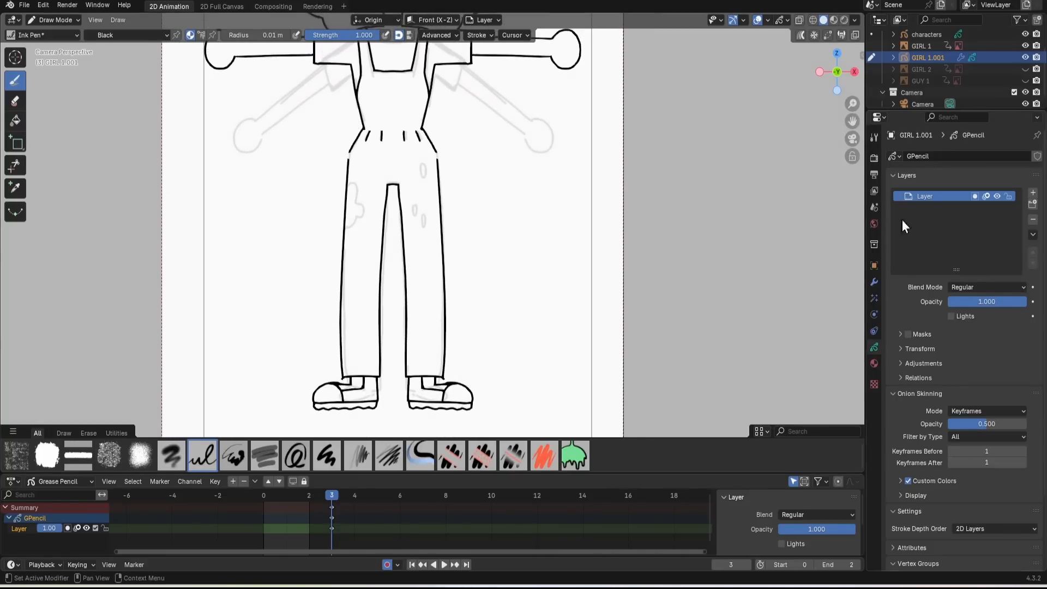
{"action": "left_click", "coordinate": [875, 282]}
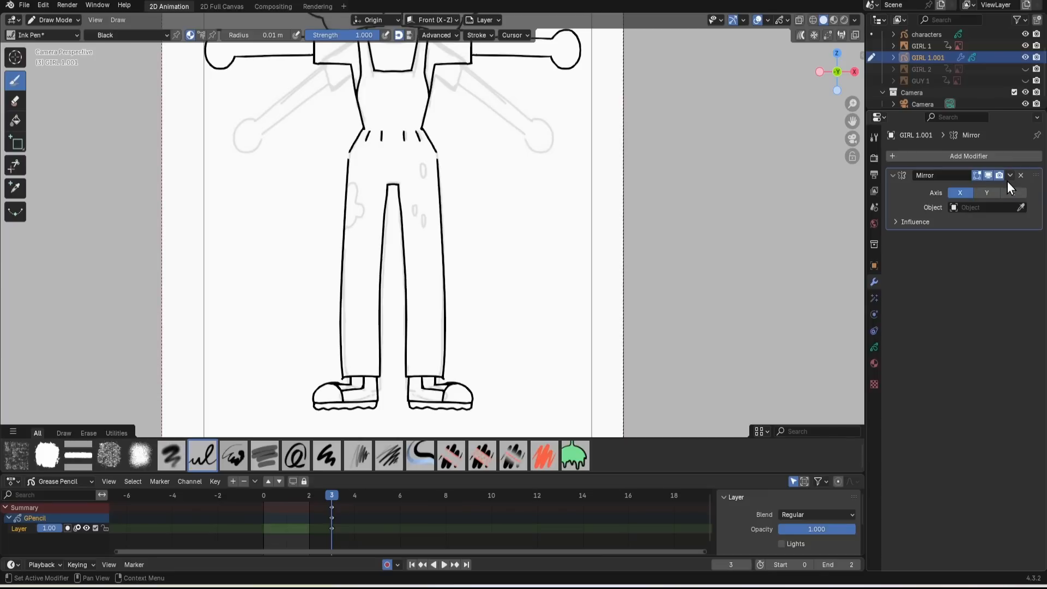
{"action": "left_click", "coordinate": [875, 348]}
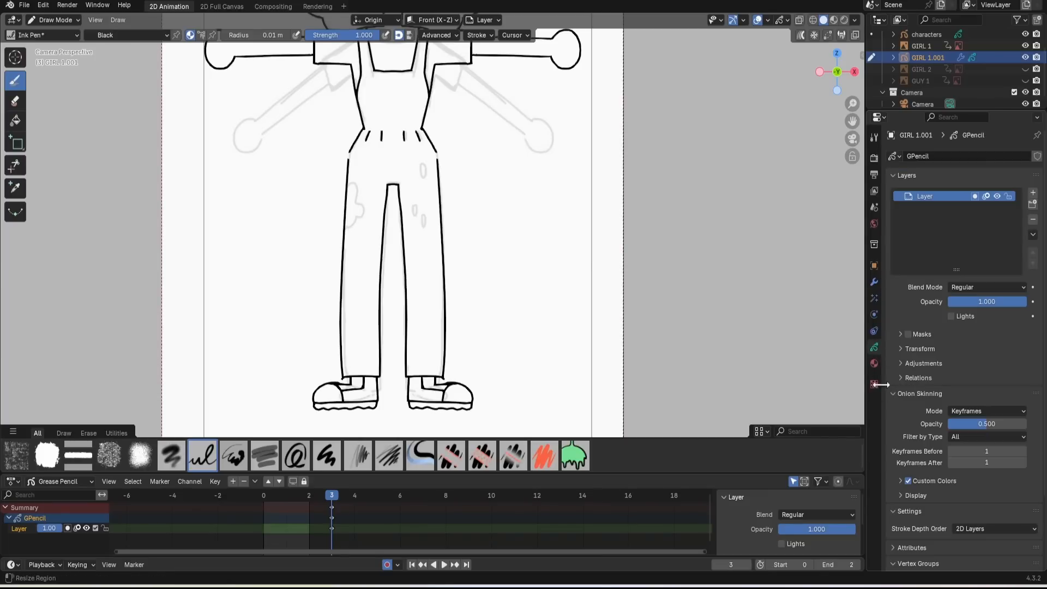
Insert a blank keyframe at frame 4 for only the selected channels
{"action": "left_click_drag", "start_coordinate": [346, 498], "coordinate": [347, 500]}
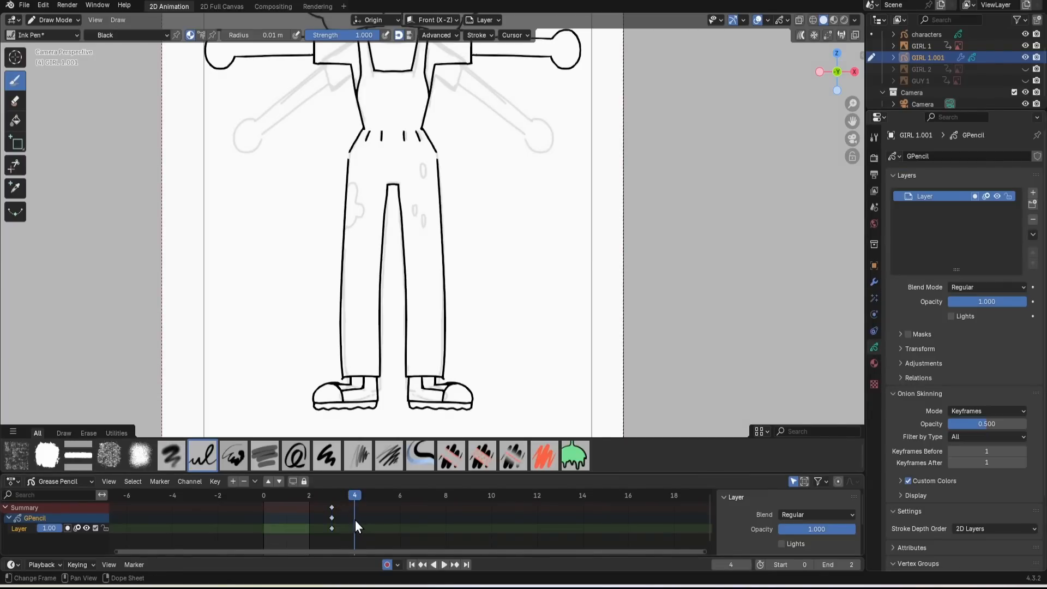
{"action": "key", "text": "i"}
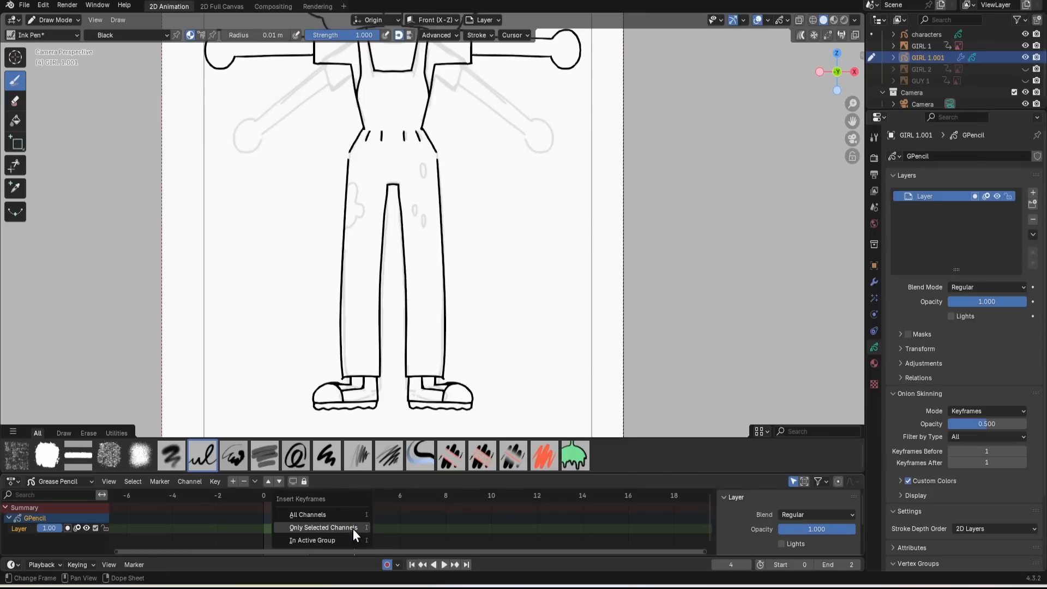
{"action": "left_click", "coordinate": [355, 529]}
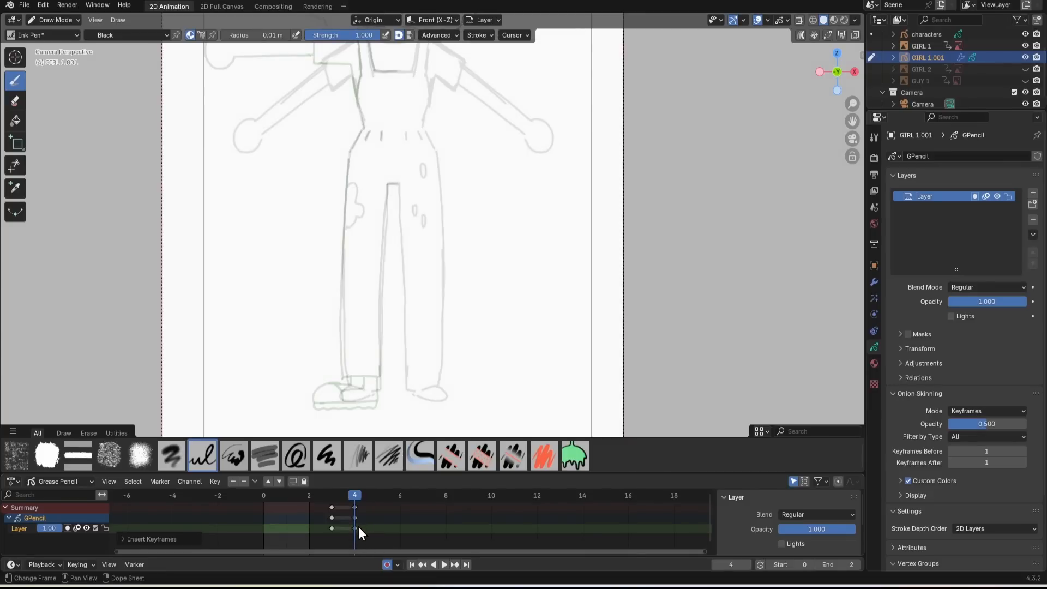
On frame 4, trace the back view's closed hair outline and upper body with mirrored strokes
{"action": "left_click_drag", "start_coordinate": [853, 120], "coordinate": [849, 339]}
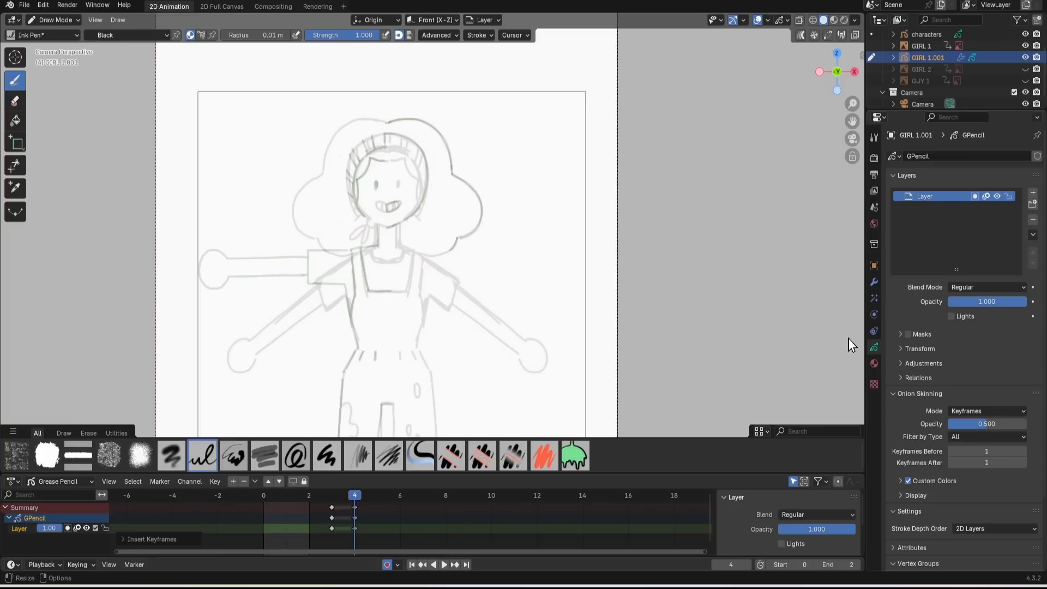
{"action": "mouse_move", "coordinate": [388, 122]}
{"action": "left_mouse_down"}
{"action": "mouse_move", "coordinate": [341, 124]}
{"action": "mouse_move", "coordinate": [323, 173]}
{"action": "mouse_move", "coordinate": [396, 256]}
{"action": "left_mouse_up"}
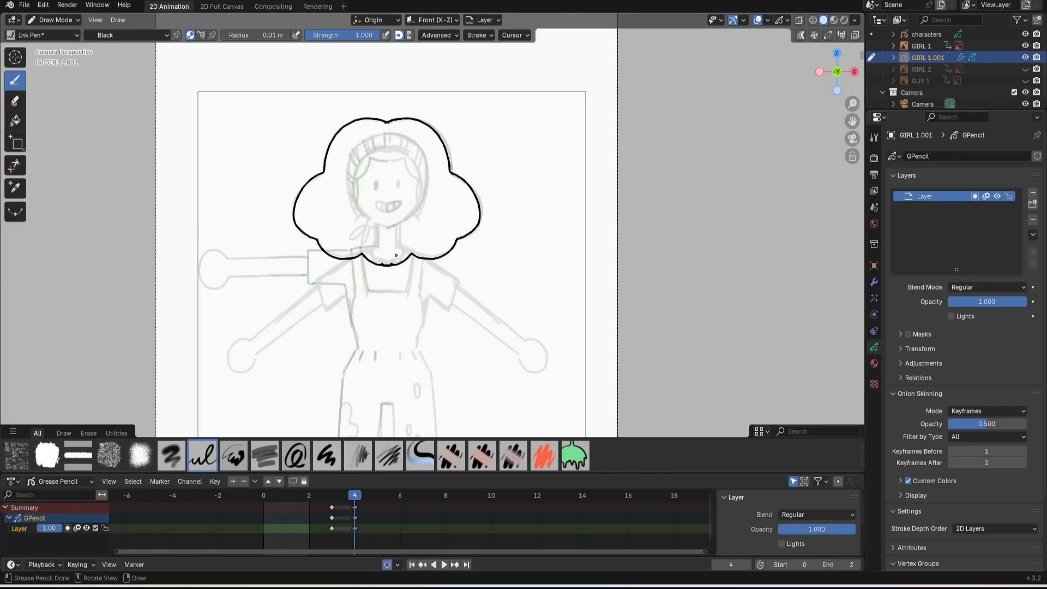
{"action": "mouse_move", "coordinate": [322, 249]}
{"action": "left_mouse_down"}
{"action": "mouse_move", "coordinate": [308, 250]}
{"action": "mouse_move", "coordinate": [309, 279]}
{"action": "mouse_move", "coordinate": [341, 284]}
{"action": "mouse_move", "coordinate": [358, 349]}
{"action": "left_mouse_up"}
{"action": "left_click_drag", "start_coordinate": [361, 257], "coordinate": [407, 289]}
{"action": "mouse_move", "coordinate": [307, 257]}
{"action": "left_mouse_down"}
{"action": "mouse_move", "coordinate": [201, 263]}
{"action": "mouse_move", "coordinate": [307, 276]}
{"action": "left_mouse_up"}
Trace the back view's waist, trouser legs and boots on frame 4
{"action": "middle_click_drag", "start_coordinate": [386, 327], "coordinate": [405, 115], "text": "shift"}
{"action": "left_click_drag", "start_coordinate": [375, 135], "coordinate": [353, 381]}
{"action": "left_click_drag", "start_coordinate": [353, 380], "coordinate": [390, 382]}
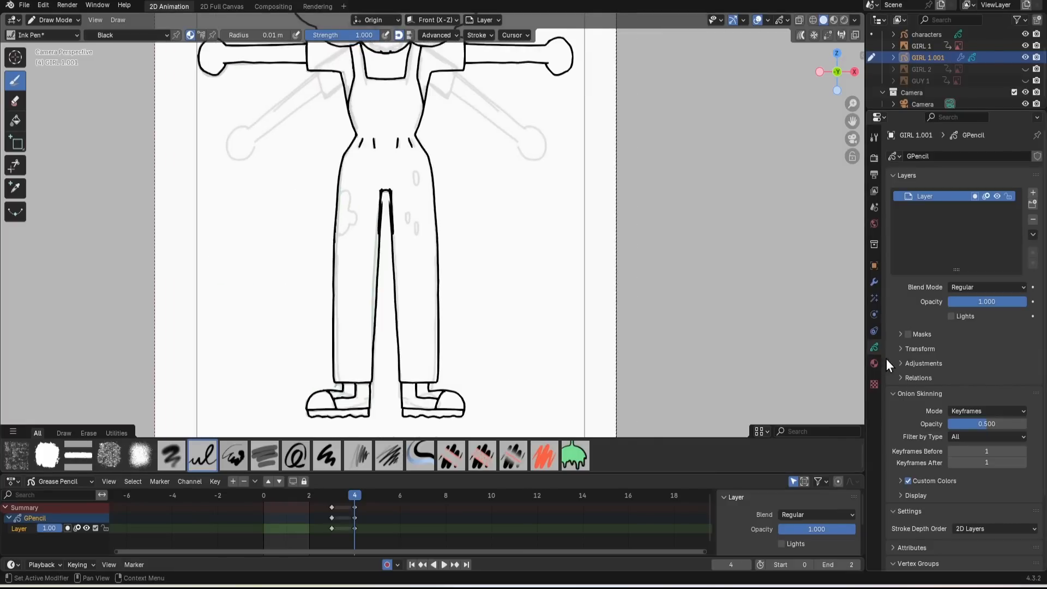
Apply the Mirror modifier to all keyframes
{"action": "left_click", "coordinate": [874, 282]}
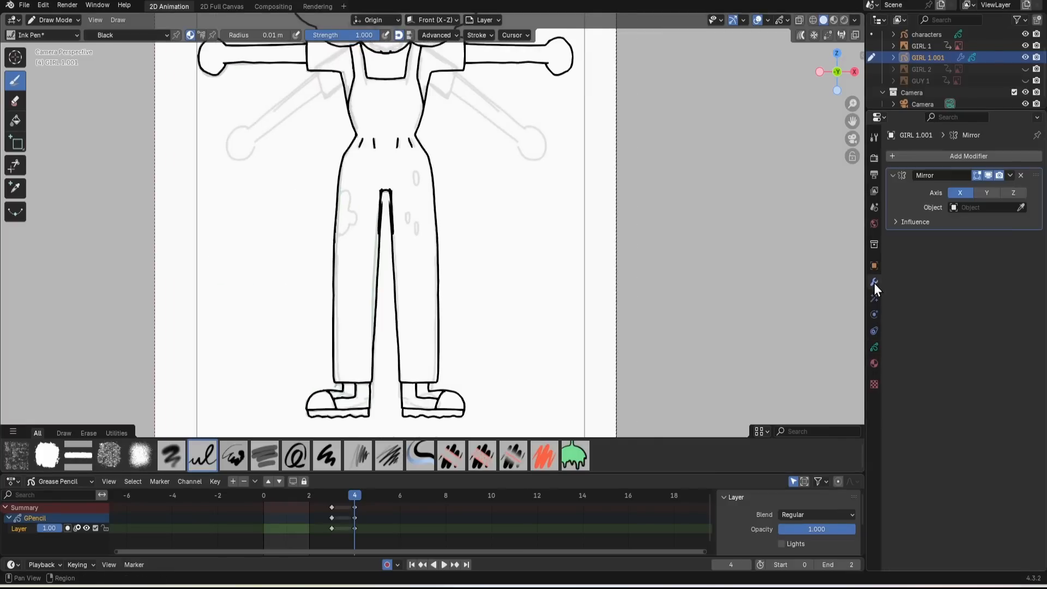
{"action": "left_click", "coordinate": [1010, 176]}
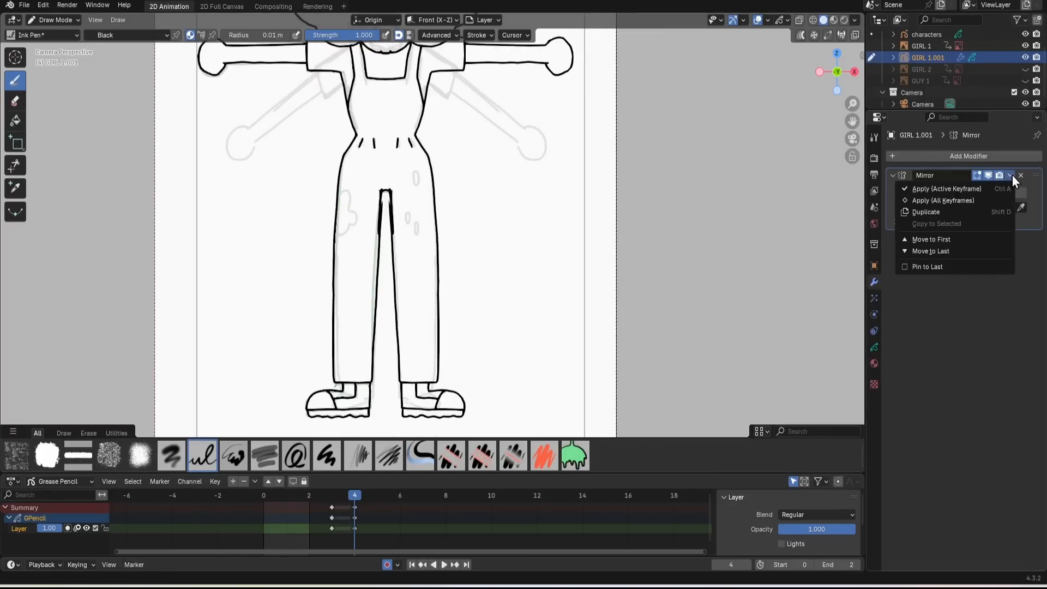
{"action": "left_click", "coordinate": [996, 199]}
On frame 3, trace the wavy patch on one trouser leg and the three small ovals on the other
{"action": "left_click_drag", "start_coordinate": [355, 499], "coordinate": [333, 503]}
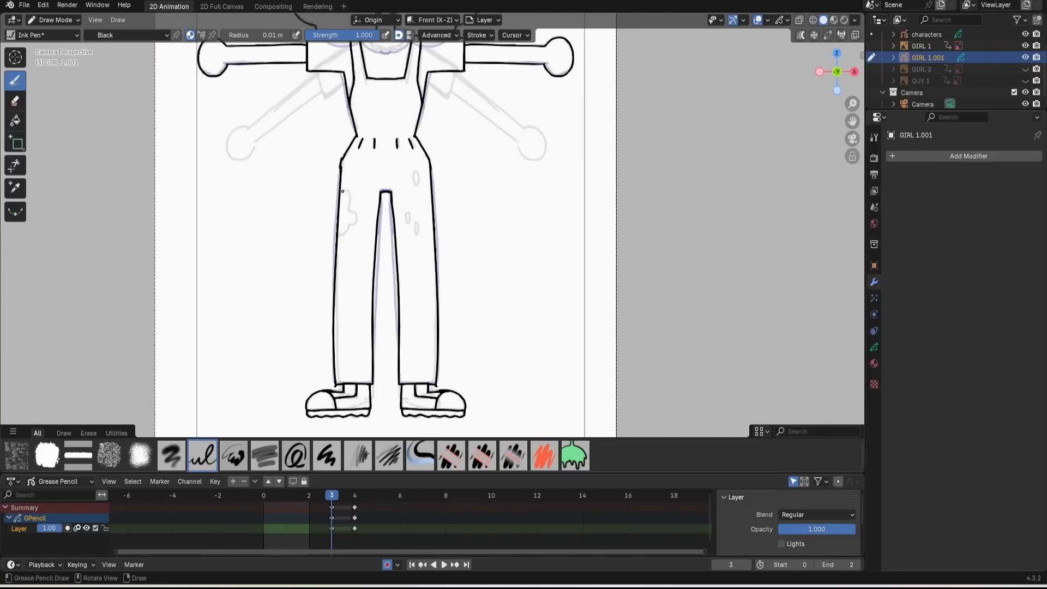
{"action": "mouse_move", "coordinate": [348, 208]}
{"action": "left_mouse_down"}
{"action": "mouse_move", "coordinate": [355, 222]}
{"action": "mouse_move", "coordinate": [339, 236]}
{"action": "left_mouse_up"}
{"action": "mouse_move", "coordinate": [415, 170]}
{"action": "left_mouse_down"}
{"action": "mouse_move", "coordinate": [413, 182]}
{"action": "mouse_move", "coordinate": [416, 170]}
{"action": "left_mouse_up"}
{"action": "mouse_move", "coordinate": [407, 213]}
{"action": "left_mouse_down"}
{"action": "mouse_move", "coordinate": [414, 231]}
{"action": "mouse_move", "coordinate": [418, 222]}
{"action": "left_mouse_up"}
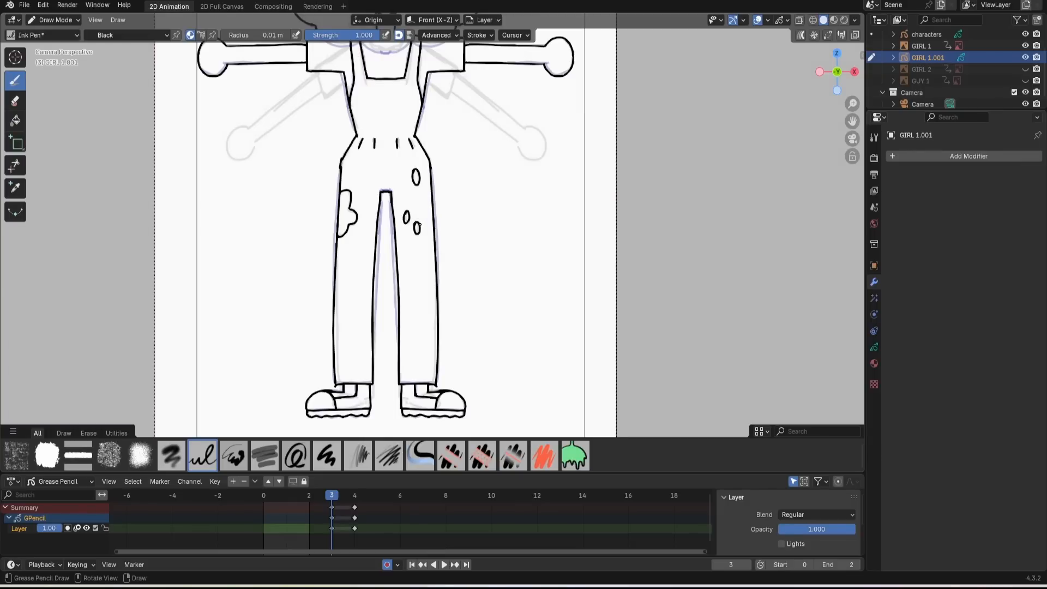
On frame 4, redraw the narrow patch at the trousers' outer edge and draw slanted oval spots on the opposite leg
{"action": "left_click_drag", "start_coordinate": [853, 121], "coordinate": [838, 260]}
{"action": "left_click", "coordinate": [355, 497]}
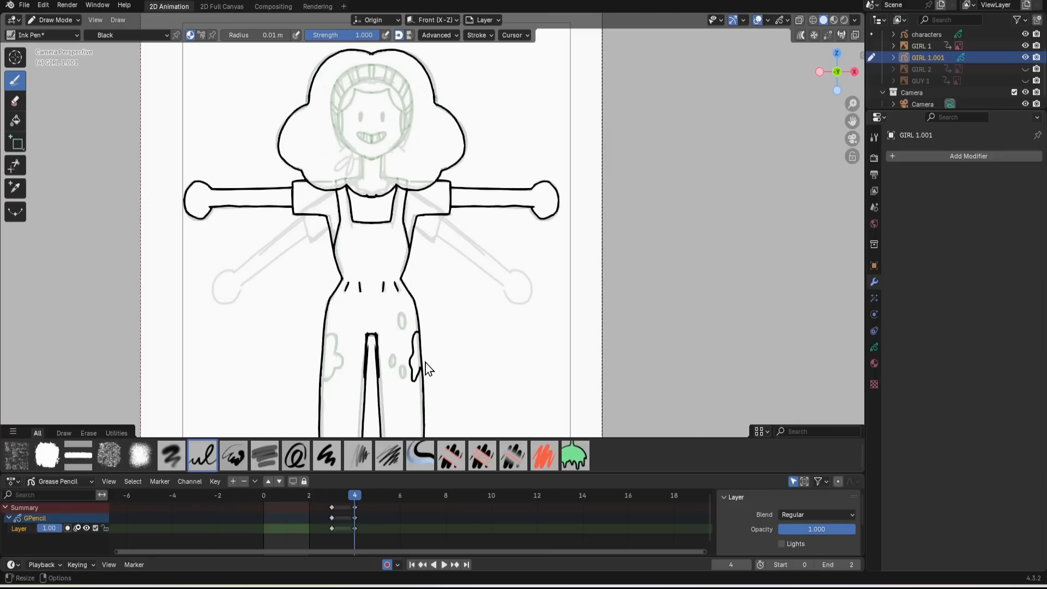
{"action": "key", "text": "ctrl+z"}
{"action": "left_click_drag", "start_coordinate": [418, 334], "coordinate": [420, 376]}
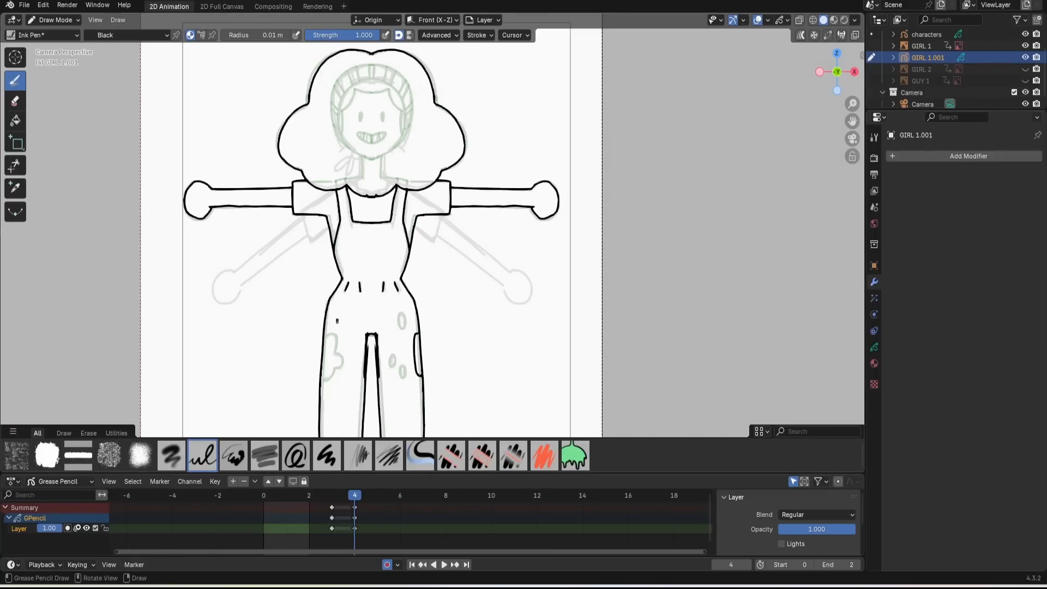
{"action": "left_click_drag", "start_coordinate": [342, 339], "coordinate": [330, 360]}
{"action": "left_click_drag", "start_coordinate": [355, 344], "coordinate": [342, 373]}
On frame 3, draw the headband's knot and hanging ends beside the girl's chin
{"action": "mouse_move", "coordinate": [853, 121]}
{"action": "left_mouse_down"}
{"action": "mouse_move", "coordinate": [854, 188]}
{"action": "mouse_move", "coordinate": [856, 1]}
{"action": "left_mouse_up"}
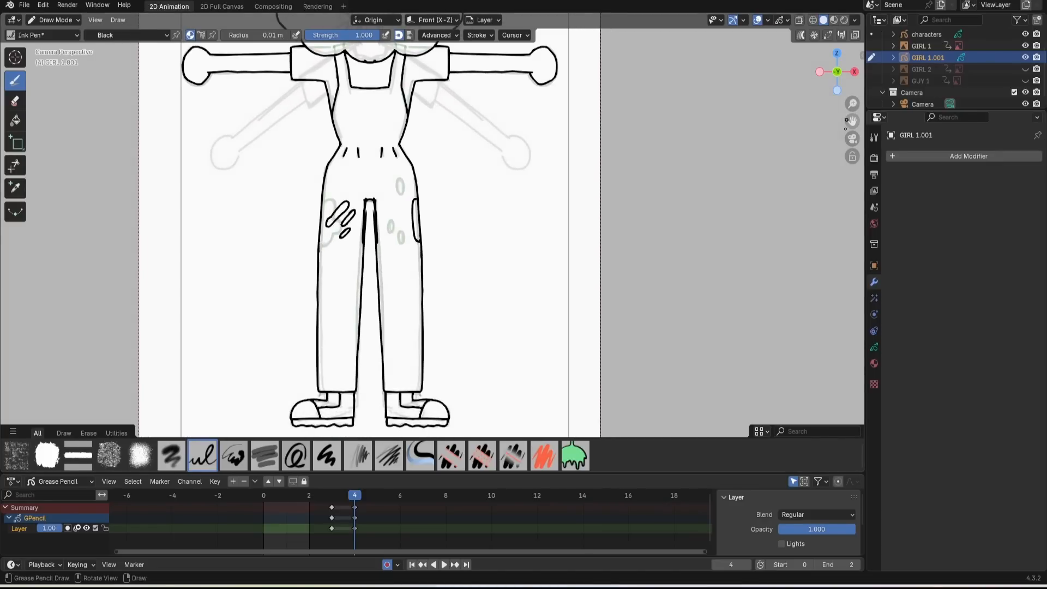
{"action": "left_click_drag", "start_coordinate": [852, 120], "coordinate": [853, 274]}
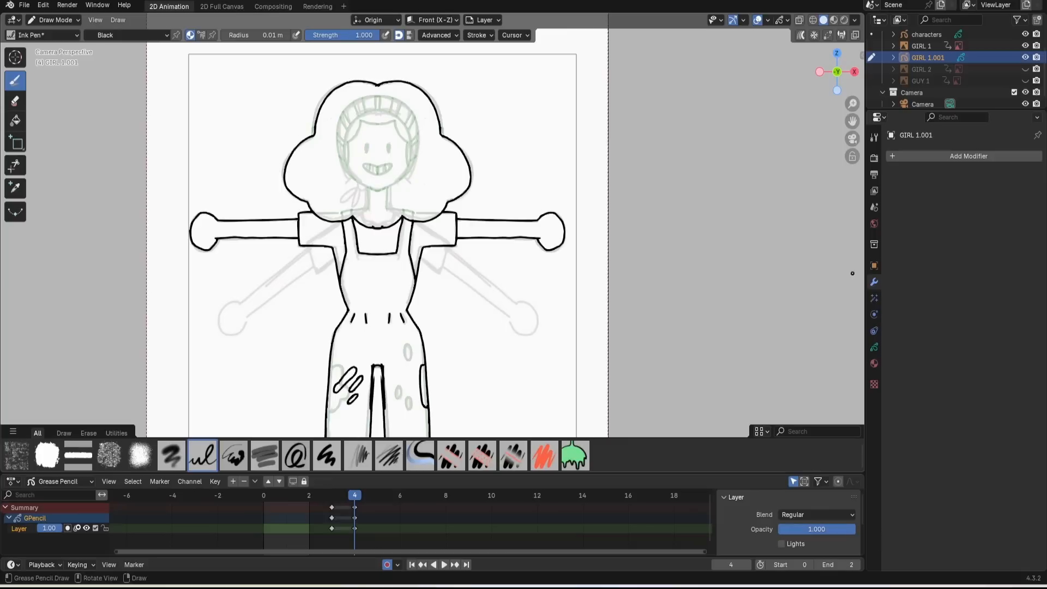
{"action": "left_click", "coordinate": [331, 498]}
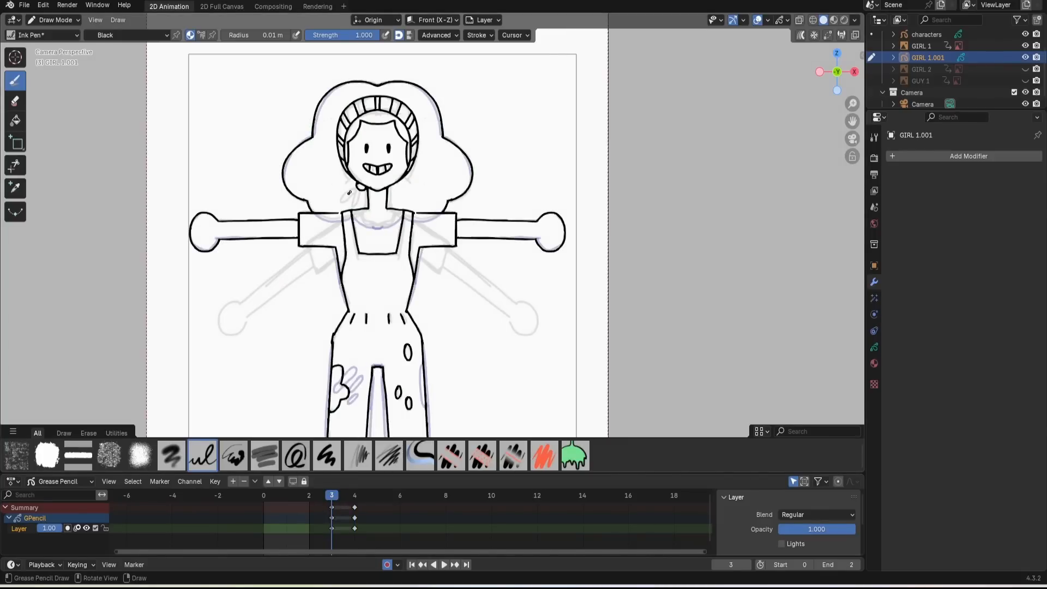
{"action": "mouse_move", "coordinate": [359, 186]}
{"action": "left_mouse_down"}
{"action": "mouse_move", "coordinate": [339, 200]}
{"action": "mouse_move", "coordinate": [360, 198]}
{"action": "left_mouse_up"}
{"action": "scroll", "coordinate": [830, 55], "scroll_direction": "down", "scroll_amount": 3}
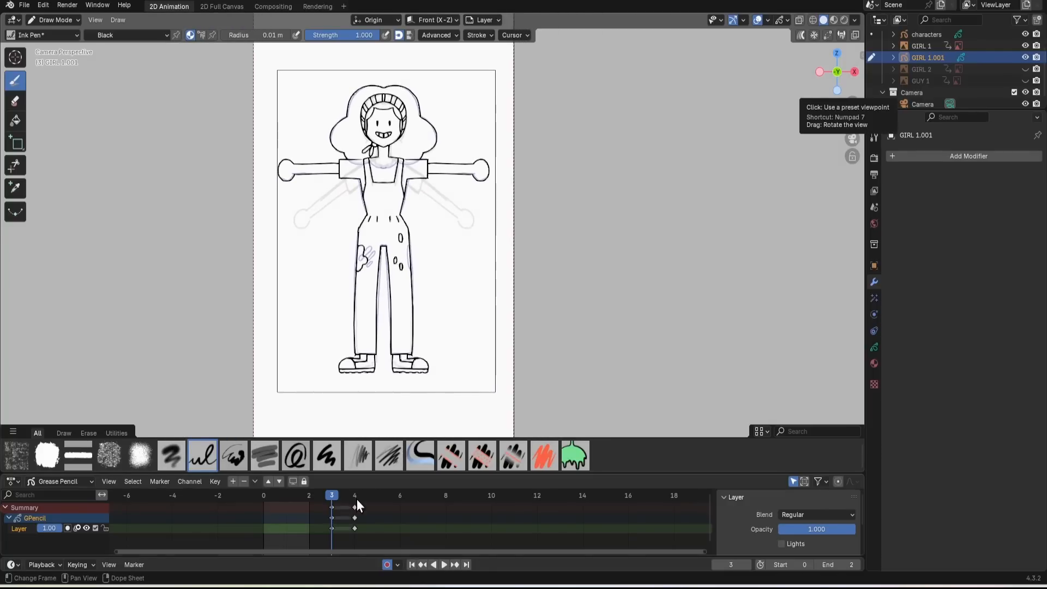
Move the frame 4 keyframe to frame 5 and insert a blank keyframe for the selected channel on frame 4
{"action": "key", "text": "space"}
{"action": "left_click_drag", "start_coordinate": [355, 528], "coordinate": [377, 528]}
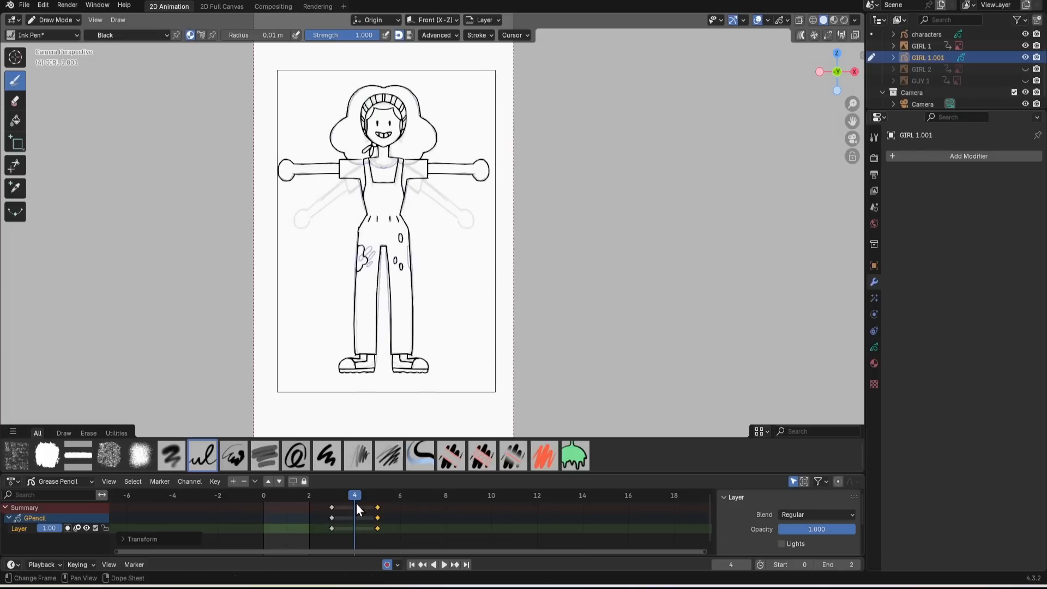
{"action": "left_click", "coordinate": [355, 532]}
{"action": "key", "text": "i"}
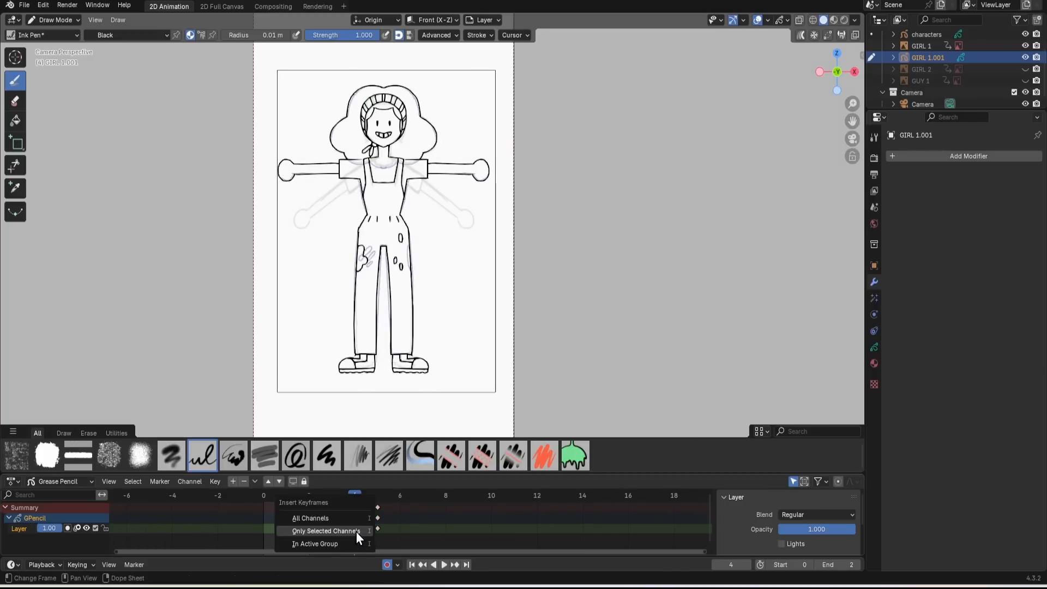
{"action": "left_click", "coordinate": [358, 532]}
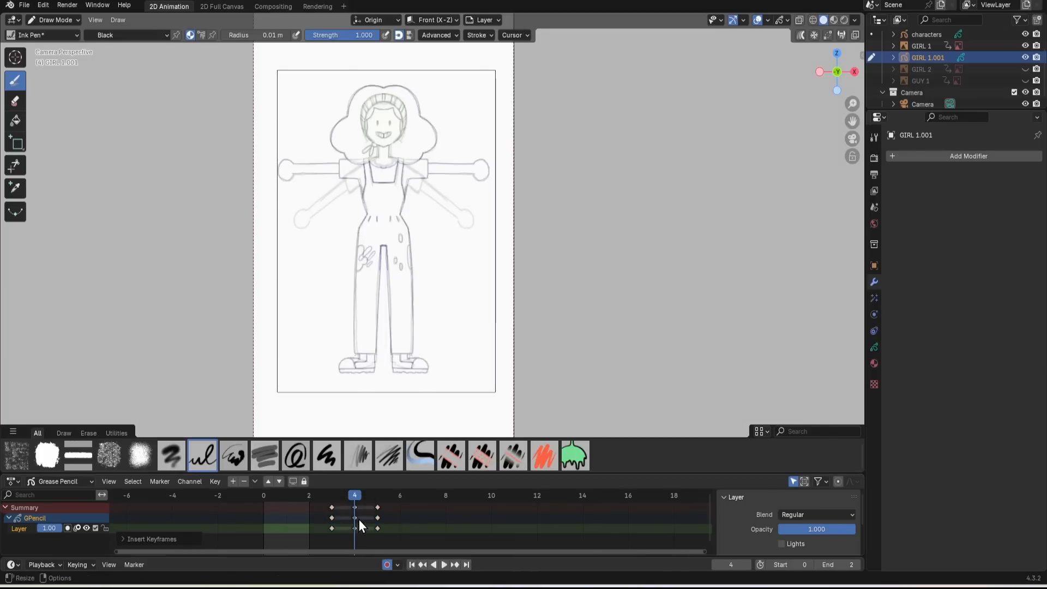
Add a new Grease Pencil layer, lower the original layer's opacity to 0.53, and make the new layer active
{"action": "mouse_move", "coordinate": [853, 104]}
{"action": "left_mouse_down"}
{"action": "mouse_move", "coordinate": [892, 377]}
{"action": "mouse_move", "coordinate": [924, 451]}
{"action": "left_mouse_up"}
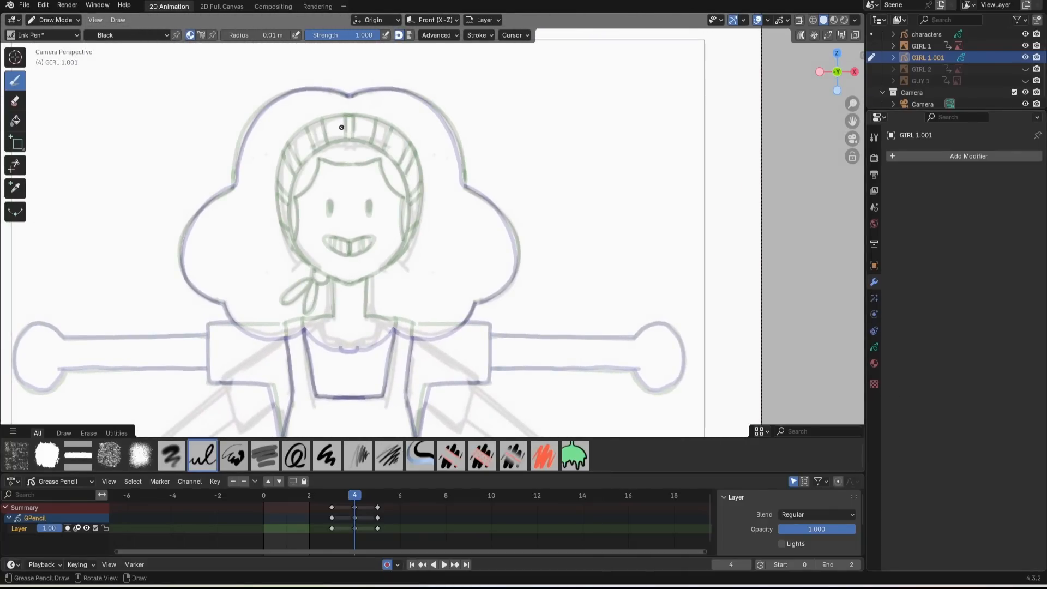
{"action": "left_click", "coordinate": [875, 347]}
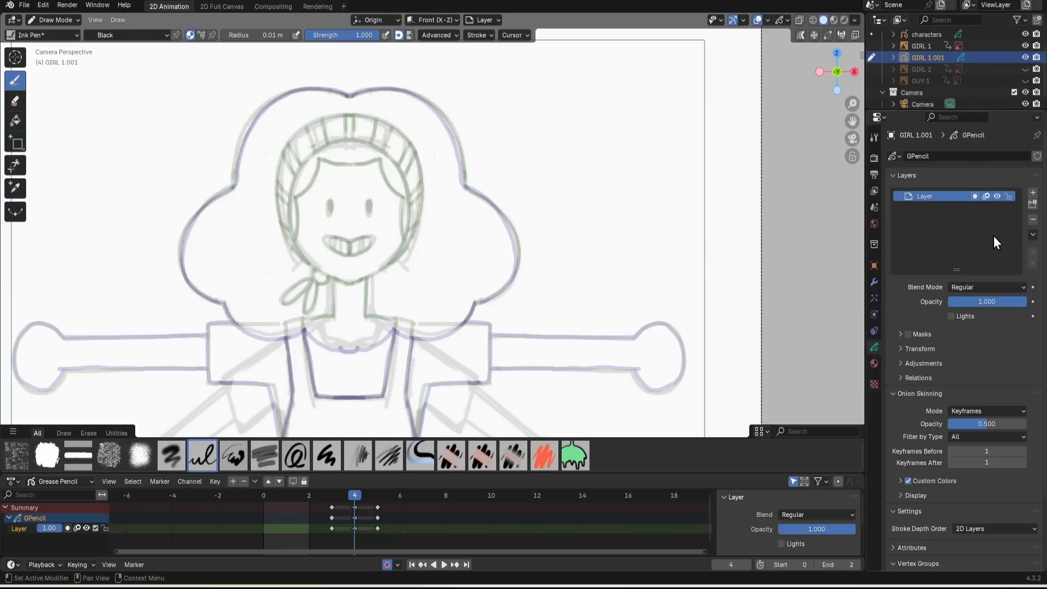
{"action": "mouse_move", "coordinate": [853, 104]}
{"action": "left_mouse_down"}
{"action": "mouse_move", "coordinate": [856, 164]}
{"action": "mouse_move", "coordinate": [854, 107]}
{"action": "left_mouse_up"}
{"action": "left_click", "coordinate": [1034, 192]}
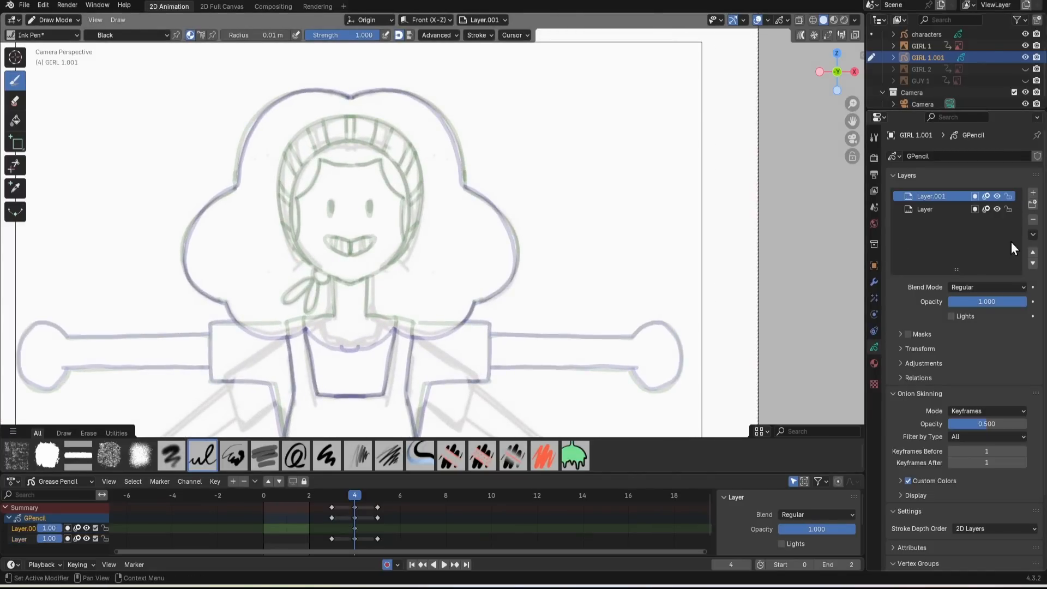
{"action": "left_click", "coordinate": [947, 209]}
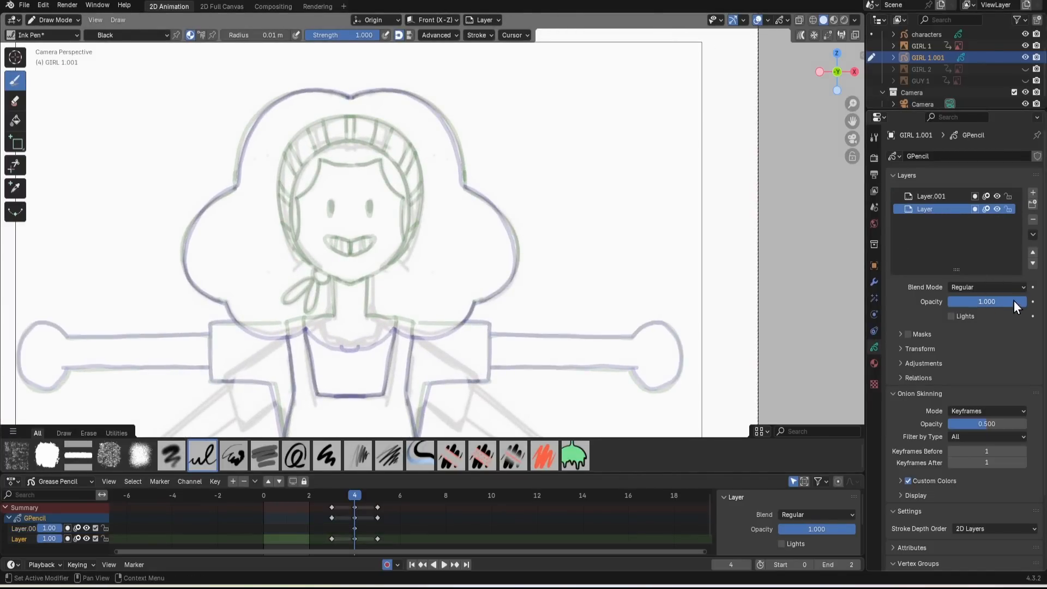
{"action": "mouse_move", "coordinate": [1011, 302]}
{"action": "left_mouse_down"}
{"action": "mouse_move", "coordinate": [939, 322]}
{"action": "mouse_move", "coordinate": [963, 318]}
{"action": "left_mouse_up"}
{"action": "left_click", "coordinate": [952, 198]}
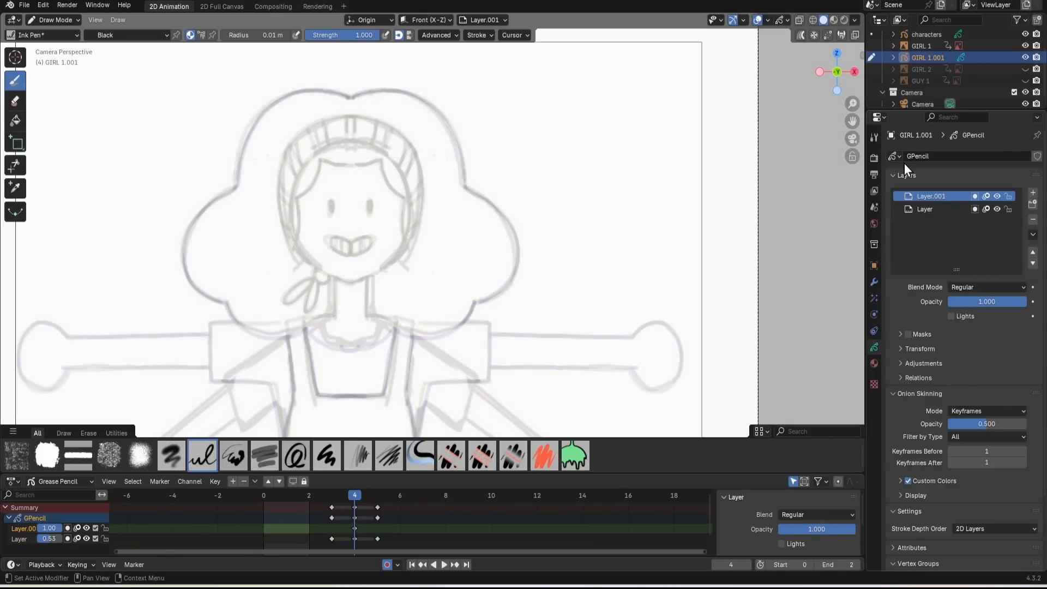
{"action": "mouse_move", "coordinate": [347, 123]}
{"action": "left_mouse_down"}
{"action": "mouse_move", "coordinate": [352, 292]}
{"action": "mouse_move", "coordinate": [295, 150]}
{"action": "mouse_move", "coordinate": [344, 287]}
{"action": "left_mouse_up"}
{"action": "left_click_drag", "start_coordinate": [272, 184], "coordinate": [279, 227]}
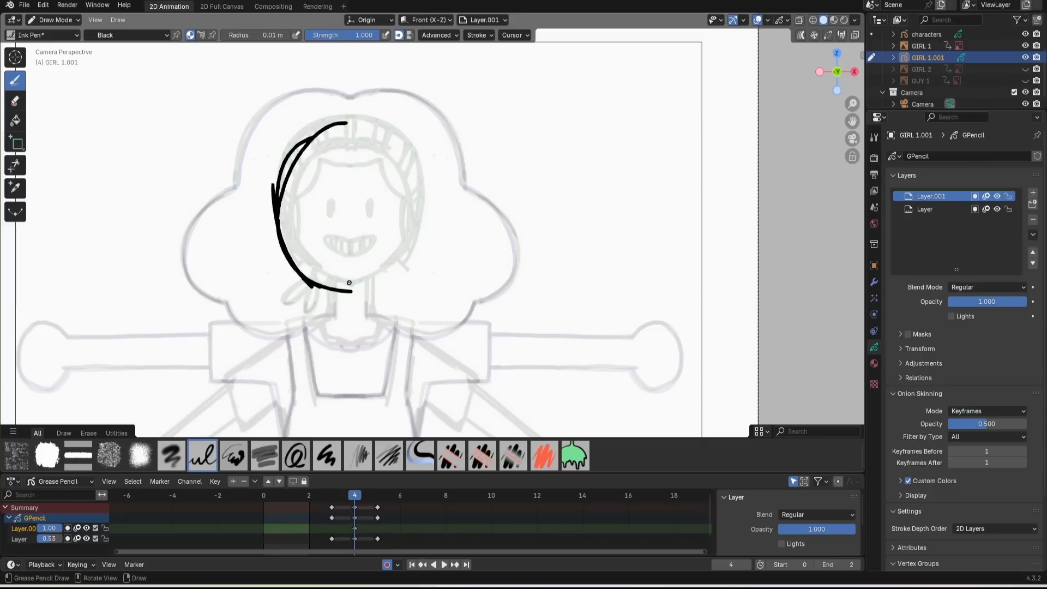
{"action": "mouse_move", "coordinate": [338, 290]}
{"action": "left_mouse_down"}
{"action": "mouse_move", "coordinate": [366, 281]}
{"action": "mouse_move", "coordinate": [335, 287]}
{"action": "left_mouse_up"}
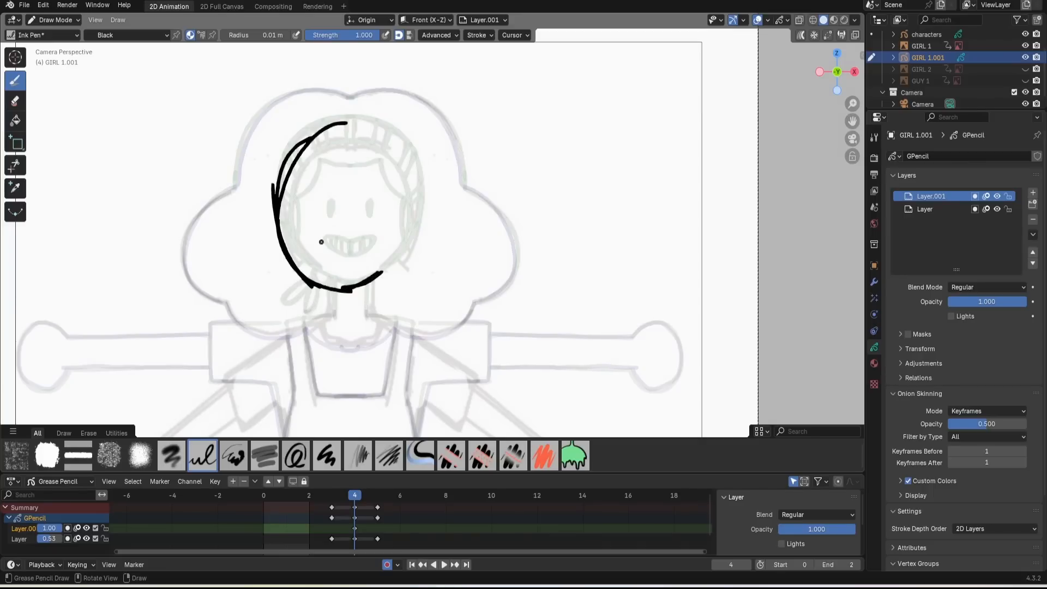
{"action": "key", "text": "ctrl+z"}
{"action": "key", "text": "ctrl+z"}
{"action": "key", "text": "ctrl+z"}
{"action": "key", "text": "ctrl+z"}
{"action": "key", "text": "ctrl+z"}
On frame 4, draw the side-view head outline with a slanted headband tied in a two-ended knot at the back of the jaw
{"action": "mouse_move", "coordinate": [345, 123]}
{"action": "left_mouse_down"}
{"action": "mouse_move", "coordinate": [332, 125]}
{"action": "mouse_move", "coordinate": [343, 117]}
{"action": "left_mouse_up"}
{"action": "mouse_move", "coordinate": [396, 261]}
{"action": "left_mouse_down"}
{"action": "mouse_move", "coordinate": [421, 218]}
{"action": "mouse_move", "coordinate": [413, 143]}
{"action": "mouse_move", "coordinate": [356, 114]}
{"action": "mouse_move", "coordinate": [306, 134]}
{"action": "mouse_move", "coordinate": [355, 180]}
{"action": "mouse_move", "coordinate": [390, 260]}
{"action": "left_mouse_up"}
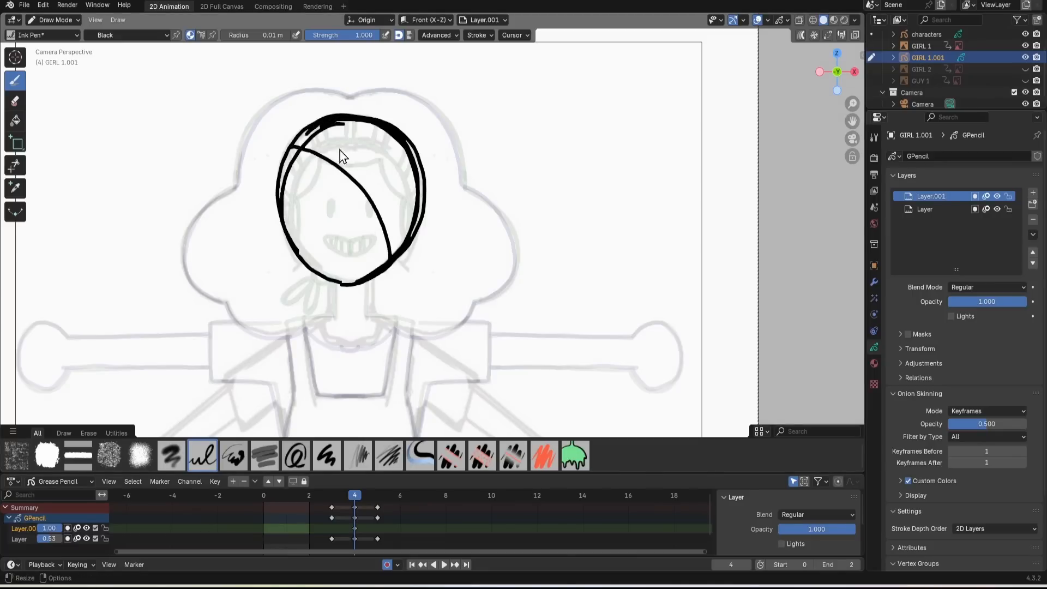
{"action": "mouse_move", "coordinate": [345, 130]}
{"action": "left_mouse_down"}
{"action": "mouse_move", "coordinate": [385, 176]}
{"action": "mouse_move", "coordinate": [403, 261]}
{"action": "mouse_move", "coordinate": [391, 268]}
{"action": "mouse_move", "coordinate": [393, 286]}
{"action": "mouse_move", "coordinate": [410, 273]}
{"action": "mouse_move", "coordinate": [406, 259]}
{"action": "left_mouse_up"}
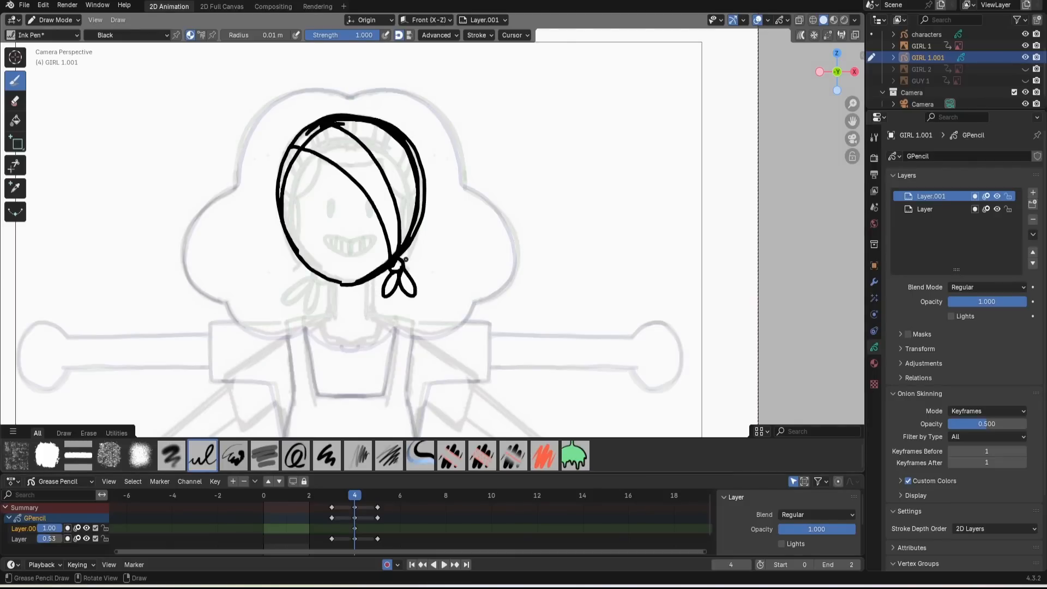
{"action": "left_click_drag", "start_coordinate": [285, 158], "coordinate": [348, 285]}
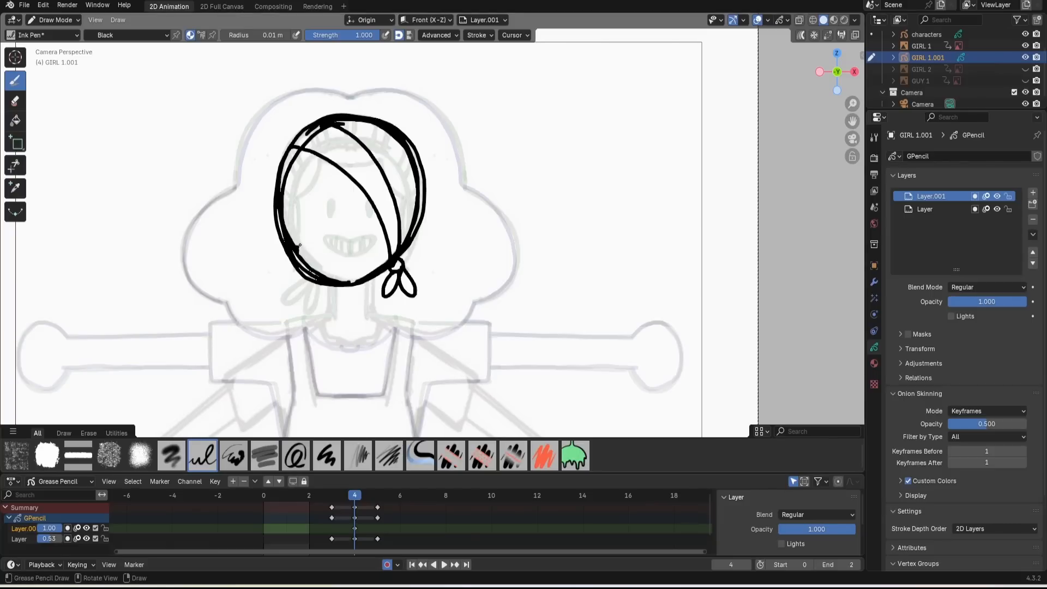
Draw the side-view mouth and a single oval eye near the face's front edge, plus two vertical neck lines
{"action": "left_click_drag", "start_coordinate": [323, 238], "coordinate": [300, 259]}
{"action": "left_click_drag", "start_coordinate": [297, 219], "coordinate": [298, 201]}
{"action": "mouse_move", "coordinate": [853, 104]}
{"action": "left_mouse_down"}
{"action": "mouse_move", "coordinate": [852, 131]}
{"action": "mouse_move", "coordinate": [863, 94]}
{"action": "left_mouse_up"}
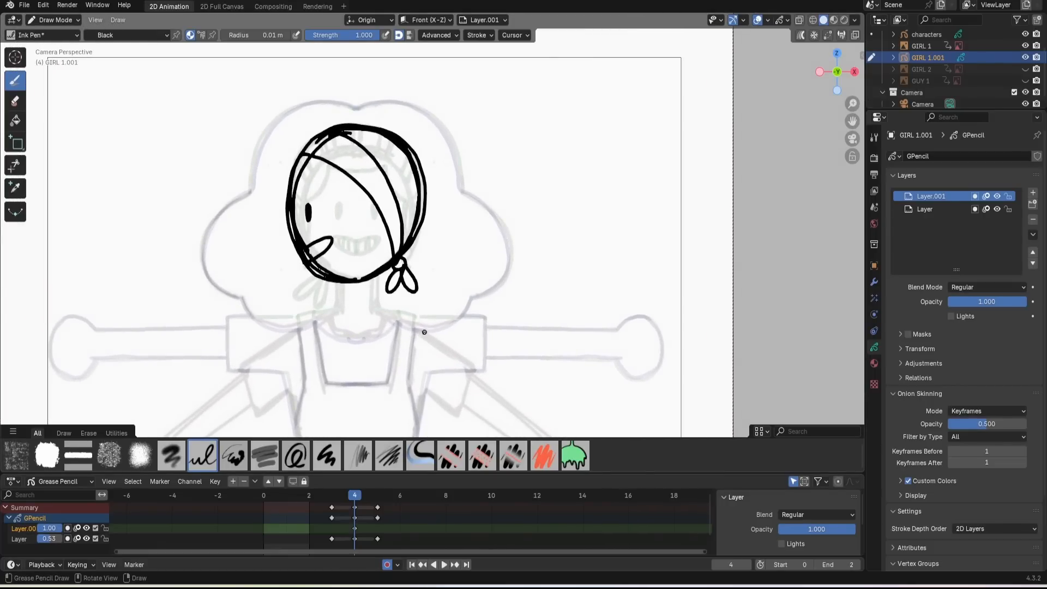
{"action": "left_click_drag", "start_coordinate": [339, 282], "coordinate": [339, 314]}
{"action": "left_click_drag", "start_coordinate": [371, 278], "coordinate": [371, 313]}
Draw the side-view torso with an angled chest line and a nearly straight back line, narrowing at the waist
{"action": "left_click_drag", "start_coordinate": [852, 103], "coordinate": [843, 6]}
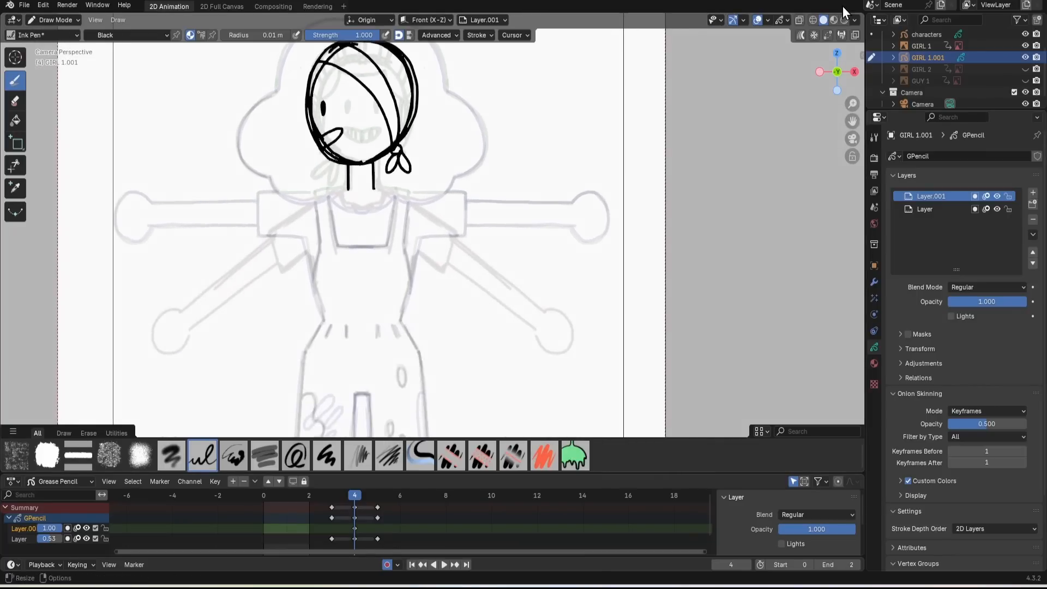
{"action": "mouse_move", "coordinate": [346, 188]}
{"action": "left_mouse_down"}
{"action": "mouse_move", "coordinate": [306, 263]}
{"action": "mouse_move", "coordinate": [326, 315]}
{"action": "left_mouse_up"}
{"action": "mouse_move", "coordinate": [326, 222]}
{"action": "left_mouse_down"}
{"action": "mouse_move", "coordinate": [304, 267]}
{"action": "mouse_move", "coordinate": [328, 327]}
{"action": "left_mouse_up"}
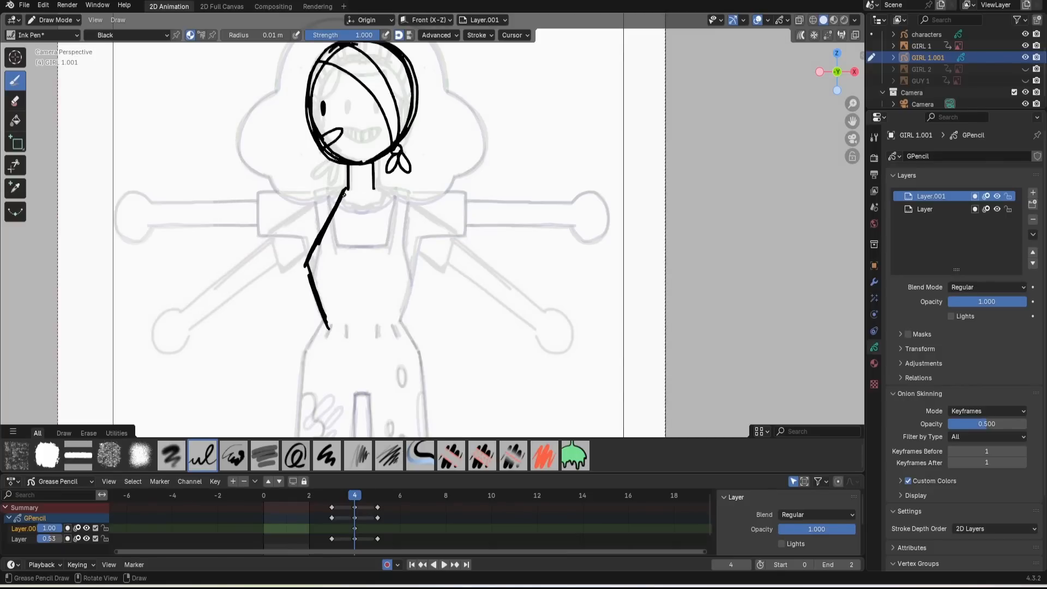
{"action": "left_click_drag", "start_coordinate": [342, 191], "coordinate": [304, 264]}
{"action": "mouse_move", "coordinate": [379, 186]}
{"action": "left_mouse_down"}
{"action": "mouse_move", "coordinate": [392, 193]}
{"action": "mouse_move", "coordinate": [398, 282]}
{"action": "left_mouse_up"}
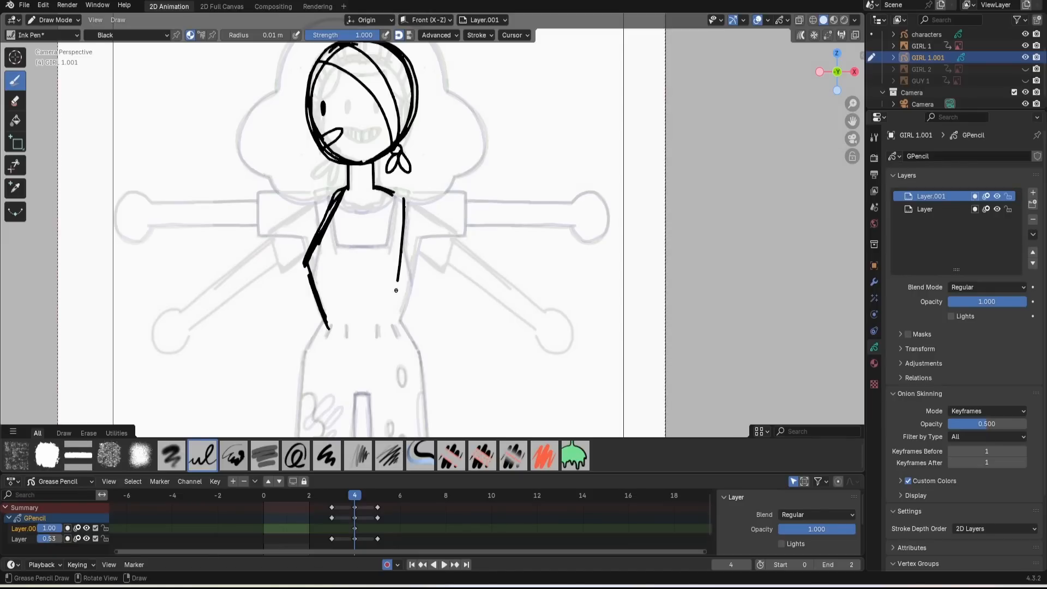
{"action": "left_click_drag", "start_coordinate": [402, 243], "coordinate": [402, 327]}
{"action": "mouse_move", "coordinate": [388, 189]}
{"action": "left_mouse_down"}
{"action": "mouse_move", "coordinate": [403, 201]}
{"action": "mouse_move", "coordinate": [376, 184]}
{"action": "left_mouse_up"}
Draw the side-view trousers' front and back edges from hip to ankle, tapering to a narrow hem
{"action": "scroll", "coordinate": [401, 229], "scroll_direction": "down", "scroll_amount": 3}
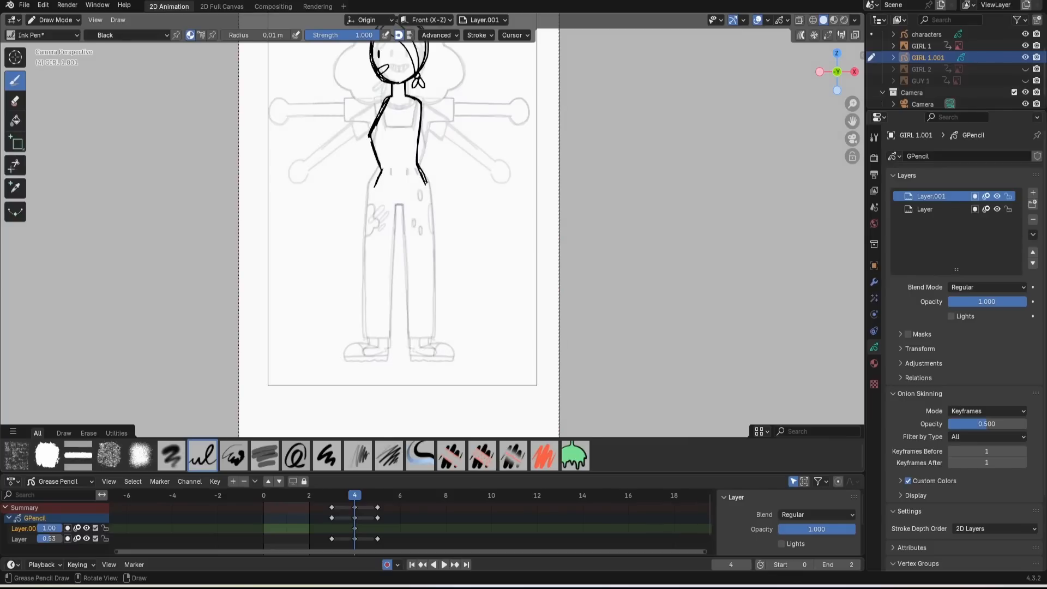
{"action": "left_click_drag", "start_coordinate": [375, 186], "coordinate": [380, 283]}
{"action": "left_click_drag", "start_coordinate": [376, 212], "coordinate": [389, 332]}
{"action": "left_click_drag", "start_coordinate": [380, 248], "coordinate": [390, 337]}
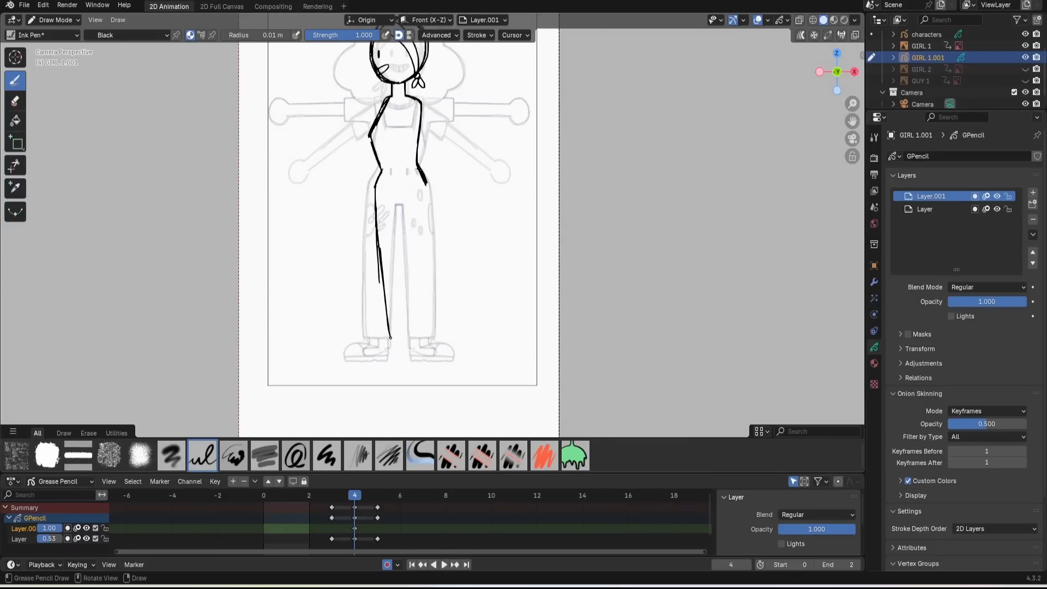
{"action": "left_click_drag", "start_coordinate": [422, 186], "coordinate": [415, 338]}
{"action": "left_click_drag", "start_coordinate": [413, 267], "coordinate": [415, 331]}
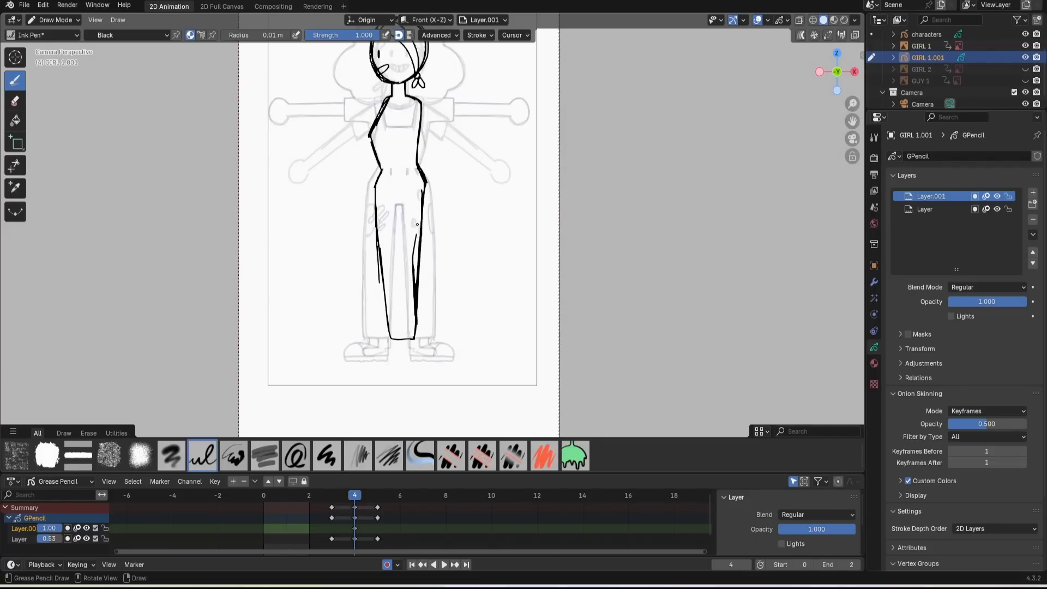
Slim the trousers' front edge, then erase the rough upper back edge and redraw it as a smoother curve from waist to knee
{"action": "left_click_drag", "start_coordinate": [421, 202], "coordinate": [414, 260]}
{"action": "left_click_drag", "start_coordinate": [423, 183], "coordinate": [412, 270]}
{"action": "key", "text": "ctrl+z"}
{"action": "key", "text": "ctrl+z"}
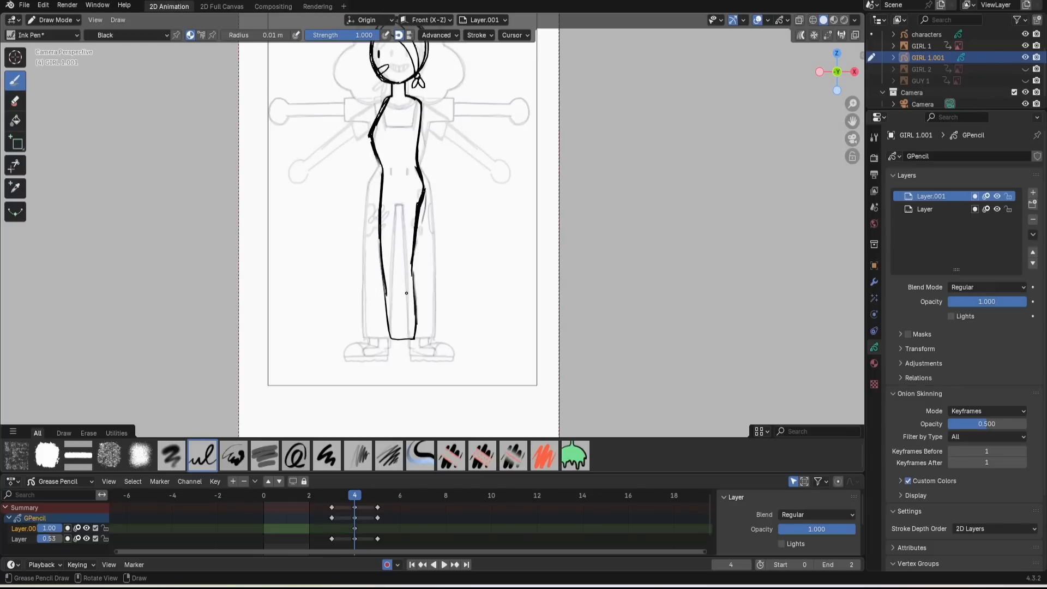
{"action": "left_click", "coordinate": [15, 101]}
{"action": "mouse_move", "coordinate": [409, 187]}
{"action": "left_mouse_down"}
{"action": "mouse_move", "coordinate": [409, 205]}
{"action": "mouse_move", "coordinate": [426, 175]}
{"action": "mouse_move", "coordinate": [417, 273]}
{"action": "left_mouse_up"}
{"action": "left_click", "coordinate": [15, 80]}
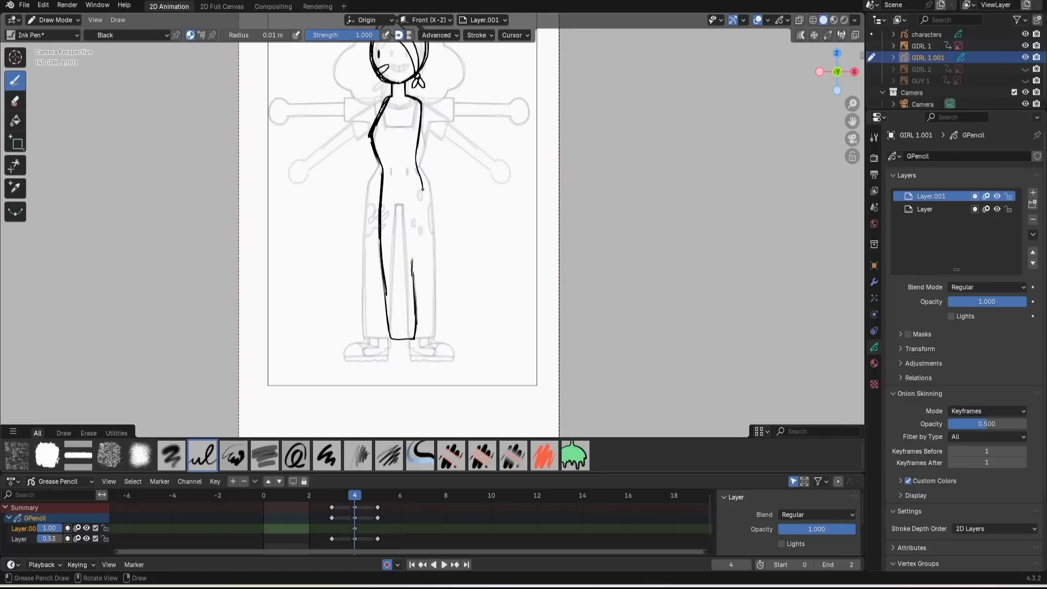
{"action": "mouse_move", "coordinate": [423, 189]}
{"action": "left_mouse_down"}
{"action": "mouse_move", "coordinate": [413, 275]}
{"action": "mouse_move", "coordinate": [417, 126]}
{"action": "left_mouse_up"}
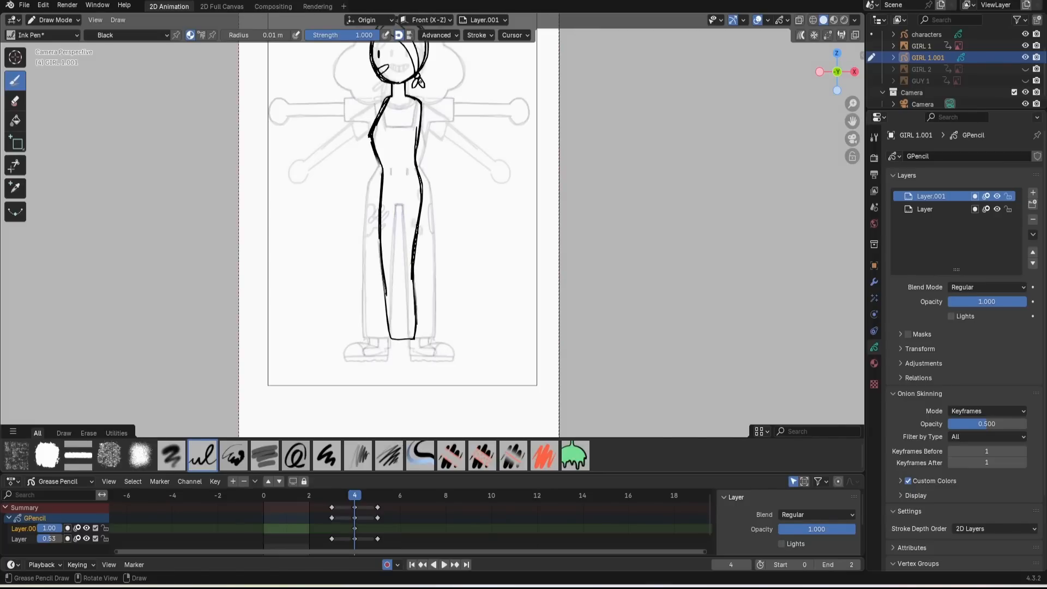
Trace the reference boot that points toward the character's front, including its toe cap, ankle panel and wavy sole
{"action": "scroll", "coordinate": [442, 401], "scroll_direction": "up", "scroll_amount": 4}
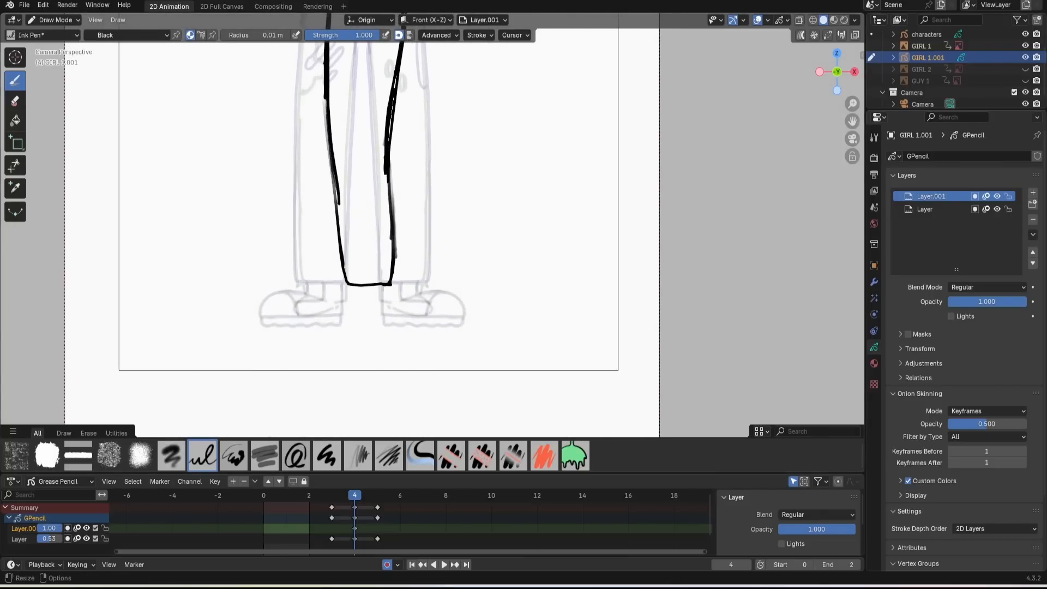
{"action": "left_click_drag", "start_coordinate": [307, 283], "coordinate": [261, 315]}
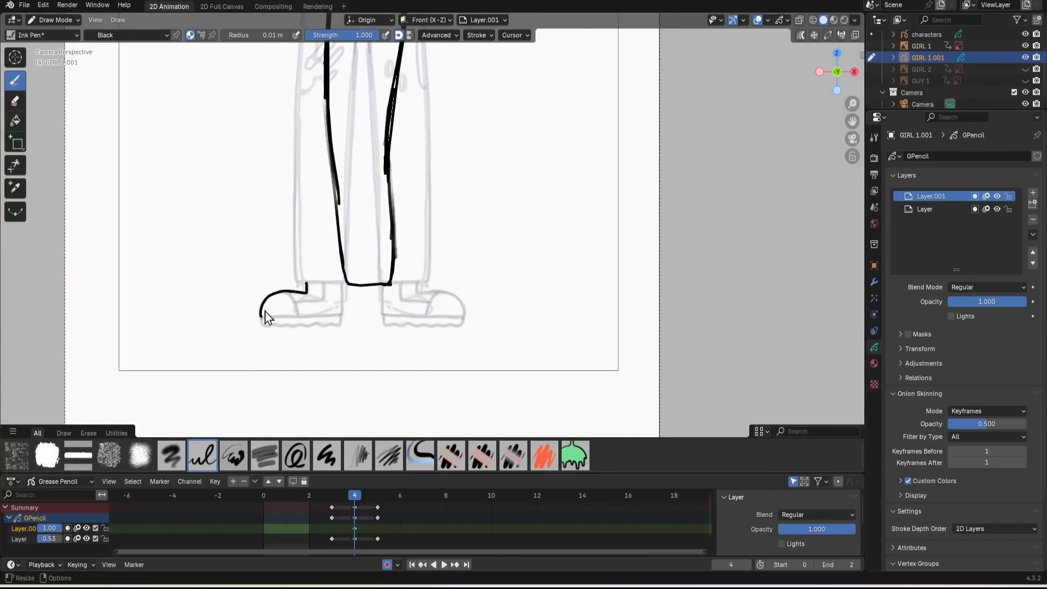
{"action": "mouse_move", "coordinate": [340, 282]}
{"action": "left_mouse_down"}
{"action": "mouse_move", "coordinate": [341, 316]}
{"action": "mouse_move", "coordinate": [312, 316]}
{"action": "mouse_move", "coordinate": [341, 326]}
{"action": "left_mouse_up"}
{"action": "mouse_move", "coordinate": [286, 292]}
{"action": "left_mouse_down"}
{"action": "mouse_move", "coordinate": [299, 316]}
{"action": "mouse_move", "coordinate": [326, 295]}
{"action": "mouse_move", "coordinate": [320, 281]}
{"action": "left_mouse_up"}
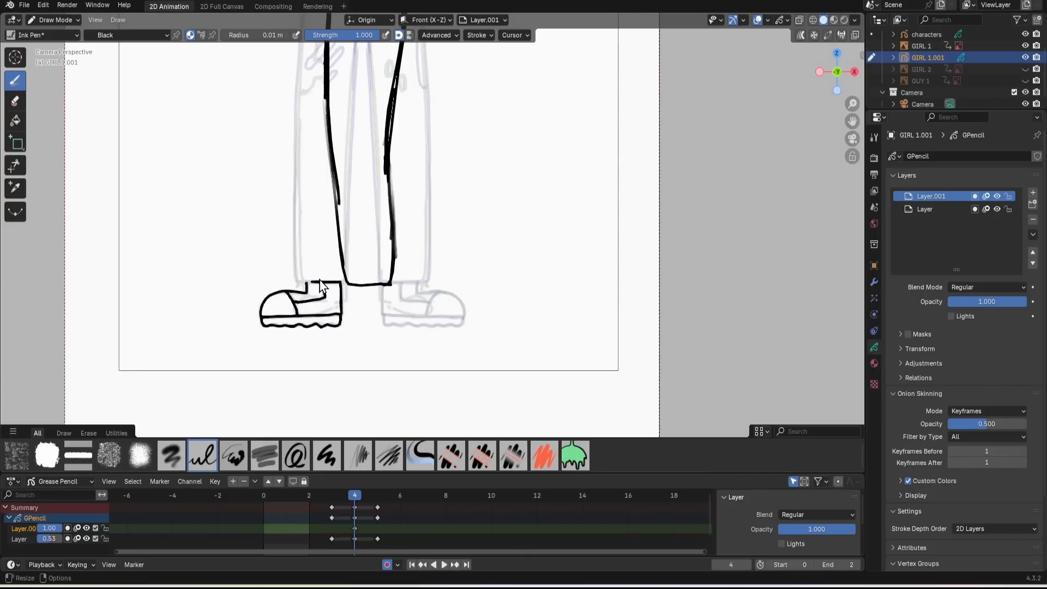
In Edit Mode, move the boot strokes sideways under the trouser hem, then return to Draw Mode
{"action": "left_click", "coordinate": [63, 22]}
{"action": "left_click", "coordinate": [53, 46]}
{"action": "left_click_drag", "start_coordinate": [349, 313], "coordinate": [398, 315]}
{"action": "left_click", "coordinate": [58, 22]}
{"action": "left_click", "coordinate": [79, 63]}
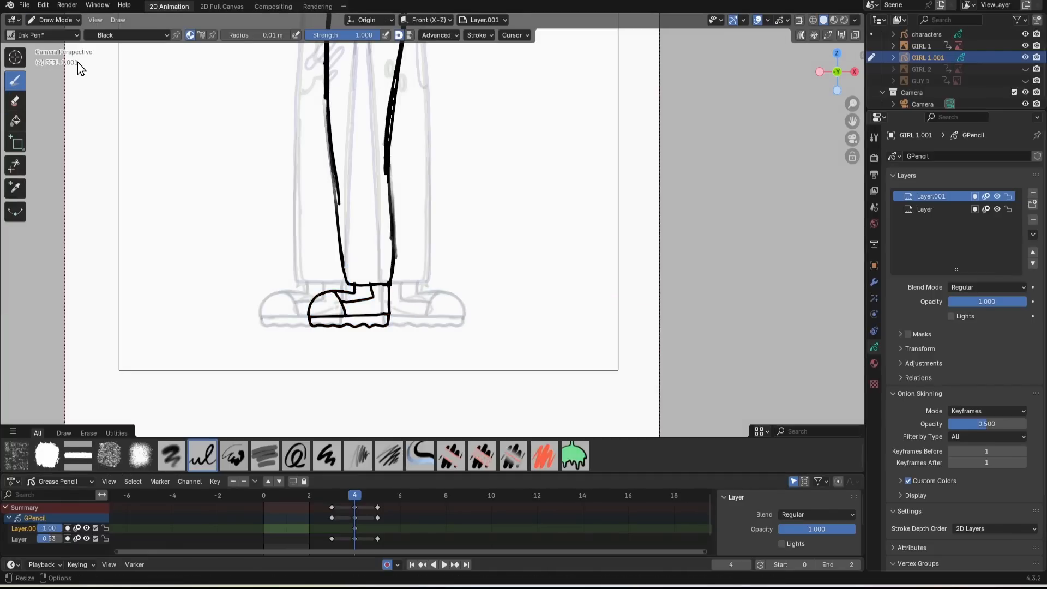
Add two short pleat marks at the waist and replace the squared upper back line with a rounded shoulder curve
{"action": "left_click_drag", "start_coordinate": [852, 103], "coordinate": [824, 230]}
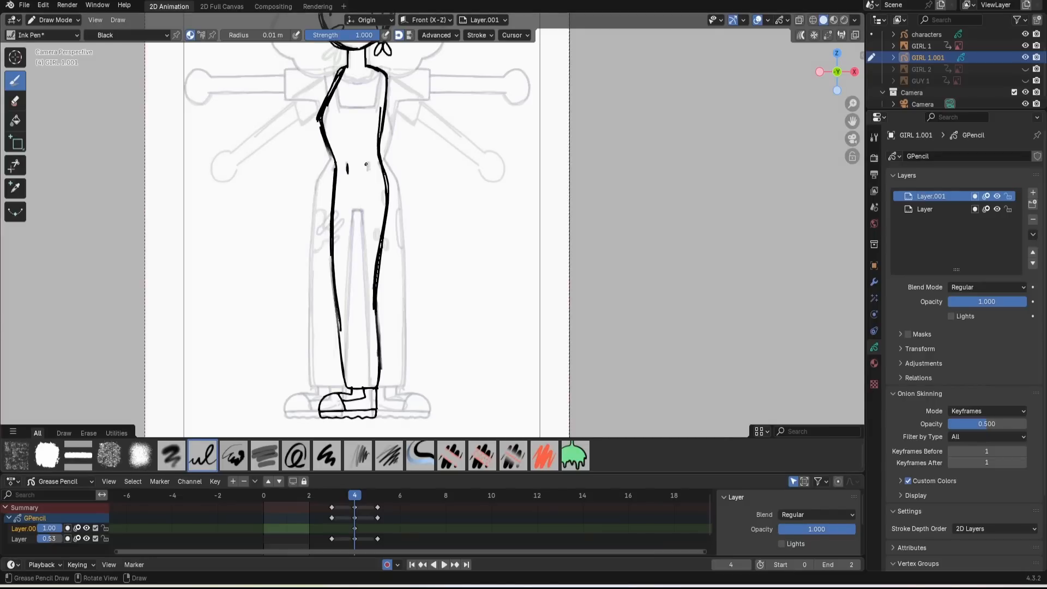
{"action": "left_click_drag", "start_coordinate": [381, 107], "coordinate": [378, 158]}
{"action": "left_click_drag", "start_coordinate": [853, 121], "coordinate": [867, 276]}
{"action": "key", "text": "e"}
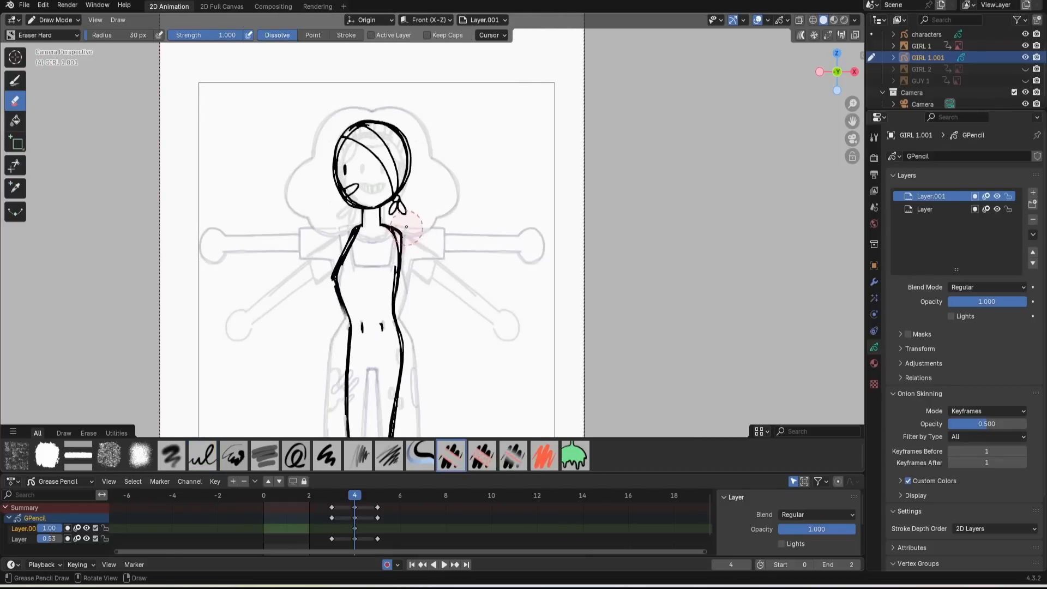
{"action": "mouse_move", "coordinate": [406, 226]}
{"action": "left_mouse_down"}
{"action": "mouse_move", "coordinate": [397, 227]}
{"action": "mouse_move", "coordinate": [409, 257]}
{"action": "mouse_move", "coordinate": [399, 242]}
{"action": "left_mouse_up"}
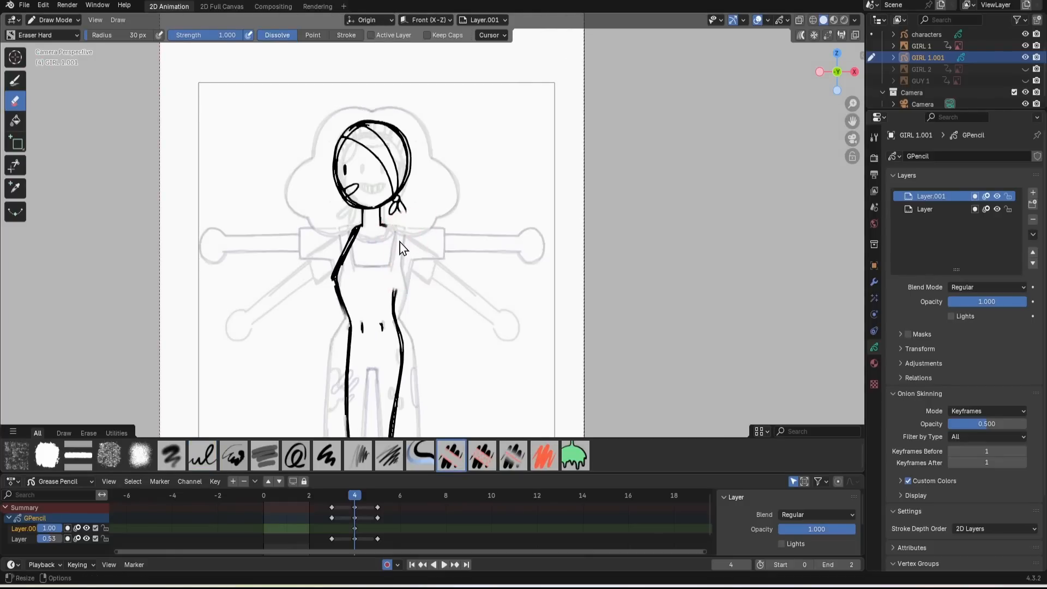
{"action": "key", "text": "ctrl+z"}
{"action": "key", "text": "d"}
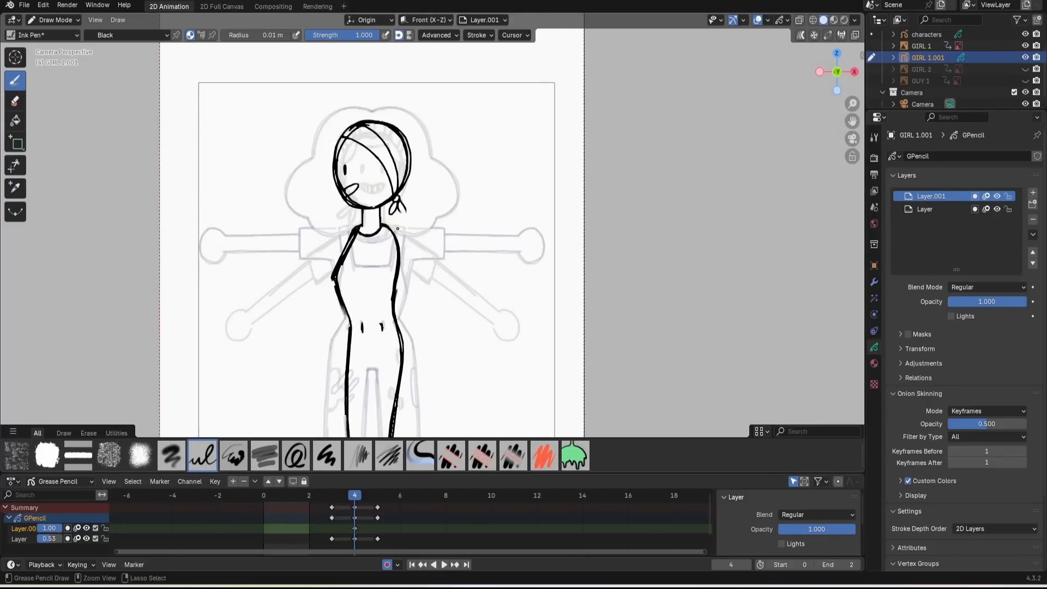
Draw the overalls' arched side opening and the strap and sleeve lines on the side-view torso
{"action": "mouse_move", "coordinate": [344, 260]}
{"action": "left_mouse_down"}
{"action": "mouse_move", "coordinate": [392, 263]}
{"action": "mouse_move", "coordinate": [383, 293]}
{"action": "left_mouse_up"}
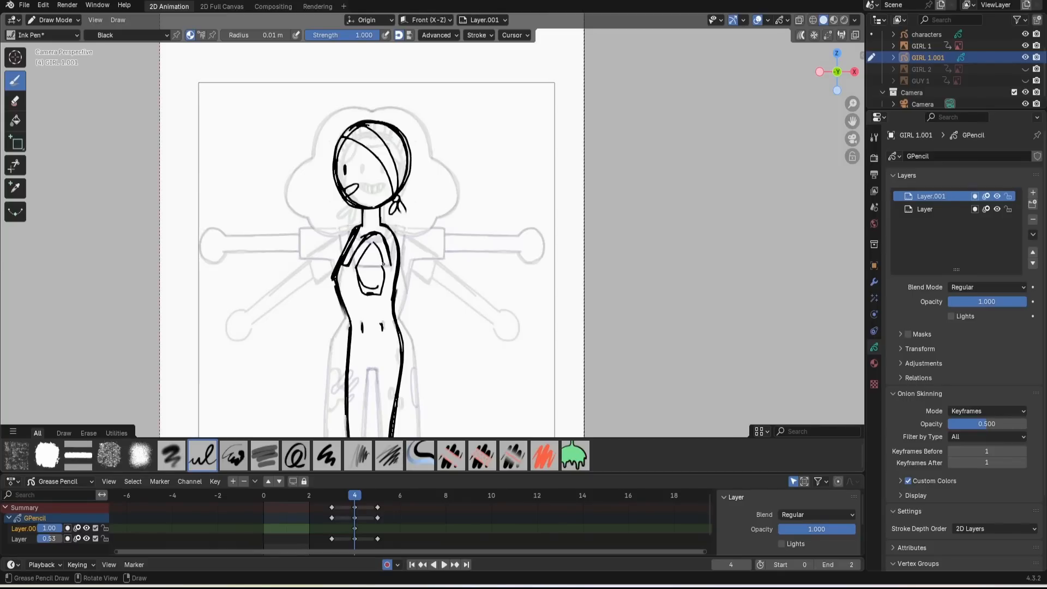
{"action": "left_click_drag", "start_coordinate": [377, 243], "coordinate": [388, 280]}
Draw the puffy hair outline behind the head, from the forehead down to the back of the shoulders
{"action": "left_click_drag", "start_coordinate": [361, 123], "coordinate": [389, 239]}
{"action": "key", "text": "ctrl+z"}
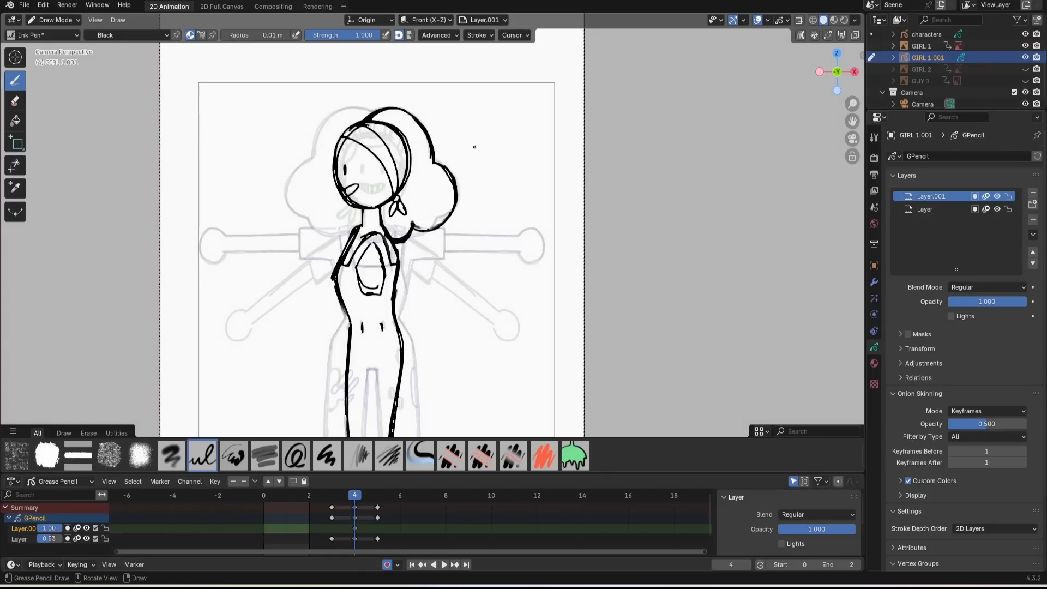
{"action": "mouse_move", "coordinate": [420, 227]}
{"action": "left_mouse_down"}
{"action": "mouse_move", "coordinate": [441, 230]}
{"action": "mouse_move", "coordinate": [455, 212]}
{"action": "left_mouse_up"}
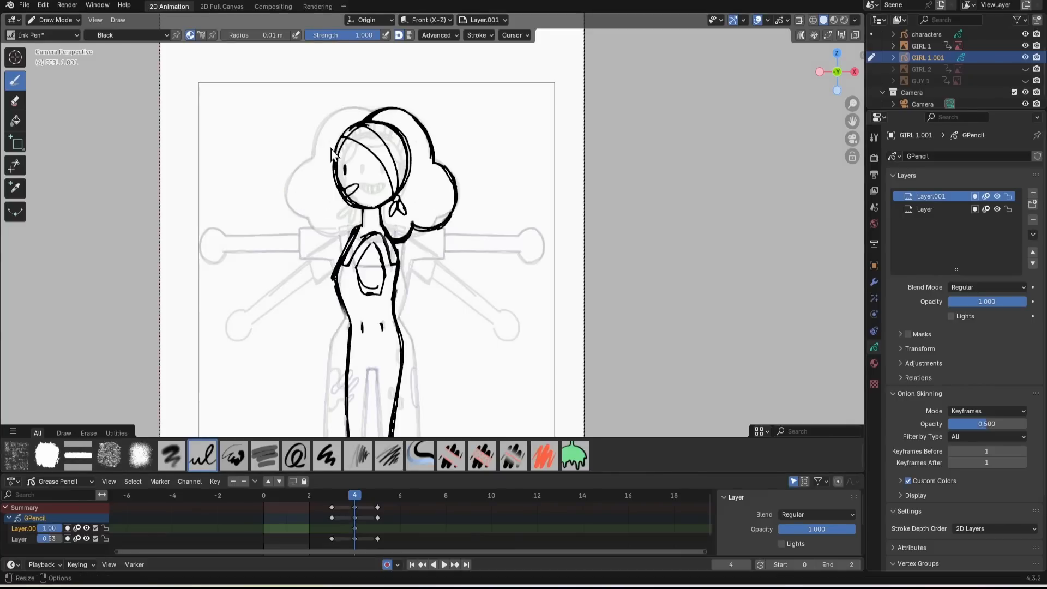
Draw the stripes on the side-view headband and erase the head outline that runs behind the headband
{"action": "mouse_move", "coordinate": [350, 142]}
{"action": "left_mouse_down"}
{"action": "mouse_move", "coordinate": [372, 126]}
{"action": "mouse_move", "coordinate": [407, 172]}
{"action": "mouse_move", "coordinate": [385, 125]}
{"action": "mouse_move", "coordinate": [417, 130]}
{"action": "mouse_move", "coordinate": [390, 157]}
{"action": "mouse_move", "coordinate": [385, 142]}
{"action": "left_mouse_up"}
{"action": "left_click", "coordinate": [15, 100]}
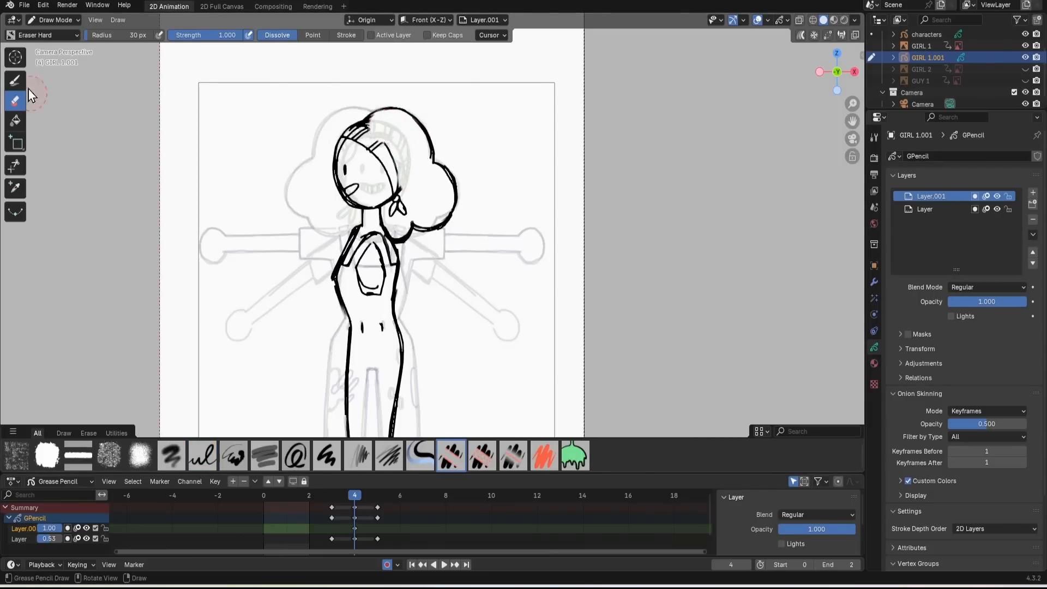
{"action": "left_click", "coordinate": [15, 80]}
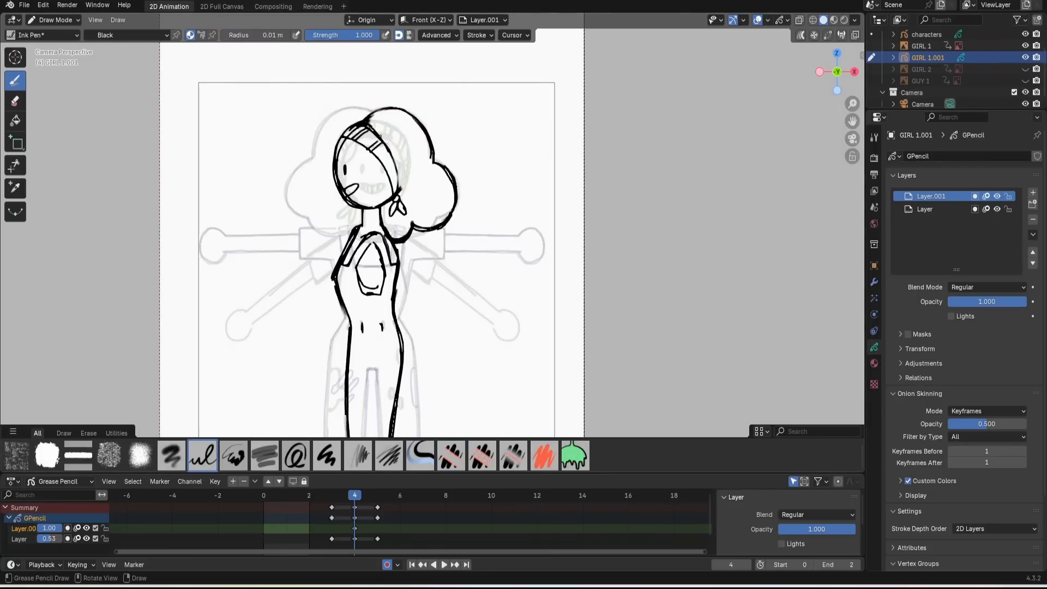
{"action": "middle_click_drag", "start_coordinate": [384, 156], "coordinate": [384, 234], "text": "ctrl"}
{"action": "middle_click_drag", "start_coordinate": [384, 234], "coordinate": [373, 161], "text": "shift"}
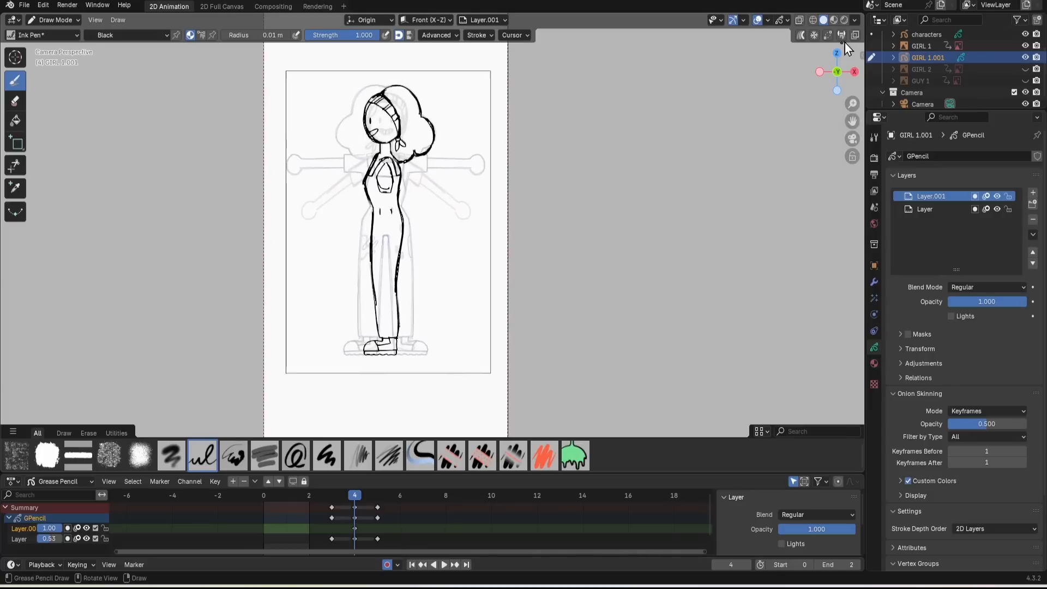
Erase the squared base of the overalls' arched side opening and redraw the opening as a rounded teardrop
{"action": "middle_click_drag", "start_coordinate": [432, 243], "coordinate": [432, 167], "text": "ctrl"}
{"action": "middle_click_drag", "start_coordinate": [318, 152], "coordinate": [339, 264], "text": "shift"}
{"action": "mouse_move", "coordinate": [358, 250]}
{"action": "left_mouse_down", "text": "ctrl"}
{"action": "mouse_move", "coordinate": [351, 196]}
{"action": "mouse_move", "coordinate": [368, 234]}
{"action": "left_mouse_up", "text": "ctrl"}
{"action": "left_click_drag", "start_coordinate": [360, 194], "coordinate": [370, 213]}
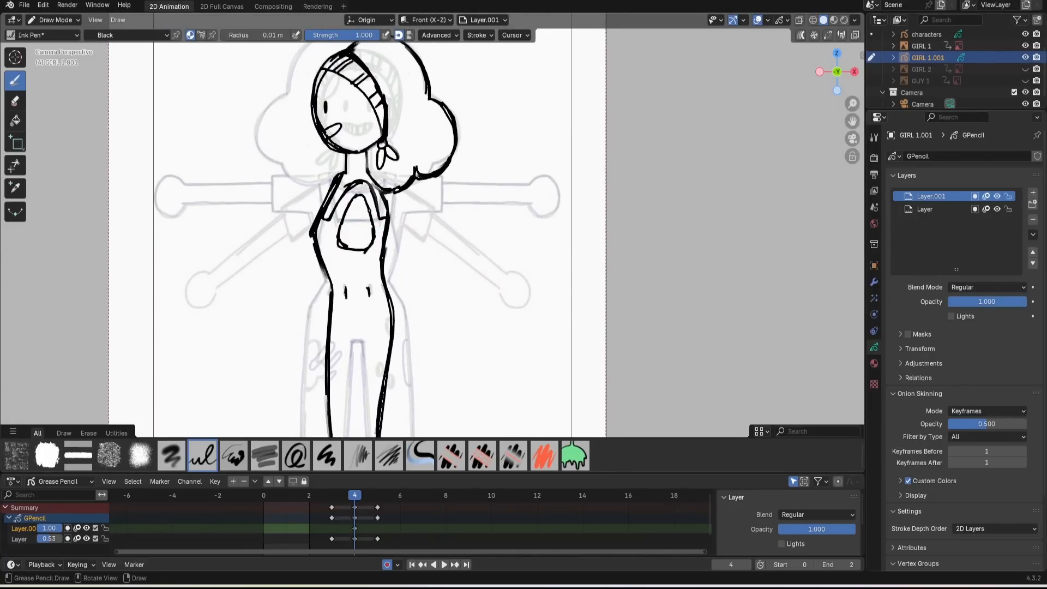
{"action": "left_click_drag", "start_coordinate": [853, 103], "coordinate": [846, 181]}
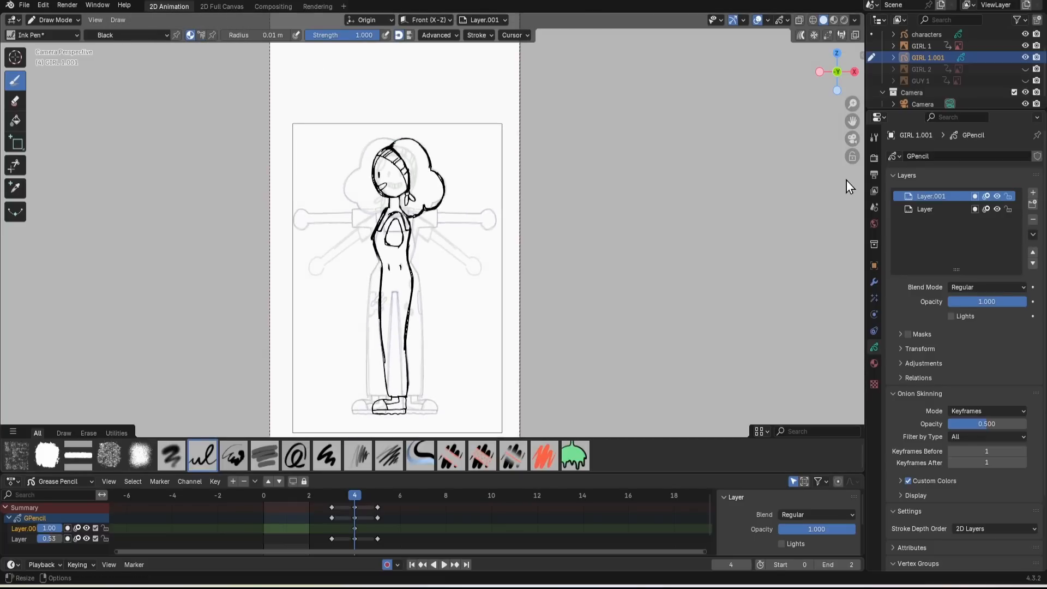
Insert keyframes on the selected Layer.001 channel at frame 5 and frame 3
{"action": "mouse_move", "coordinate": [334, 496]}
{"action": "left_mouse_down"}
{"action": "mouse_move", "coordinate": [391, 498]}
{"action": "mouse_move", "coordinate": [382, 502]}
{"action": "left_mouse_up"}
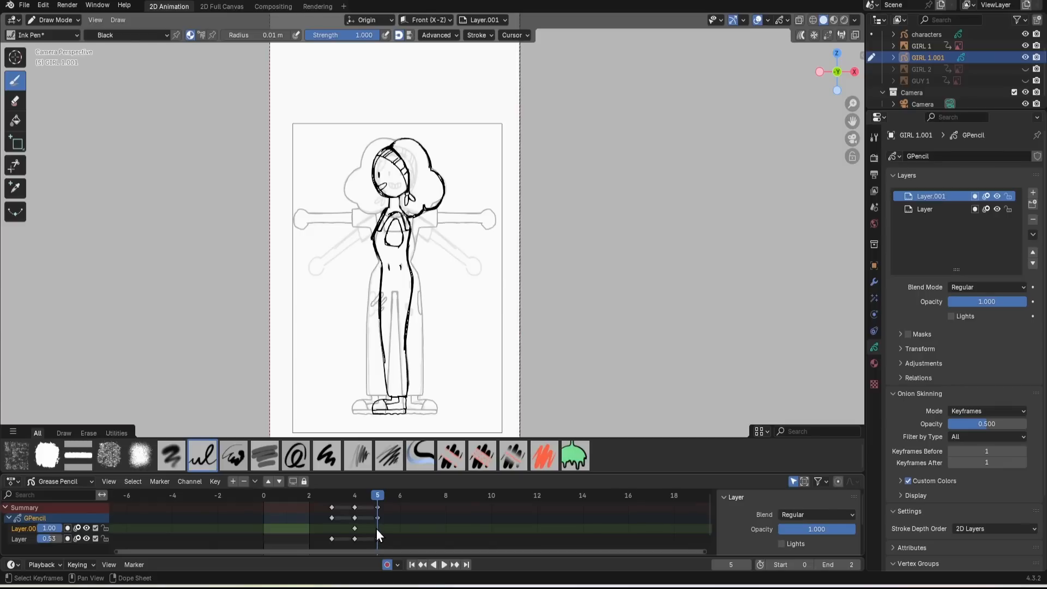
{"action": "key", "text": "i"}
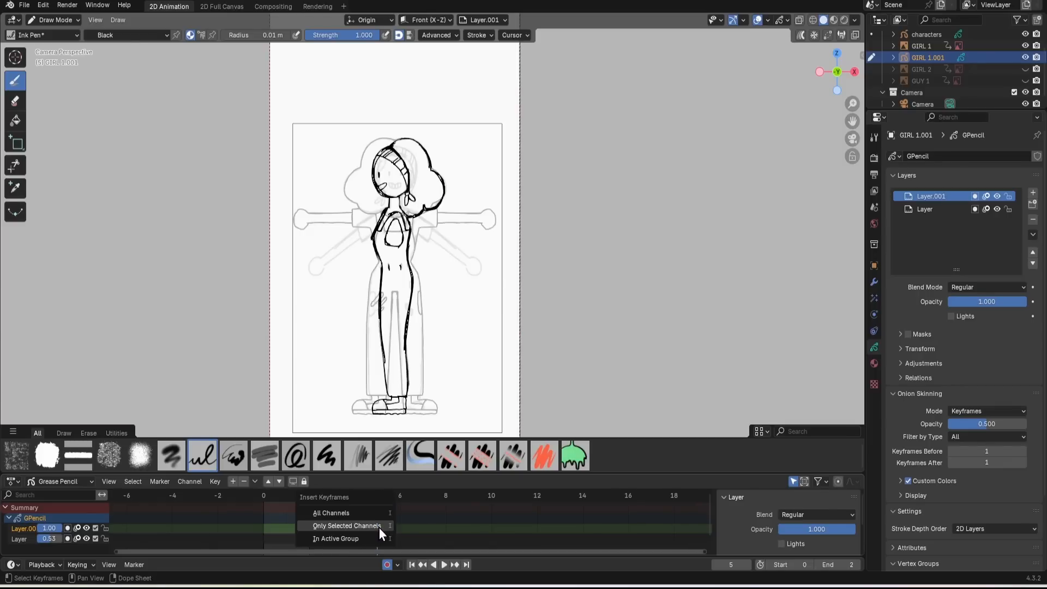
{"action": "left_click", "coordinate": [378, 527]}
{"action": "left_click", "coordinate": [330, 496]}
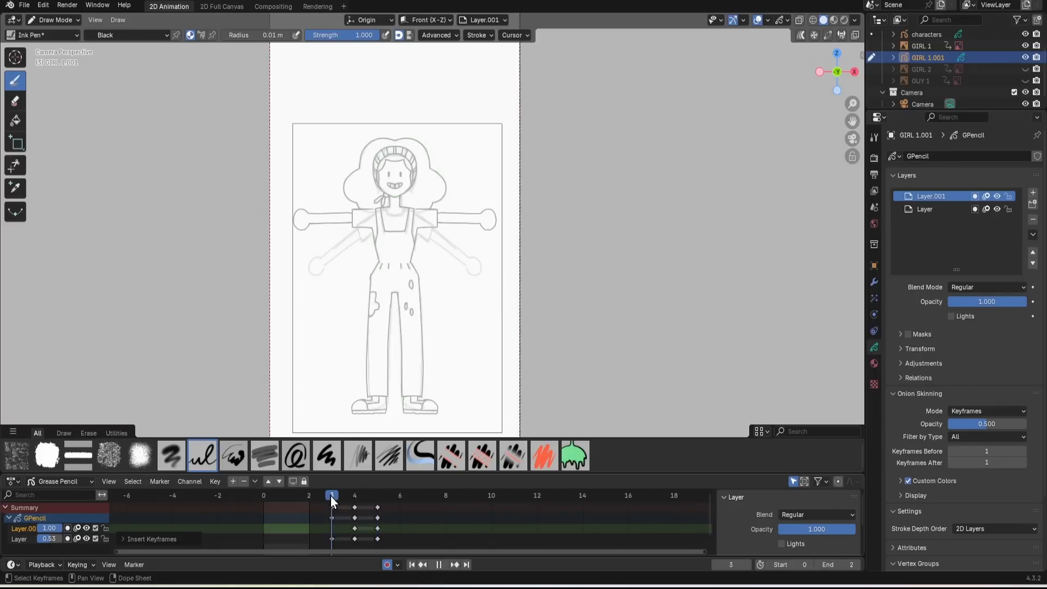
{"action": "key", "text": "i"}
{"action": "left_click", "coordinate": [333, 529]}
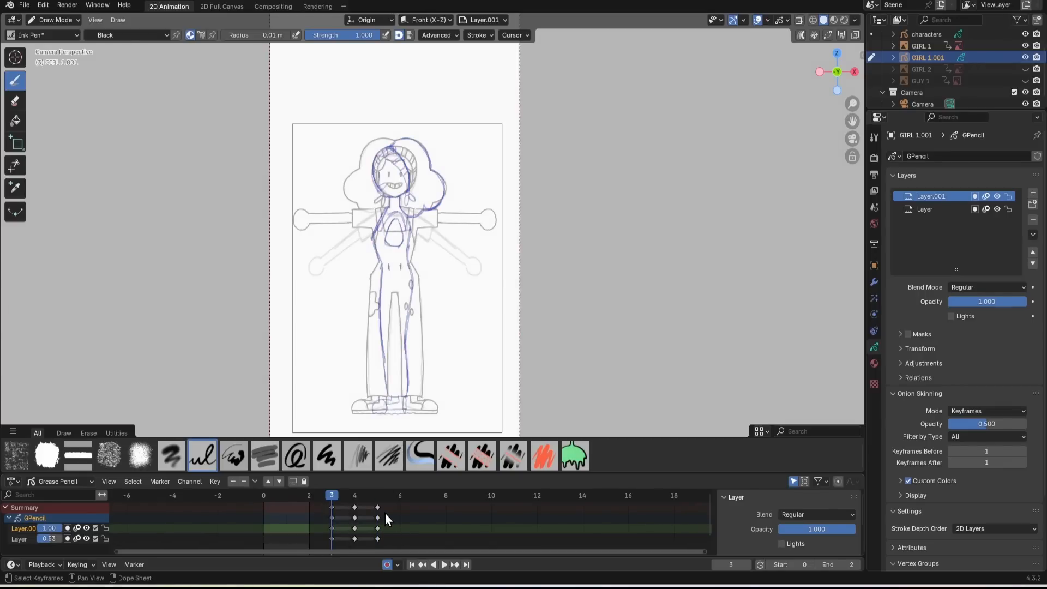
Turn off onion skinning for both layers, check the frames up to 5, and hide the GIRL 1 reference image
{"action": "left_click", "coordinate": [77, 528]}
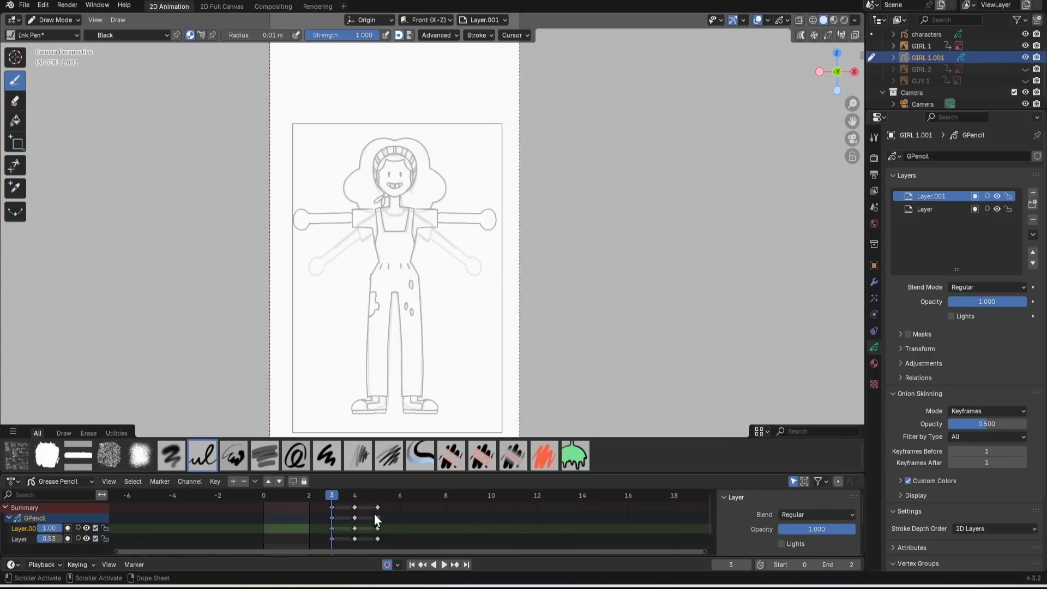
{"action": "left_click_drag", "start_coordinate": [332, 499], "coordinate": [382, 498]}
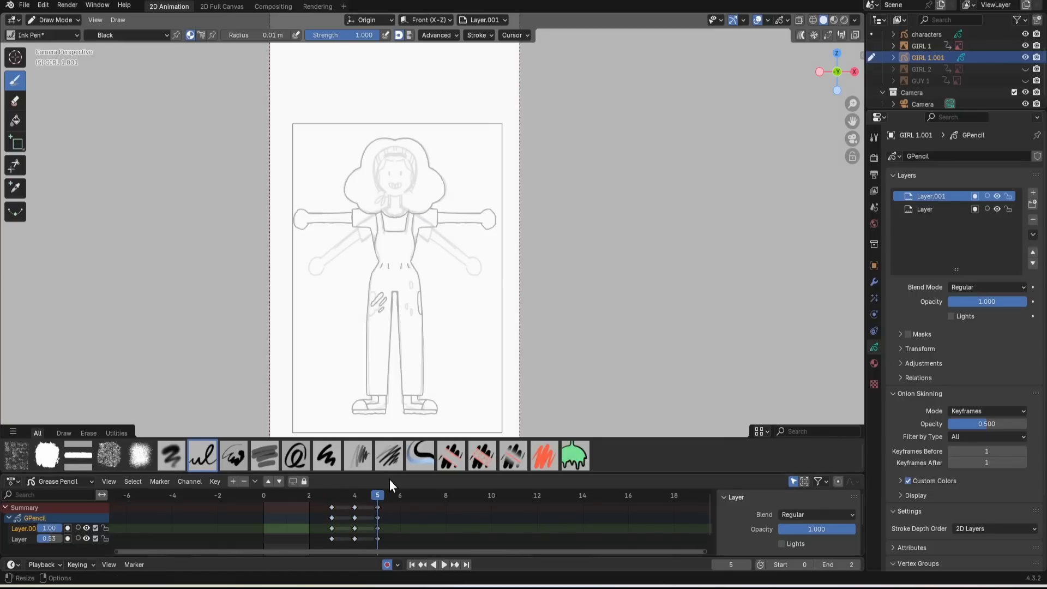
{"action": "left_click", "coordinate": [1026, 46]}
On frame 4, draw small oval patches on the side-view trousers below the waist and along the thigh edges
{"action": "mouse_move", "coordinate": [334, 498]}
{"action": "left_mouse_down"}
{"action": "mouse_move", "coordinate": [369, 497]}
{"action": "mouse_move", "coordinate": [333, 505]}
{"action": "mouse_move", "coordinate": [361, 502]}
{"action": "mouse_move", "coordinate": [336, 515]}
{"action": "mouse_move", "coordinate": [350, 514]}
{"action": "mouse_move", "coordinate": [347, 502]}
{"action": "left_mouse_up"}
{"action": "scroll", "coordinate": [407, 360], "scroll_direction": "up", "scroll_amount": 4}
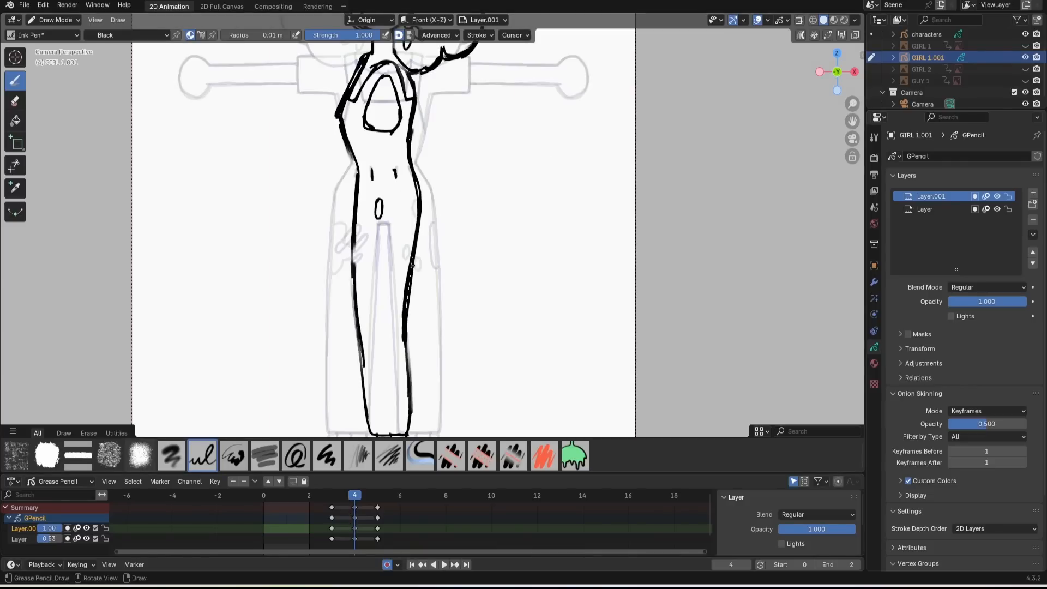
{"action": "mouse_move", "coordinate": [364, 262]}
{"action": "left_mouse_down"}
{"action": "mouse_move", "coordinate": [361, 273]}
{"action": "mouse_move", "coordinate": [355, 249]}
{"action": "mouse_move", "coordinate": [411, 257]}
{"action": "left_mouse_up"}
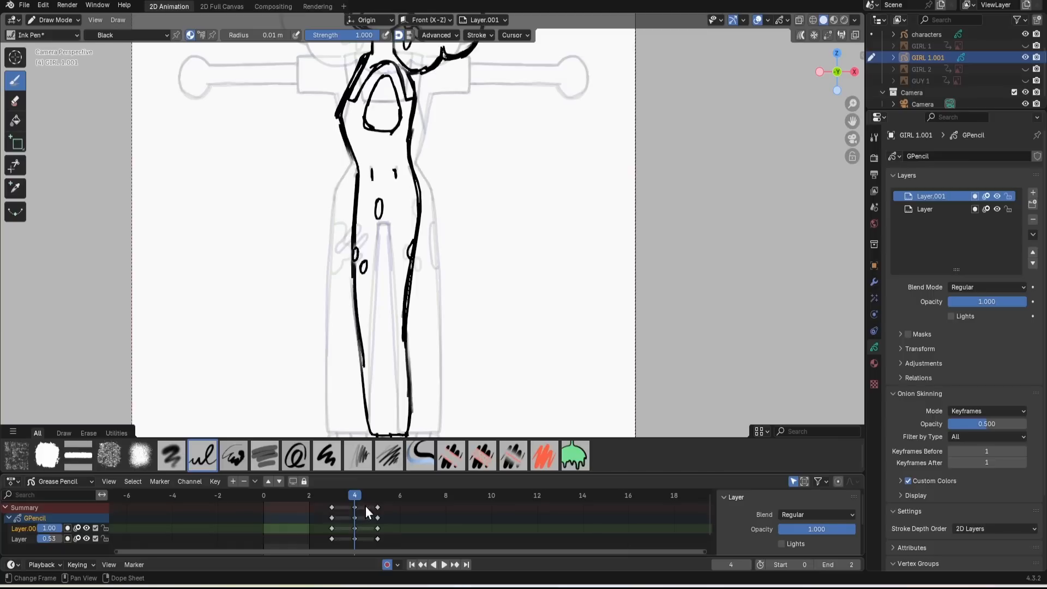
Fade Layer.001 to 0.27 opacity, then make Layer active with onion skinning off for both layers
{"action": "mouse_move", "coordinate": [1003, 301]}
{"action": "left_mouse_down"}
{"action": "mouse_move", "coordinate": [933, 323]}
{"action": "mouse_move", "coordinate": [1026, 302]}
{"action": "left_mouse_up"}
{"action": "left_click", "coordinate": [940, 212]}
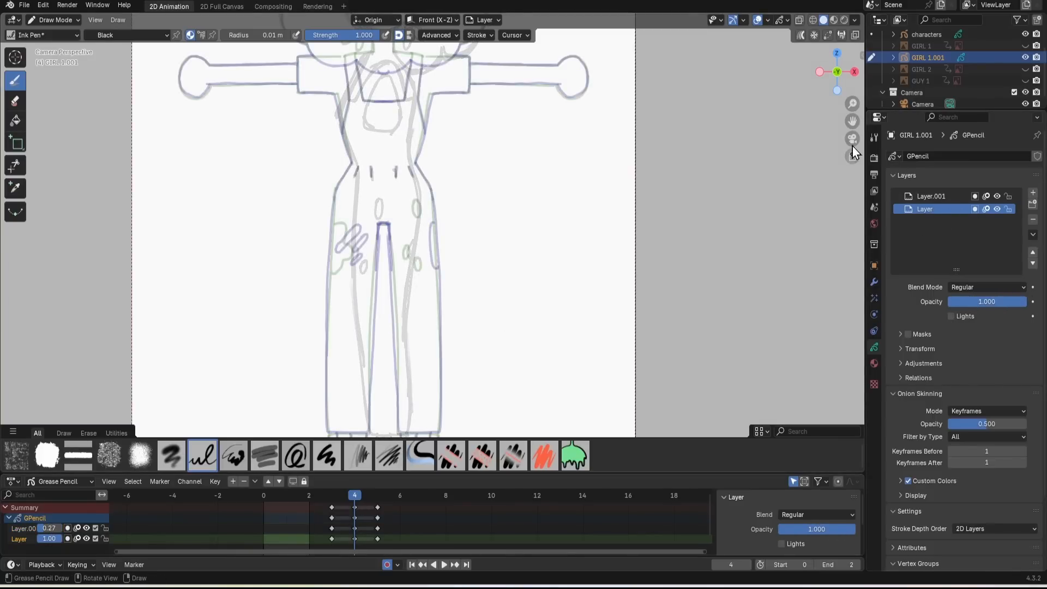
{"action": "left_click_drag", "start_coordinate": [77, 528], "coordinate": [76, 538]}
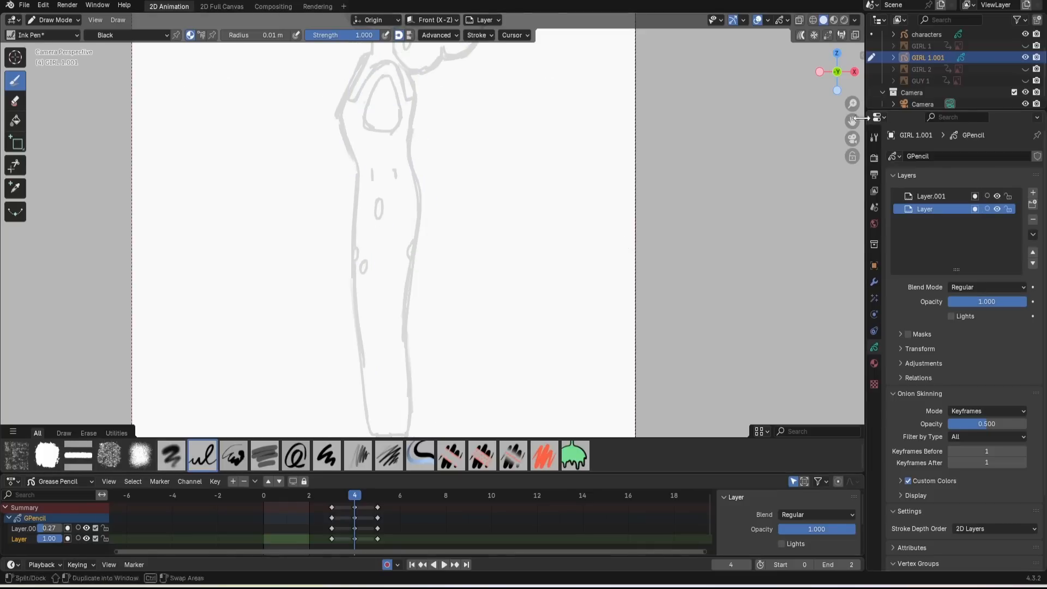
Trace the side-view head outline, eye and headband stripes in clean lines on Layer over the faded sketch
{"action": "left_click_drag", "start_coordinate": [852, 121], "coordinate": [876, 360]}
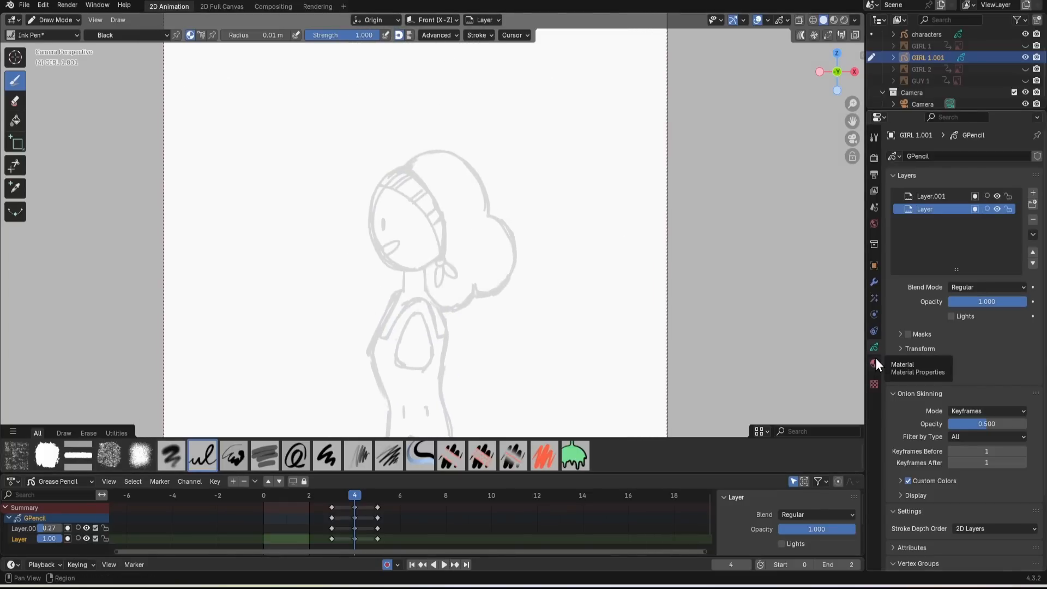
{"action": "mouse_move", "coordinate": [410, 167]}
{"action": "left_mouse_down"}
{"action": "mouse_move", "coordinate": [388, 174]}
{"action": "mouse_move", "coordinate": [384, 255]}
{"action": "left_mouse_up"}
{"action": "key", "text": "ctrl+z"}
{"action": "mouse_move", "coordinate": [399, 168]}
{"action": "left_mouse_down"}
{"action": "mouse_move", "coordinate": [382, 183]}
{"action": "mouse_move", "coordinate": [408, 270]}
{"action": "mouse_move", "coordinate": [385, 252]}
{"action": "left_mouse_up"}
{"action": "left_click_drag", "start_coordinate": [382, 221], "coordinate": [382, 230]}
{"action": "mouse_move", "coordinate": [401, 172]}
{"action": "left_mouse_down"}
{"action": "mouse_move", "coordinate": [442, 261]}
{"action": "mouse_move", "coordinate": [406, 183]}
{"action": "left_mouse_up"}
{"action": "left_click_drag", "start_coordinate": [407, 179], "coordinate": [421, 197]}
{"action": "left_click_drag", "start_coordinate": [429, 212], "coordinate": [441, 241]}
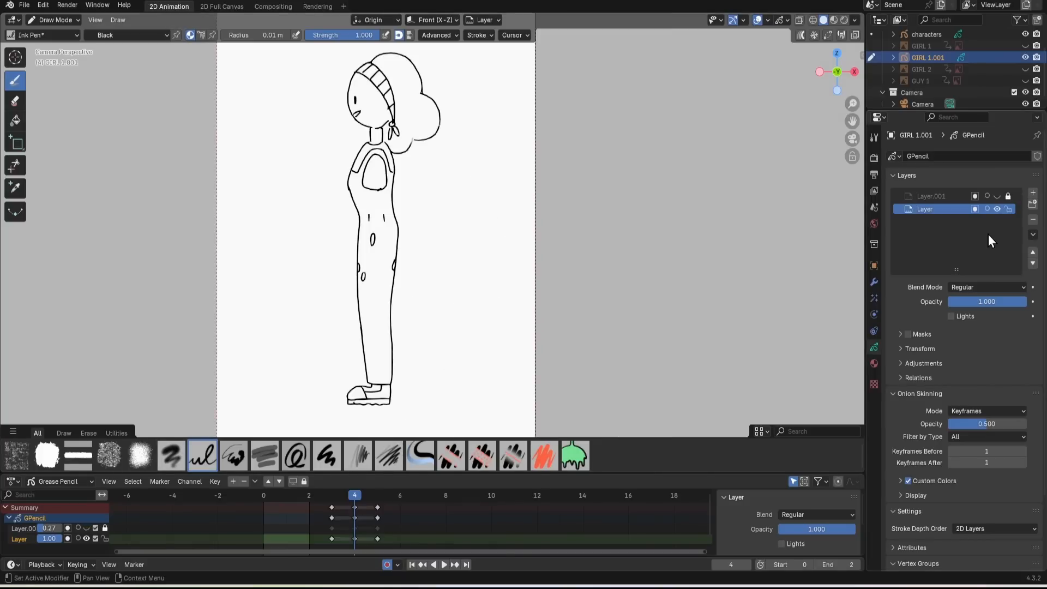
Hide the characters and GIRL 1.001 drawings, and show and select the GIRL 2 reference image
{"action": "left_click", "coordinate": [1025, 57]}
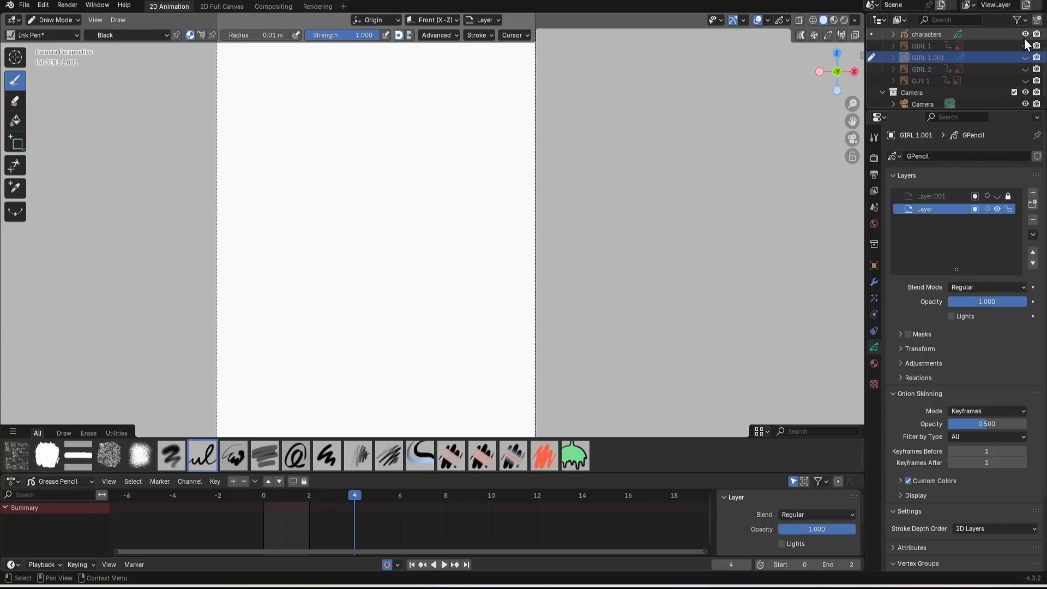
{"action": "left_click", "coordinate": [1026, 69]}
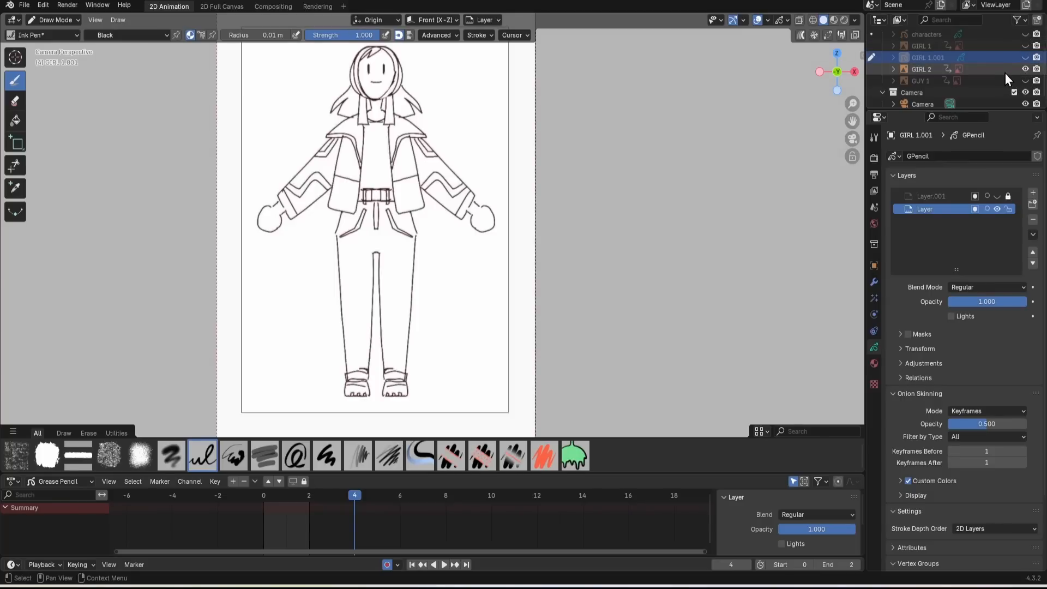
{"action": "left_click", "coordinate": [1006, 73]}
Switch to Object Mode and add an empty Grease Pencil object
{"action": "left_click", "coordinate": [55, 19]}
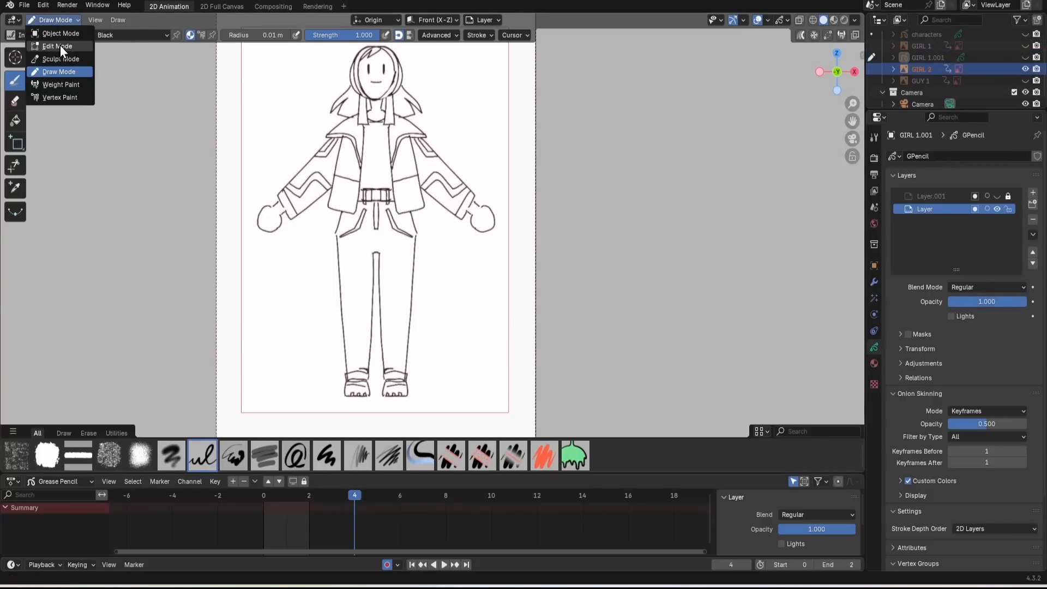
{"action": "left_click", "coordinate": [60, 33]}
{"action": "left_click", "coordinate": [71, 22]}
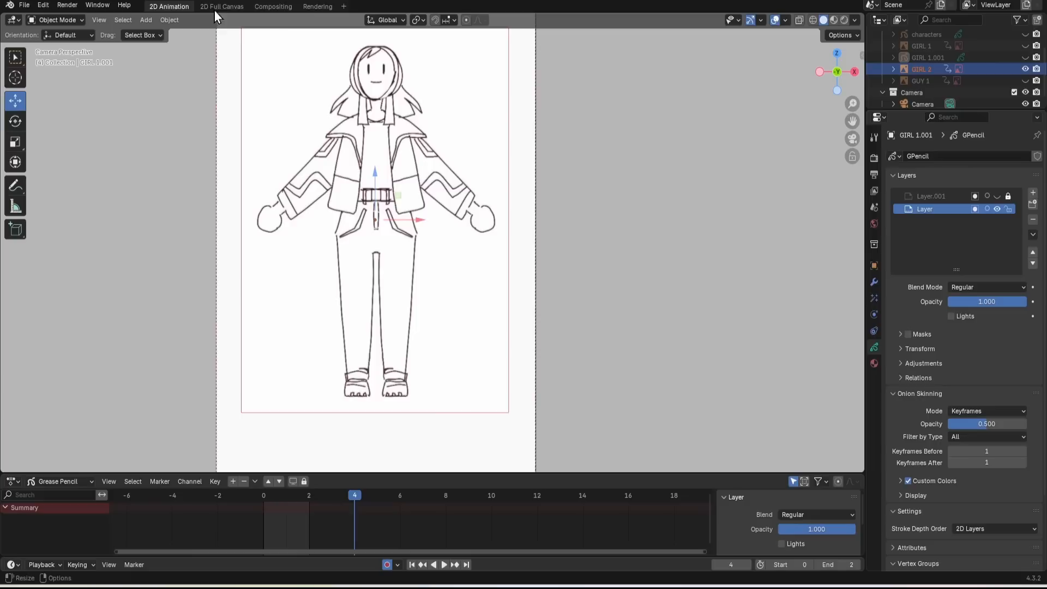
{"action": "left_click", "coordinate": [146, 20]}
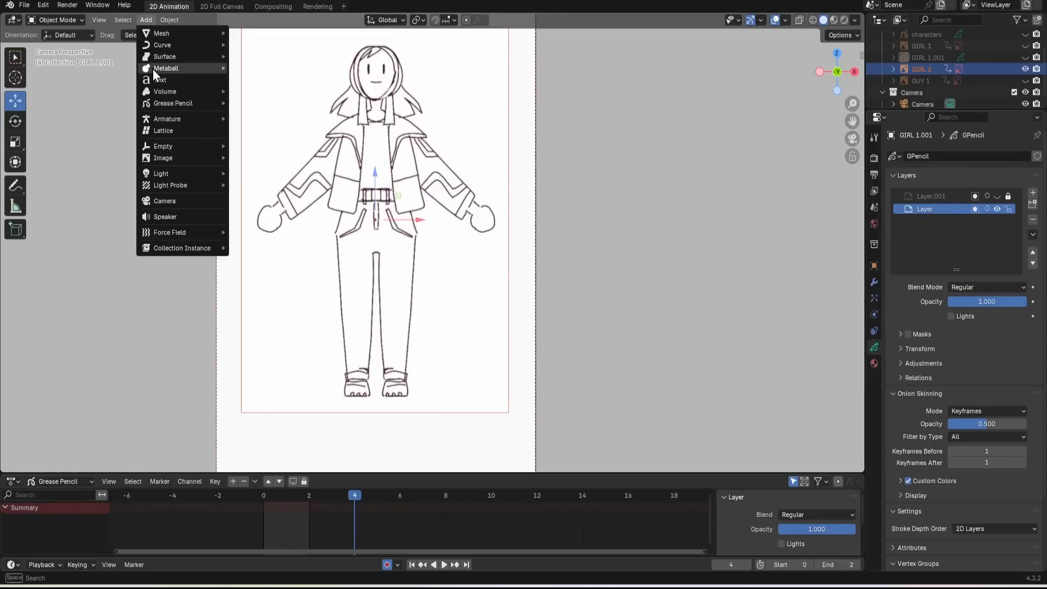
{"action": "mouse_move", "coordinate": [210, 105]}
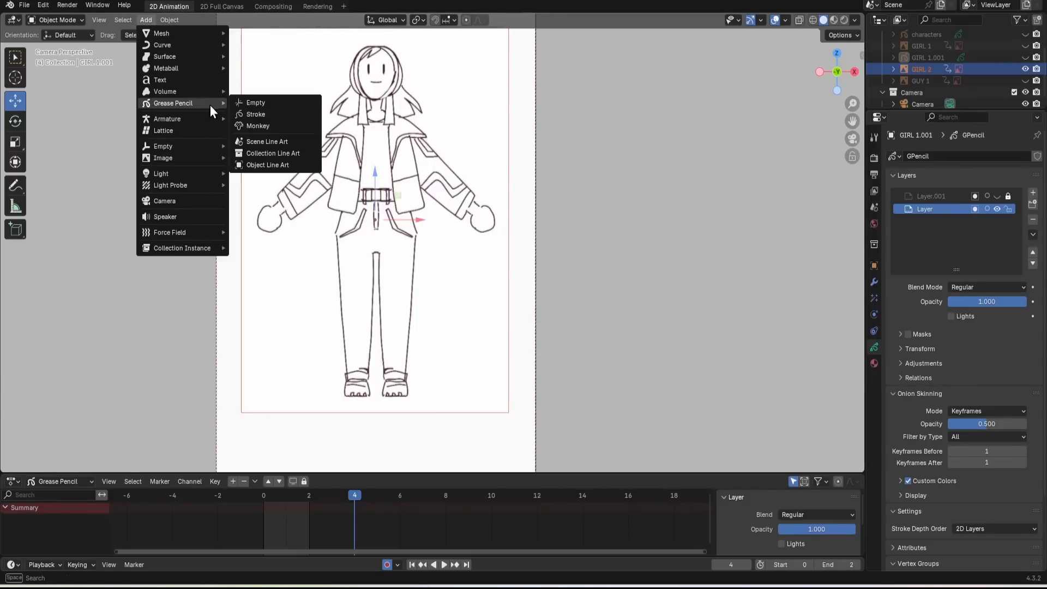
{"action": "left_click", "coordinate": [296, 105]}
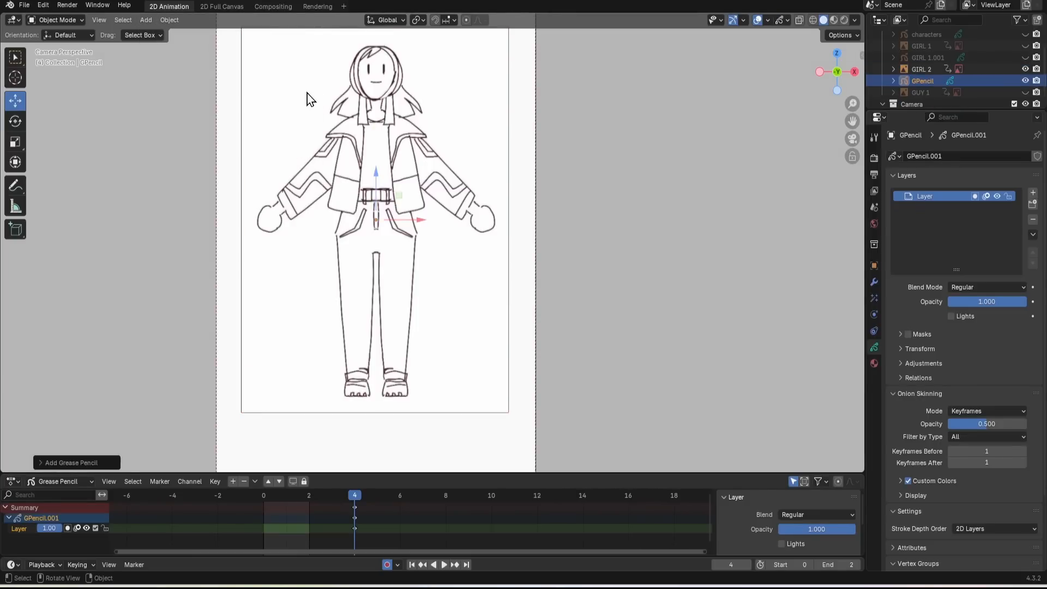
Lower the GIRL 2 reference image's opacity to 0.346
{"action": "left_click", "coordinate": [952, 69]}
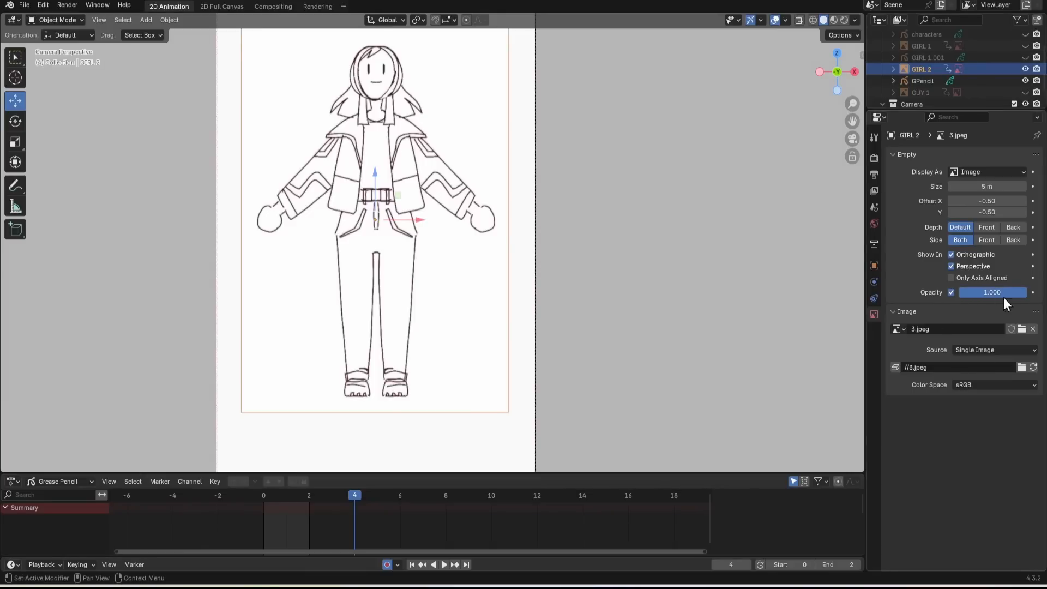
{"action": "left_click_drag", "start_coordinate": [1003, 298], "coordinate": [960, 312]}
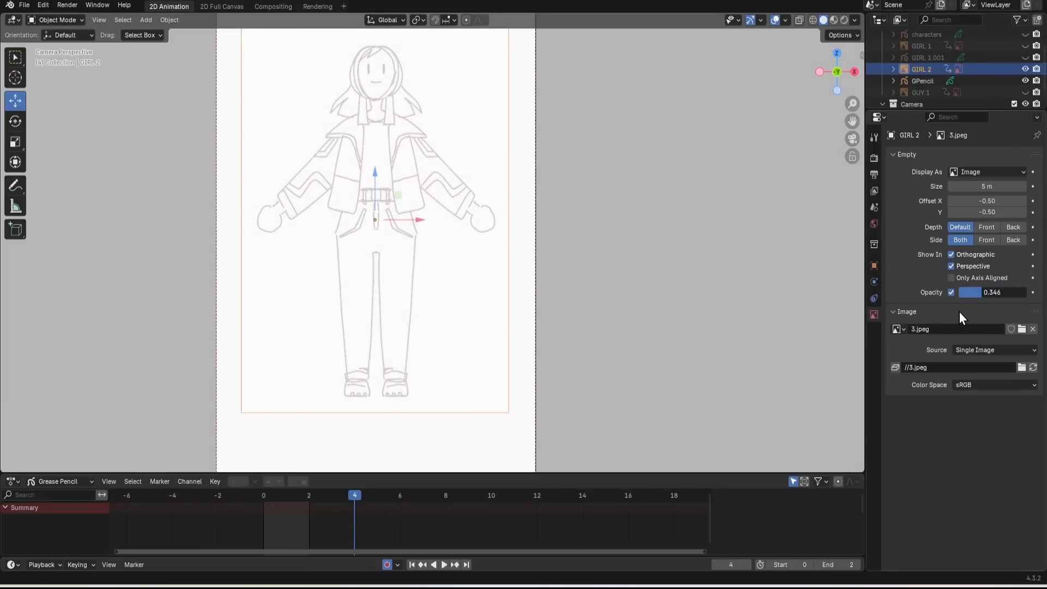
Rename the new Grease Pencil object as GIRL 2
{"action": "left_click", "coordinate": [928, 80]}
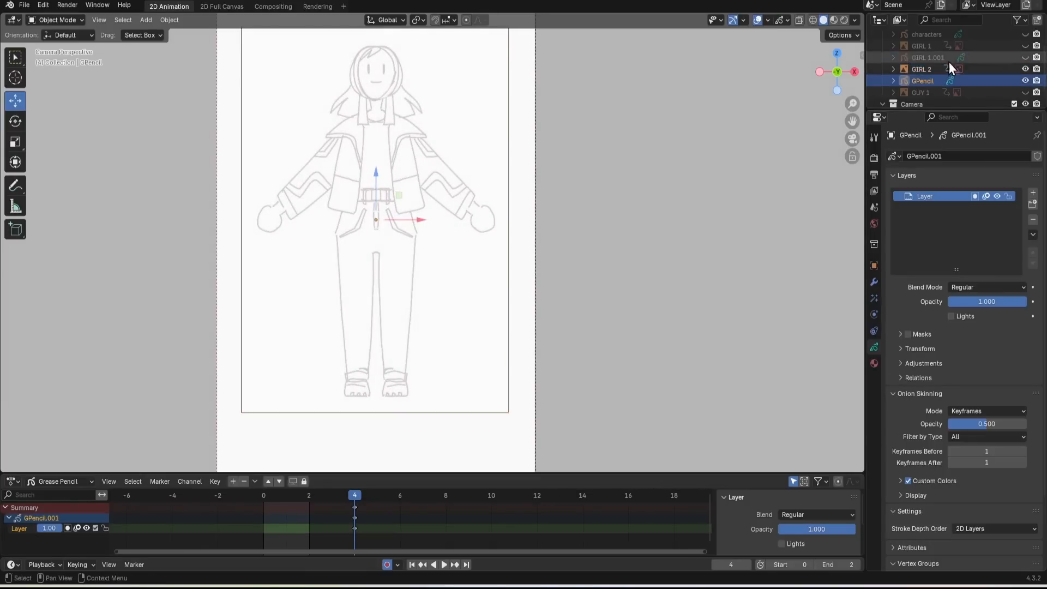
{"action": "double_click", "coordinate": [923, 81]}
{"action": "type", "text": "GIRL 2"}
{"action": "key", "text": "Return"}
{"action": "scroll", "coordinate": [935, 71], "scroll_direction": "down", "scroll_amount": 1}
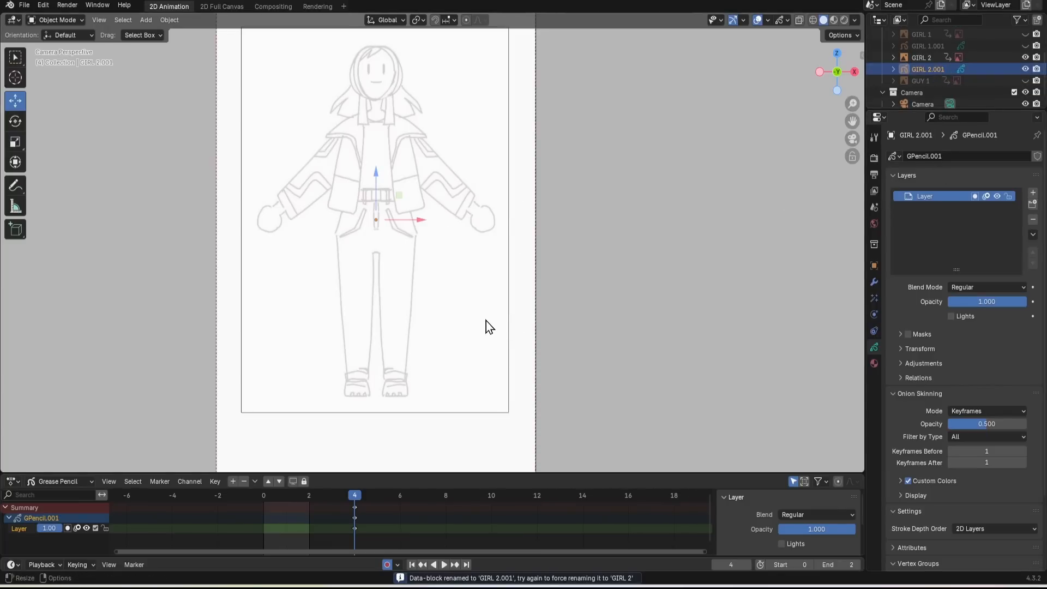
Add a Mirror modifier on the X axis to the GIRL 2 Grease Pencil object
{"action": "left_click", "coordinate": [874, 283]}
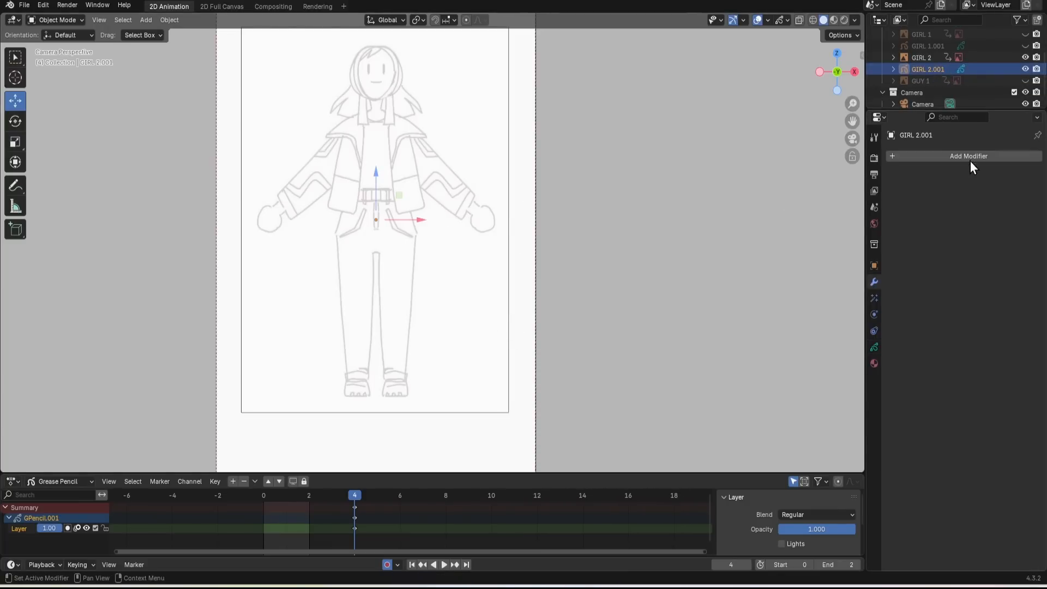
{"action": "left_click", "coordinate": [971, 156]}
{"action": "mouse_move", "coordinate": [974, 157]}
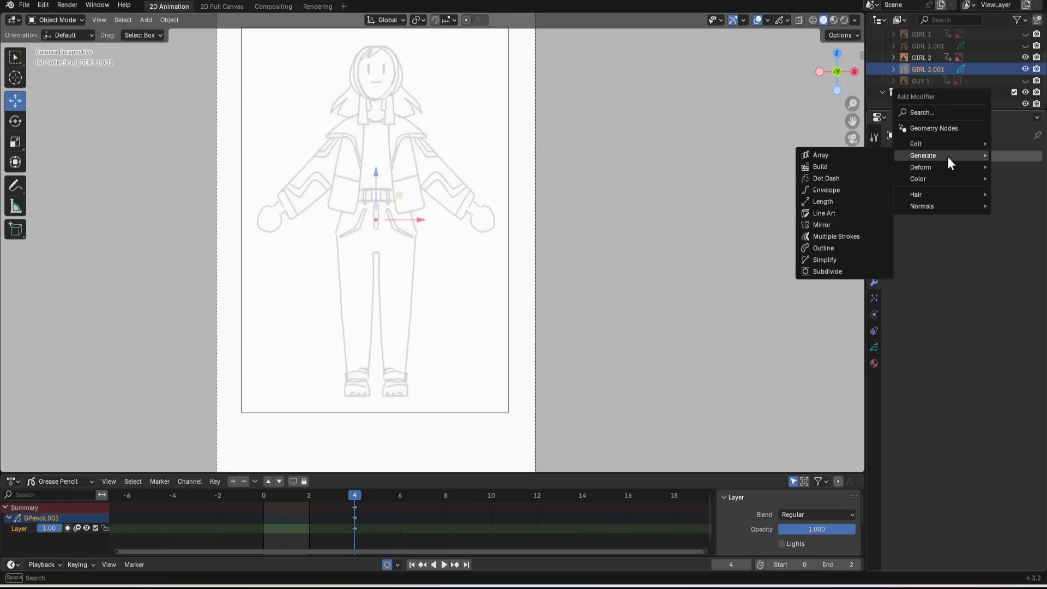
{"action": "left_click", "coordinate": [836, 226]}
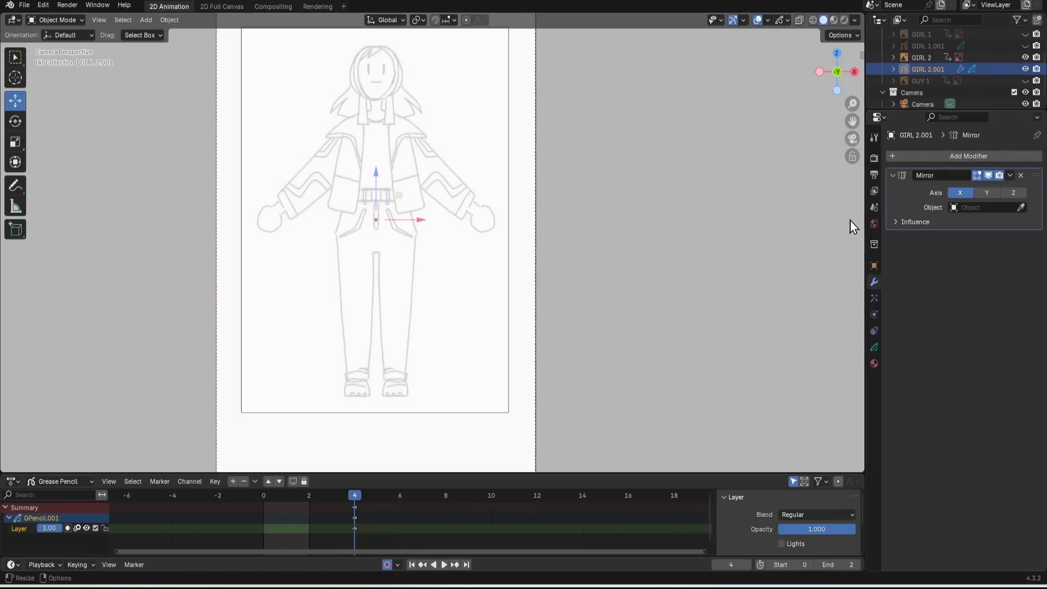
Move the new drawing's keyframe from frame 4 to frame 6 and make frame 6 current
{"action": "left_click_drag", "start_coordinate": [355, 508], "coordinate": [401, 514]}
{"action": "key", "text": "space"}
{"action": "key", "text": "space"}
{"action": "left_click", "coordinate": [400, 495]}
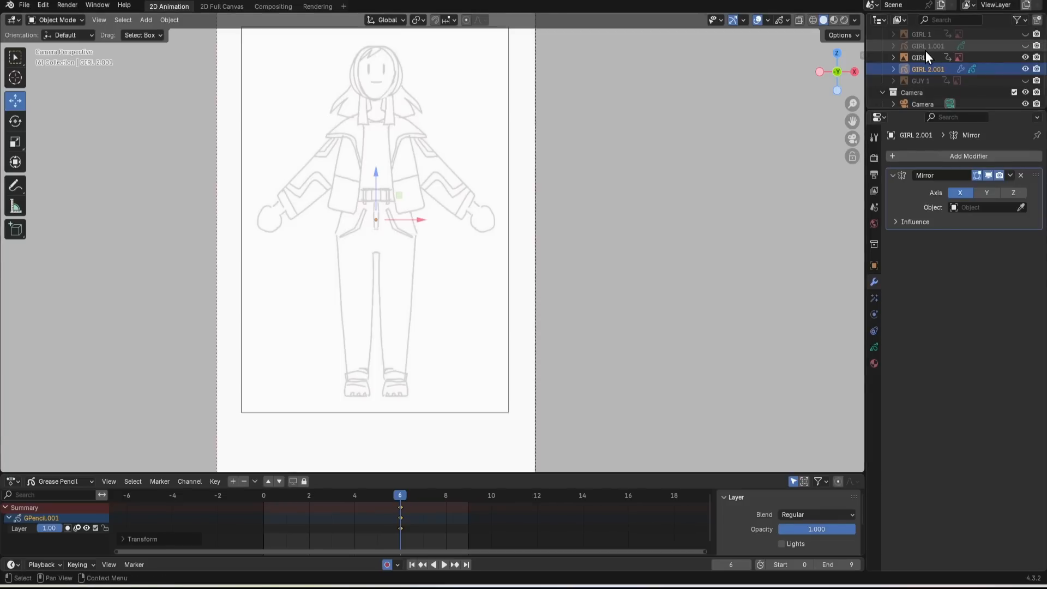
In Draw Mode, trace one half of GIRL 2's face outline, hair, neck and jacket collar with mirrored strokes
{"action": "left_click", "coordinate": [60, 20]}
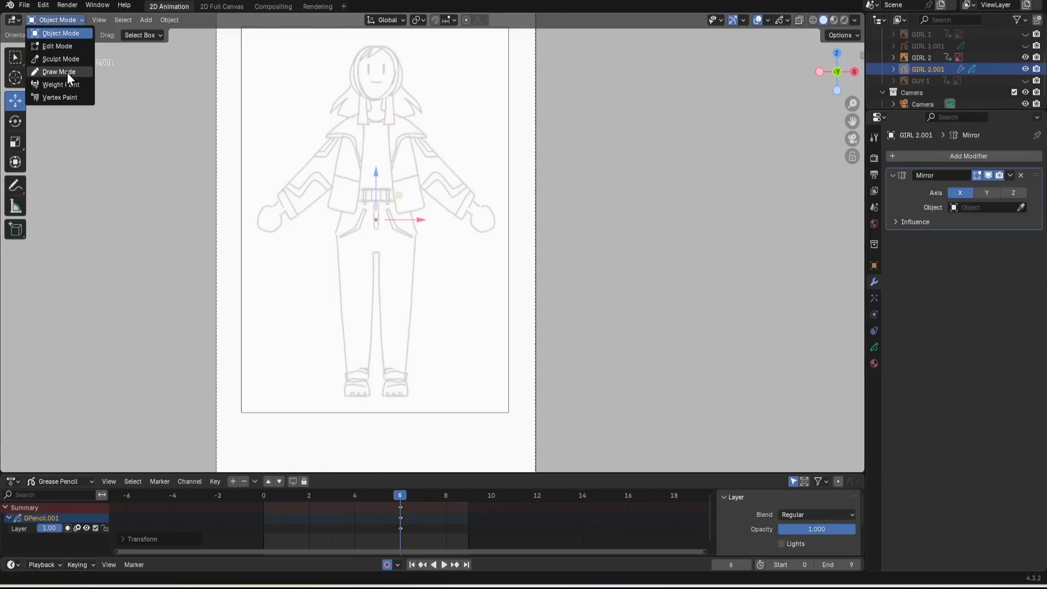
{"action": "left_click", "coordinate": [67, 74]}
{"action": "scroll", "coordinate": [408, 127], "scroll_direction": "up", "scroll_amount": 6}
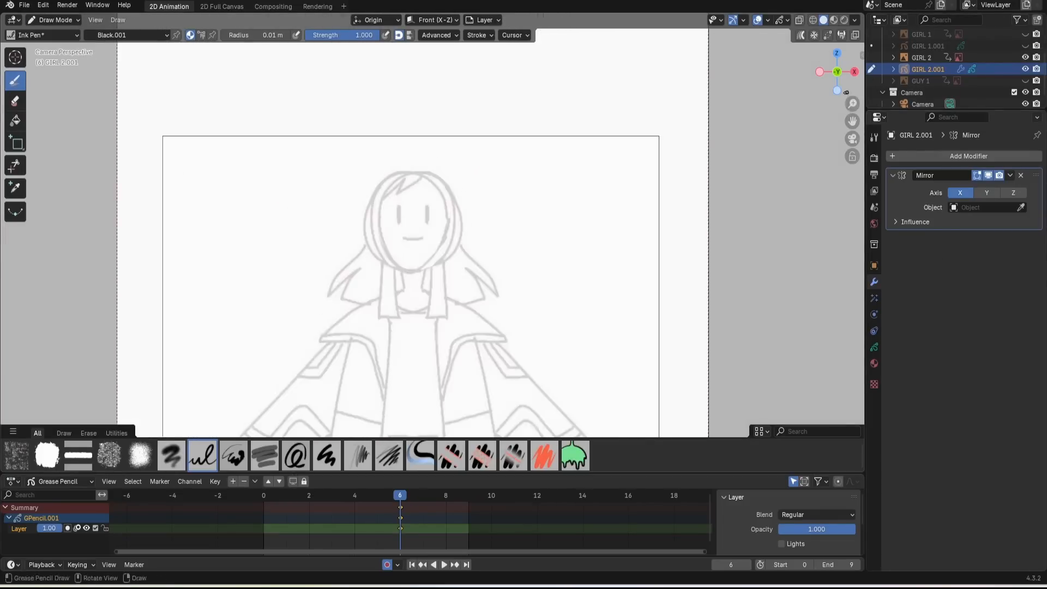
{"action": "mouse_move", "coordinate": [408, 127]}
{"action": "left_mouse_down"}
{"action": "mouse_move", "coordinate": [445, 133]}
{"action": "mouse_move", "coordinate": [469, 245]}
{"action": "mouse_move", "coordinate": [404, 290]}
{"action": "left_mouse_up"}
{"action": "mouse_move", "coordinate": [403, 130]}
{"action": "left_mouse_down"}
{"action": "mouse_move", "coordinate": [402, 261]}
{"action": "mouse_move", "coordinate": [429, 295]}
{"action": "mouse_move", "coordinate": [453, 272]}
{"action": "mouse_move", "coordinate": [486, 284]}
{"action": "left_mouse_up"}
{"action": "left_click_drag", "start_coordinate": [480, 336], "coordinate": [513, 327]}
{"action": "left_click_drag", "start_coordinate": [420, 289], "coordinate": [427, 343]}
Trace the jacket's inner lapel, front edge and bottom hem over the GIRL 2 reference
{"action": "left_click_drag", "start_coordinate": [852, 104], "coordinate": [852, 117]}
{"action": "mouse_move", "coordinate": [450, 159]}
{"action": "left_mouse_down"}
{"action": "mouse_move", "coordinate": [514, 206]}
{"action": "mouse_move", "coordinate": [465, 211]}
{"action": "mouse_move", "coordinate": [441, 274]}
{"action": "left_mouse_up"}
{"action": "left_click_drag", "start_coordinate": [434, 180], "coordinate": [448, 340]}
{"action": "left_click_drag", "start_coordinate": [451, 357], "coordinate": [507, 345]}
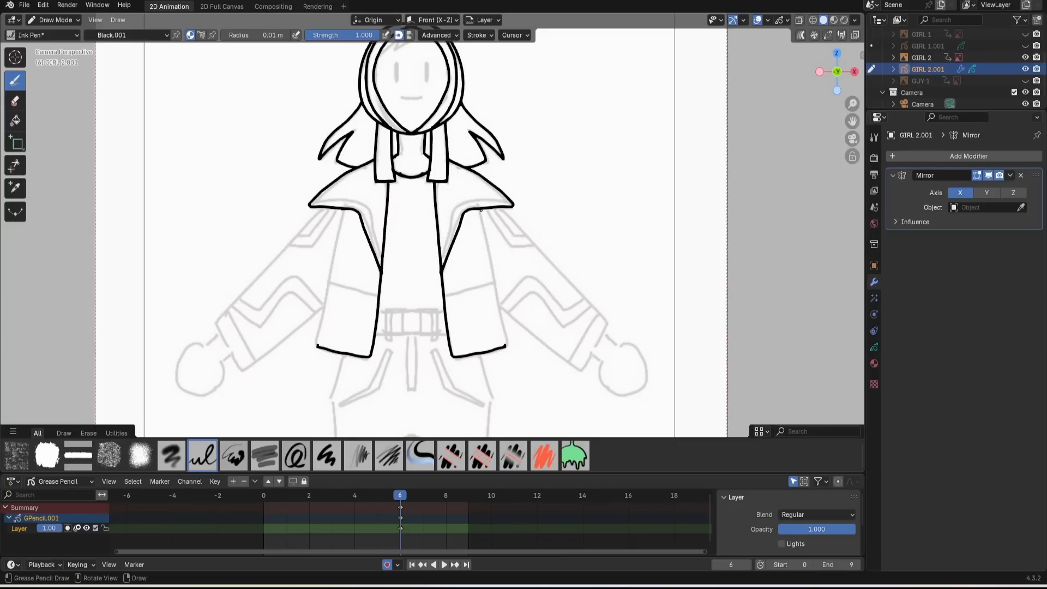
Trace the jacket's side edge and seam, then the belt, fly, trouser pocket and hip line with mirrored strokes
{"action": "left_click_drag", "start_coordinate": [483, 212], "coordinate": [506, 345]}
{"action": "left_click_drag", "start_coordinate": [444, 294], "coordinate": [493, 283]}
{"action": "left_click_drag", "start_coordinate": [377, 310], "coordinate": [444, 309]}
{"action": "mouse_move", "coordinate": [374, 332]}
{"action": "left_mouse_down"}
{"action": "mouse_move", "coordinate": [447, 332]}
{"action": "mouse_move", "coordinate": [412, 389]}
{"action": "left_mouse_up"}
{"action": "left_click", "coordinate": [410, 318]}
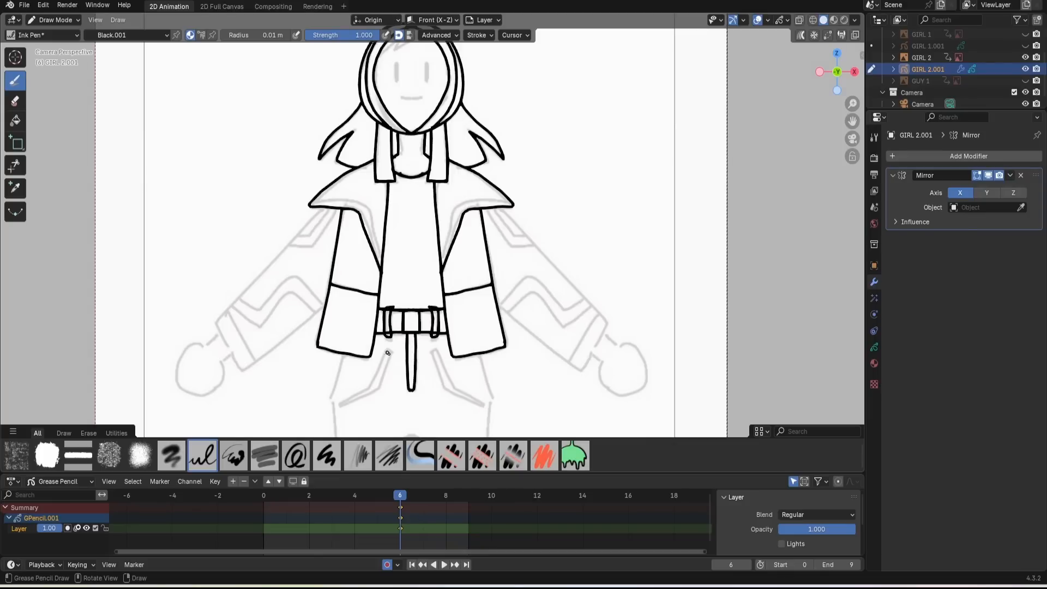
{"action": "left_click_drag", "start_coordinate": [391, 353], "coordinate": [342, 405]}
{"action": "left_click_drag", "start_coordinate": [342, 357], "coordinate": [333, 420]}
Draw the arm stretched out sideways, with shoulder trim, sleeve, cuff and round hand
{"action": "mouse_move", "coordinate": [349, 171]}
{"action": "left_mouse_down"}
{"action": "mouse_move", "coordinate": [192, 253]}
{"action": "mouse_move", "coordinate": [336, 240]}
{"action": "left_mouse_up"}
{"action": "left_click_drag", "start_coordinate": [291, 180], "coordinate": [315, 203]}
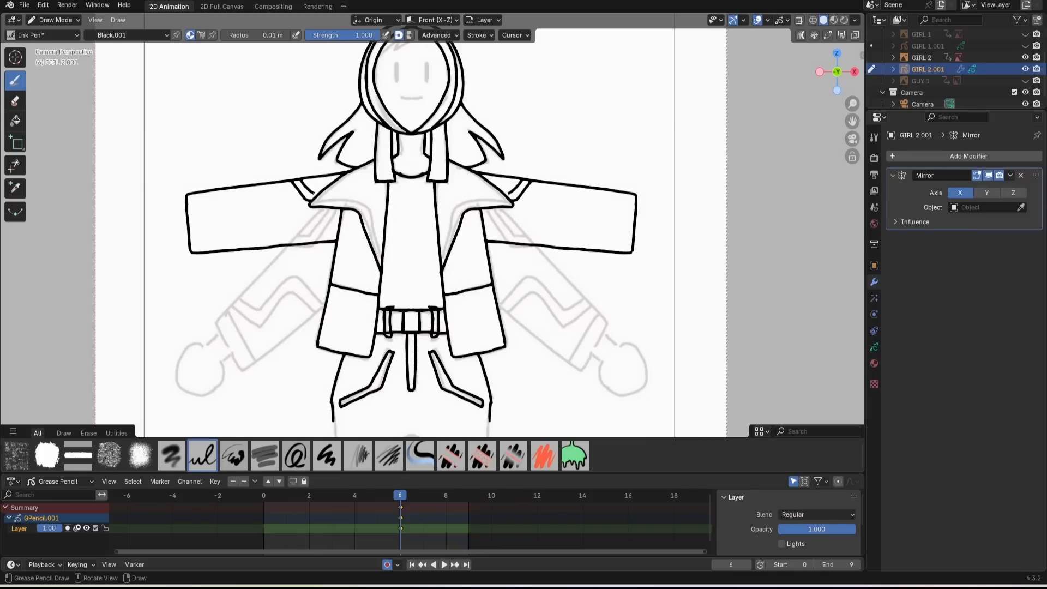
{"action": "mouse_move", "coordinate": [196, 194]}
{"action": "left_mouse_down"}
{"action": "mouse_move", "coordinate": [286, 244]}
{"action": "mouse_move", "coordinate": [174, 253]}
{"action": "left_mouse_up"}
{"action": "left_click_drag", "start_coordinate": [186, 197], "coordinate": [190, 253]}
{"action": "mouse_move", "coordinate": [146, 213]}
{"action": "left_mouse_down"}
{"action": "mouse_move", "coordinate": [145, 240]}
{"action": "mouse_move", "coordinate": [107, 256]}
{"action": "left_mouse_up"}
Trace the trouser leg, ankle cuff and chunky-soled shoe with mirrored strokes
{"action": "middle_click_drag", "start_coordinate": [414, 381], "coordinate": [403, 65], "text": "shift"}
{"action": "left_click_drag", "start_coordinate": [305, 101], "coordinate": [323, 346]}
{"action": "left_click_drag", "start_coordinate": [322, 346], "coordinate": [366, 347]}
{"action": "left_click_drag", "start_coordinate": [381, 118], "coordinate": [366, 345]}
{"action": "mouse_move", "coordinate": [322, 362]}
{"action": "left_mouse_down"}
{"action": "mouse_move", "coordinate": [289, 392]}
{"action": "mouse_move", "coordinate": [333, 392]}
{"action": "mouse_move", "coordinate": [366, 362]}
{"action": "left_mouse_up"}
{"action": "mouse_move", "coordinate": [284, 381]}
{"action": "left_mouse_down"}
{"action": "mouse_move", "coordinate": [364, 369]}
{"action": "mouse_move", "coordinate": [321, 361]}
{"action": "left_mouse_up"}
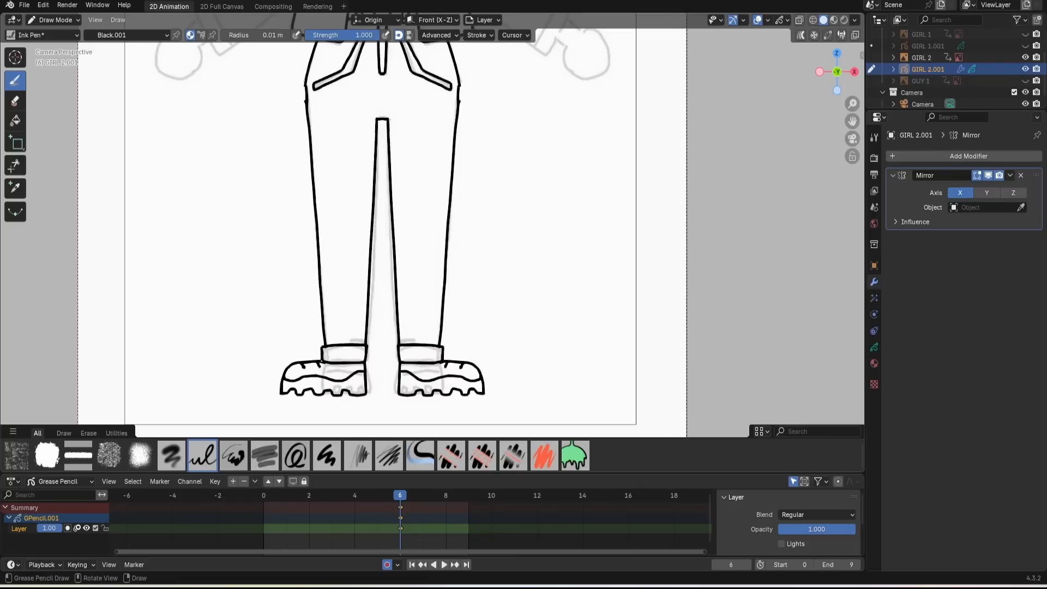
Insert a new Grease Pencil keyframe at frame 8
{"action": "scroll", "coordinate": [382, 245], "scroll_direction": "down", "scroll_amount": 3}
{"action": "left_click", "coordinate": [455, 520]}
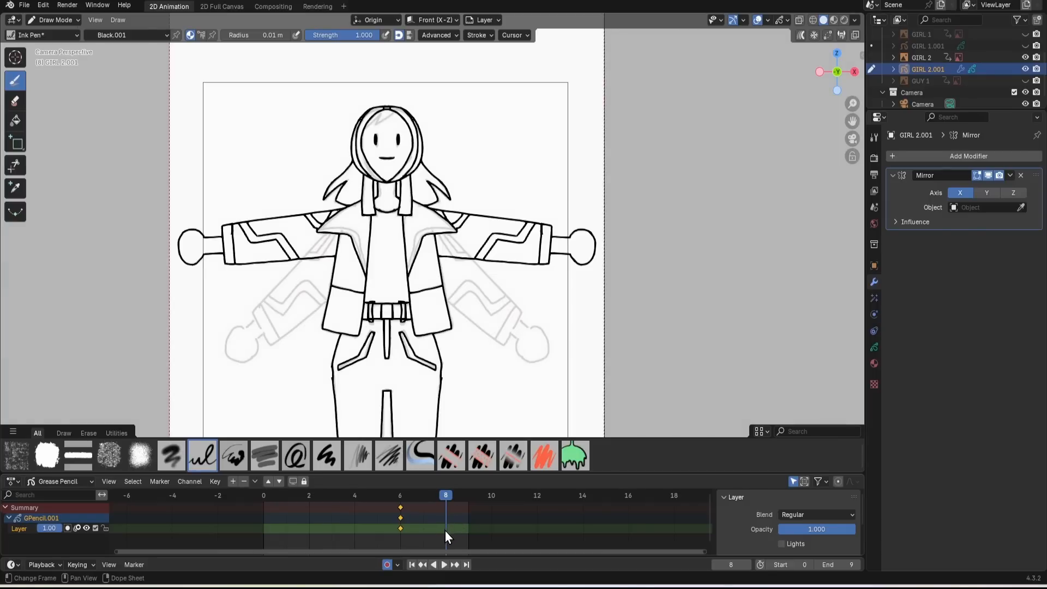
{"action": "key", "text": "i"}
{"action": "left_click", "coordinate": [446, 528]}
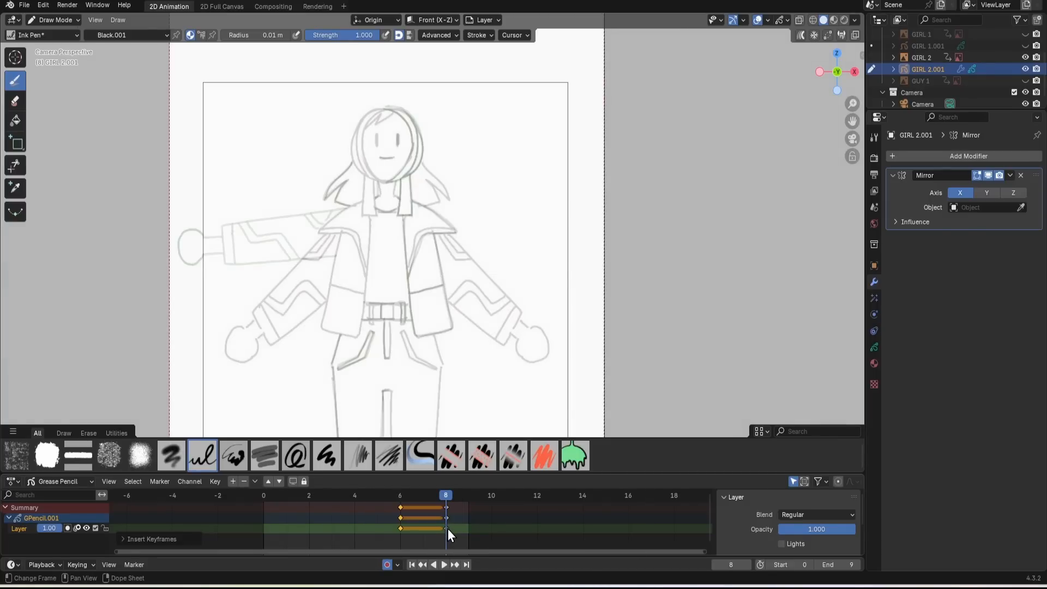
On frame 8, draw the back view's hair, jacket body with hem and waist seam, and outstretched sleeve
{"action": "scroll", "coordinate": [432, 244], "scroll_direction": "up", "scroll_amount": 2}
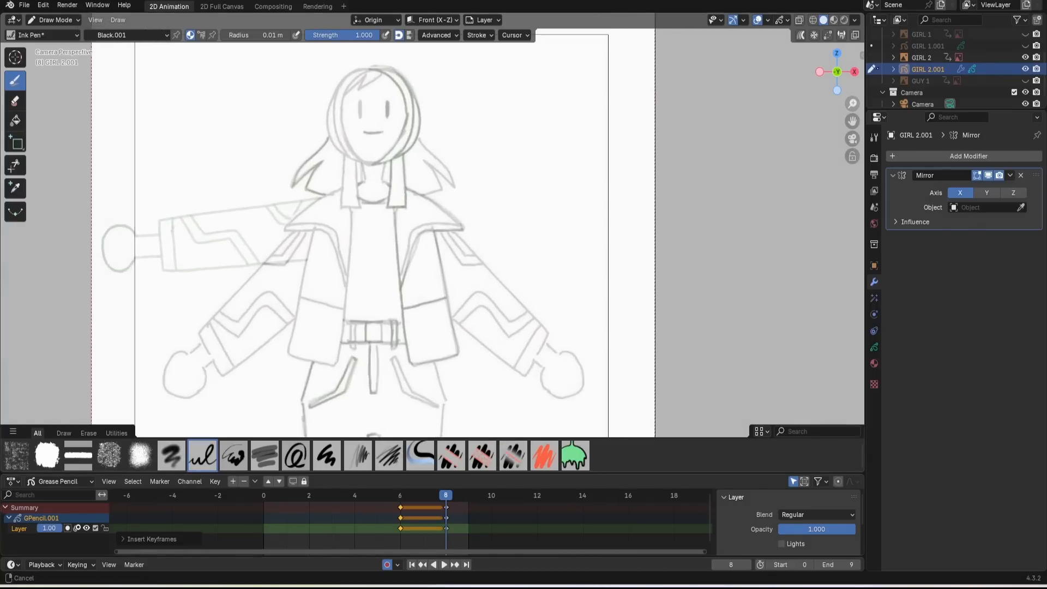
{"action": "scroll", "coordinate": [436, 234], "scroll_direction": "up", "scroll_amount": 2}
{"action": "scroll", "coordinate": [377, 246], "scroll_direction": "down", "scroll_amount": 1}
{"action": "mouse_move", "coordinate": [323, 183]}
{"action": "left_mouse_down"}
{"action": "mouse_move", "coordinate": [281, 262]}
{"action": "mouse_move", "coordinate": [377, 298]}
{"action": "mouse_move", "coordinate": [371, 101]}
{"action": "left_mouse_up"}
{"action": "scroll", "coordinate": [371, 103], "scroll_direction": "down", "scroll_amount": 1}
{"action": "middle_click_drag", "start_coordinate": [376, 273], "coordinate": [408, 88], "text": "shift"}
{"action": "mouse_move", "coordinate": [341, 93]}
{"action": "left_mouse_down"}
{"action": "mouse_move", "coordinate": [186, 181]}
{"action": "mouse_move", "coordinate": [323, 171]}
{"action": "mouse_move", "coordinate": [360, 297]}
{"action": "mouse_move", "coordinate": [404, 299]}
{"action": "left_mouse_up"}
{"action": "left_click_drag", "start_coordinate": [316, 218], "coordinate": [405, 232]}
{"action": "left_click_drag", "start_coordinate": [342, 94], "coordinate": [324, 170]}
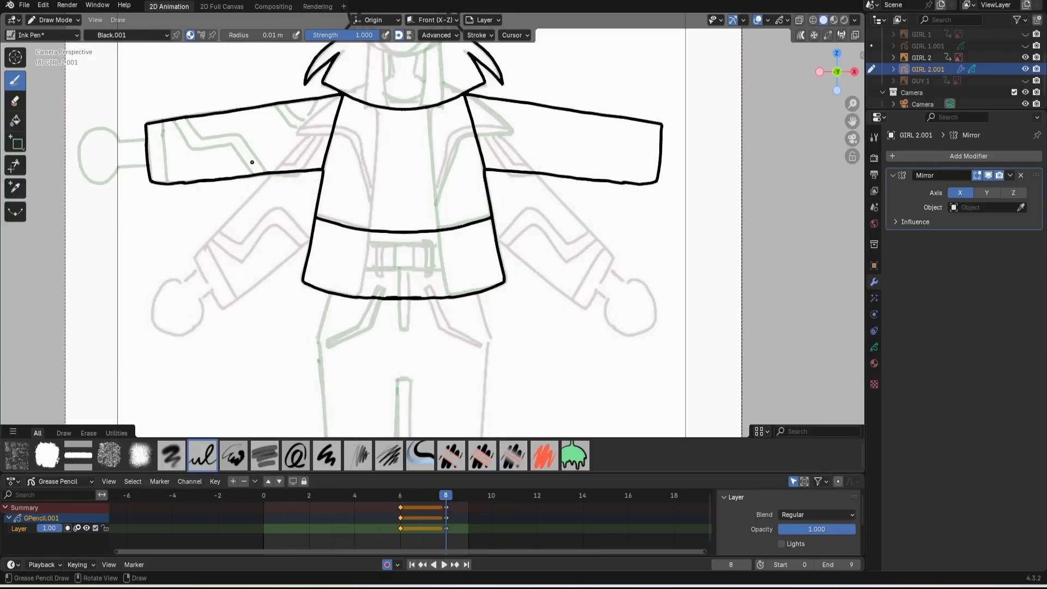
Add the hand, cuff line, shoulder trim and zigzag stripe to the back-view arm
{"action": "mouse_move", "coordinate": [142, 139]}
{"action": "left_mouse_down"}
{"action": "mouse_move", "coordinate": [118, 141]}
{"action": "mouse_move", "coordinate": [117, 170]}
{"action": "mouse_move", "coordinate": [146, 167]}
{"action": "left_mouse_up"}
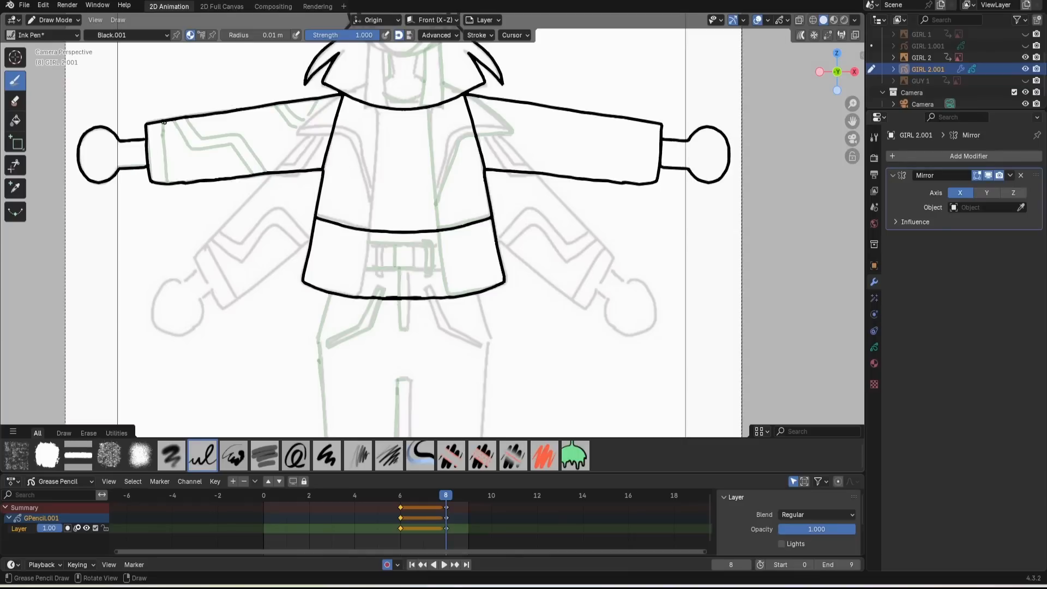
{"action": "left_click_drag", "start_coordinate": [164, 121], "coordinate": [169, 182]}
{"action": "mouse_move", "coordinate": [276, 102]}
{"action": "left_mouse_down"}
{"action": "mouse_move", "coordinate": [302, 127]}
{"action": "mouse_move", "coordinate": [328, 97]}
{"action": "left_mouse_up"}
{"action": "mouse_move", "coordinate": [174, 121]}
{"action": "left_mouse_down"}
{"action": "mouse_move", "coordinate": [234, 145]}
{"action": "mouse_move", "coordinate": [251, 175]}
{"action": "left_mouse_up"}
{"action": "mouse_move", "coordinate": [186, 117]}
{"action": "left_mouse_down"}
{"action": "mouse_move", "coordinate": [203, 136]}
{"action": "mouse_move", "coordinate": [240, 136]}
{"action": "mouse_move", "coordinate": [261, 172]}
{"action": "left_mouse_up"}
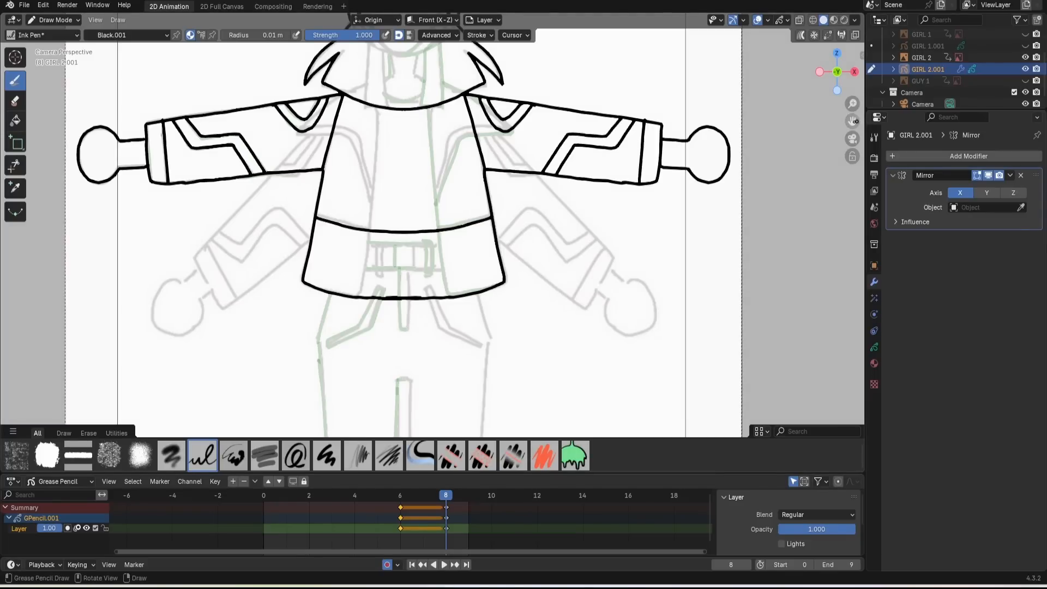
Draw the back view's trousers with a straight rectangular pocket, outer leg line and inner leg line
{"action": "left_click_drag", "start_coordinate": [853, 121], "coordinate": [858, 123]}
{"action": "mouse_move", "coordinate": [396, 383]}
{"action": "left_mouse_down"}
{"action": "mouse_move", "coordinate": [396, 418]}
{"action": "mouse_move", "coordinate": [352, 417]}
{"action": "mouse_move", "coordinate": [329, 384]}
{"action": "mouse_move", "coordinate": [395, 367]}
{"action": "mouse_move", "coordinate": [322, 403]}
{"action": "left_mouse_up"}
{"action": "mouse_move", "coordinate": [353, 94]}
{"action": "left_mouse_down"}
{"action": "mouse_move", "coordinate": [343, 129]}
{"action": "mouse_move", "coordinate": [360, 367]}
{"action": "left_mouse_up"}
{"action": "left_click_drag", "start_coordinate": [416, 162], "coordinate": [407, 163]}
{"action": "left_click_drag", "start_coordinate": [408, 163], "coordinate": [400, 330]}
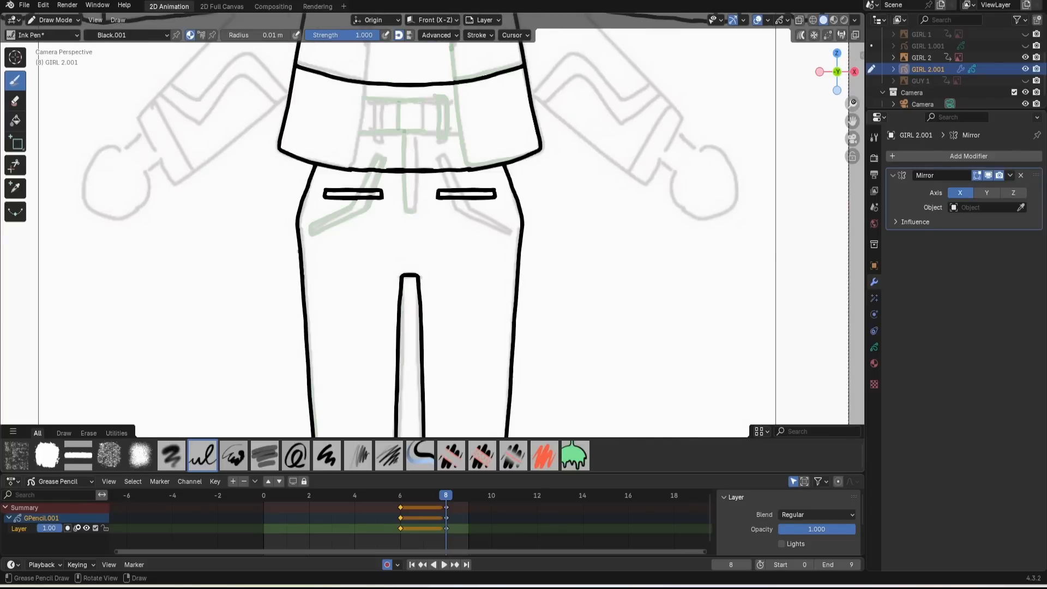
Insert a Grease Pencil keyframe at frame 7, between the front and back views
{"action": "scroll", "coordinate": [430, 240], "scroll_direction": "down", "scroll_amount": 5}
{"action": "scroll", "coordinate": [431, 240], "scroll_direction": "up", "scroll_amount": 2}
{"action": "left_click", "coordinate": [423, 496]}
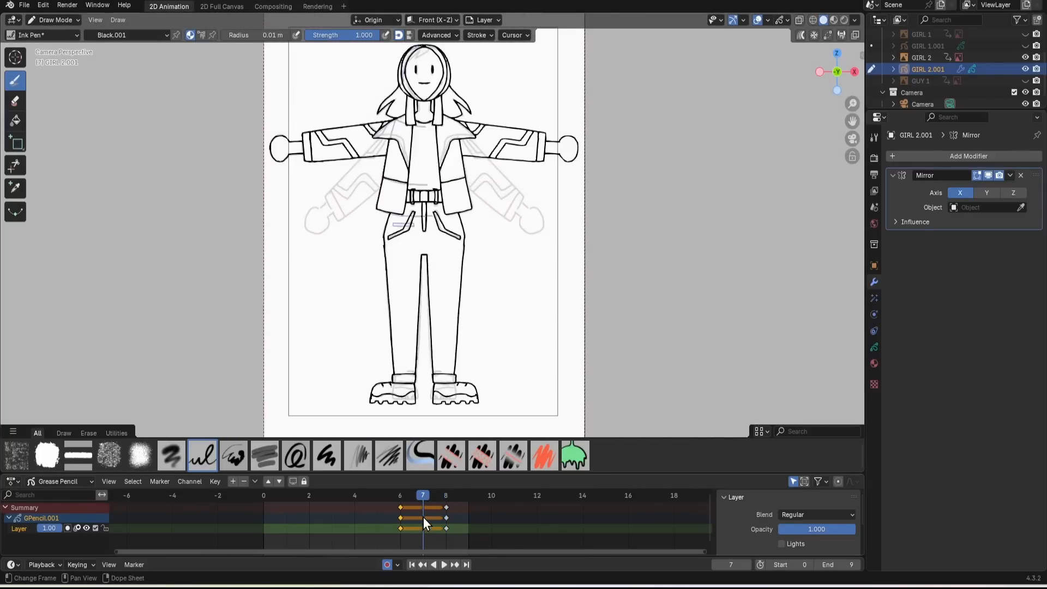
{"action": "key", "text": "i"}
{"action": "left_click", "coordinate": [428, 516]}
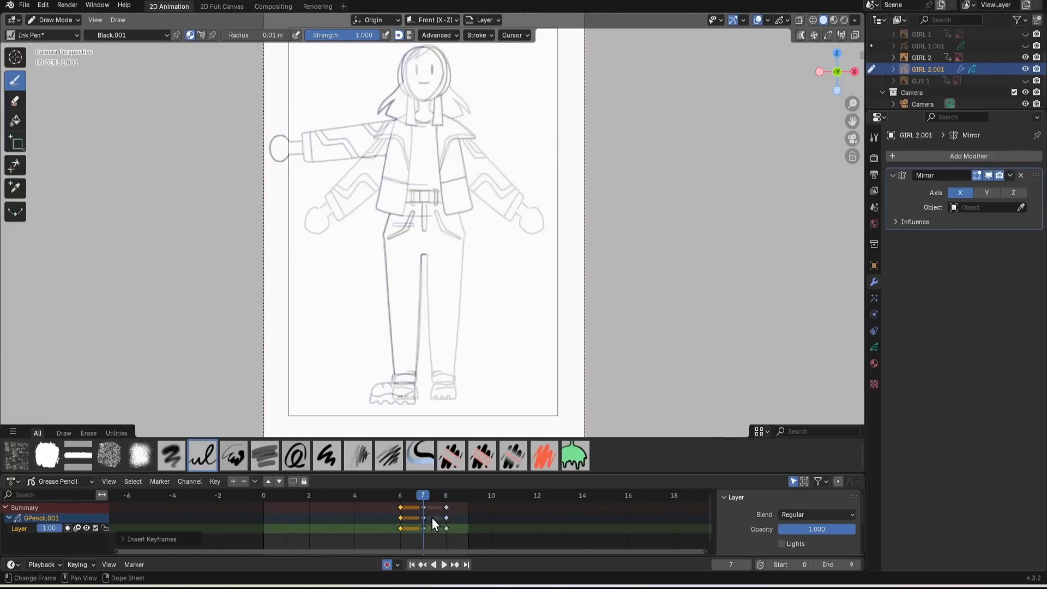
Apply the Mirror modifier to all keyframes
{"action": "left_click", "coordinate": [1010, 176]}
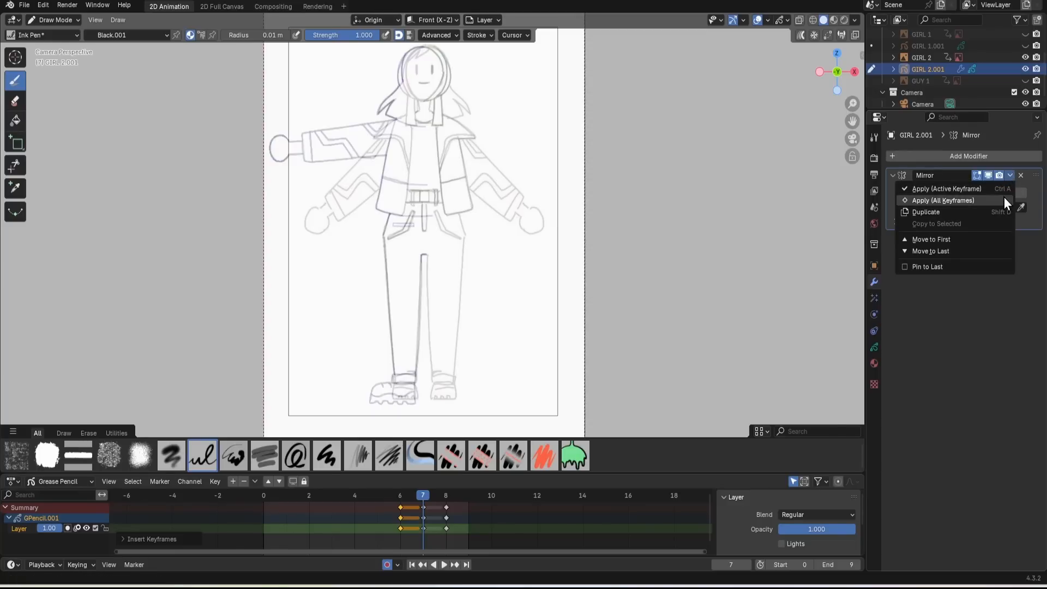
{"action": "left_click", "coordinate": [1004, 198]}
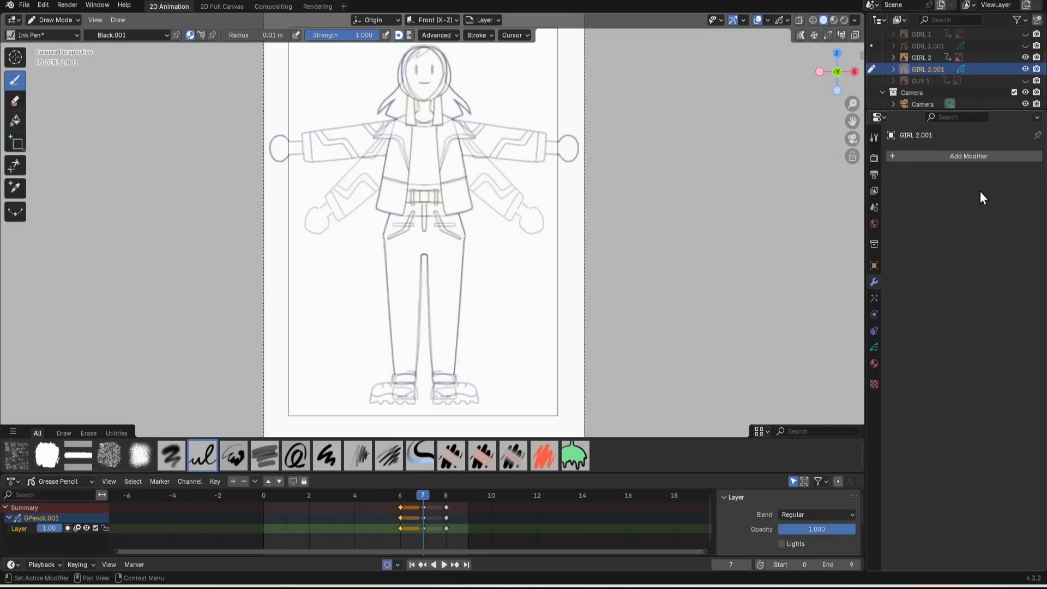
On frame 7, sketch the turned head's outline, face edge, hairline and front hair strand, using frame 6 as reference
{"action": "left_click_drag", "start_coordinate": [853, 103], "coordinate": [852, 77]}
{"action": "left_click_drag", "start_coordinate": [853, 122], "coordinate": [852, 164]}
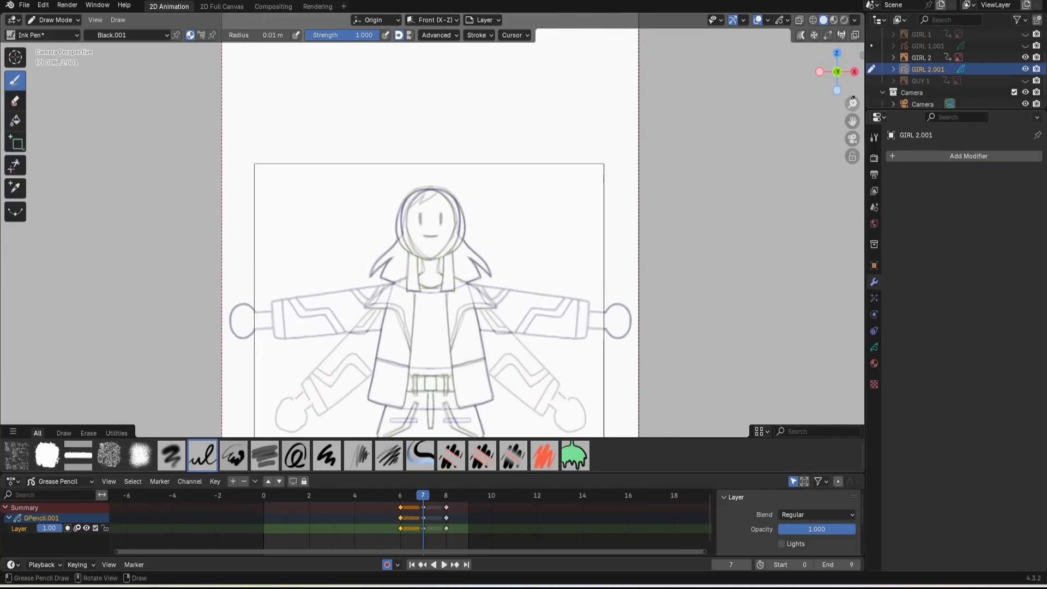
{"action": "left_click_drag", "start_coordinate": [852, 104], "coordinate": [986, 36]}
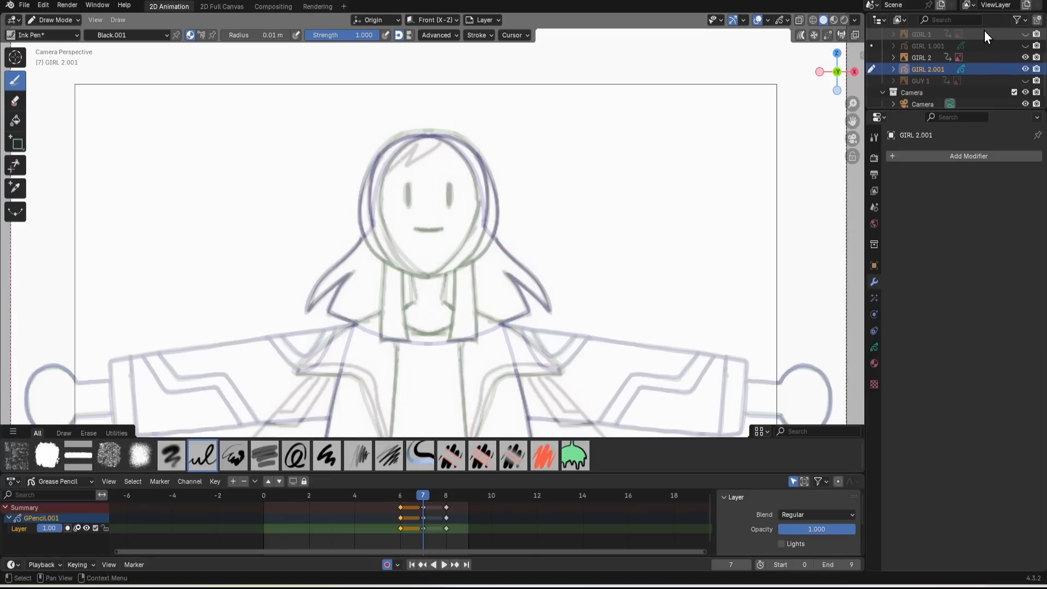
{"action": "left_click", "coordinate": [404, 496]}
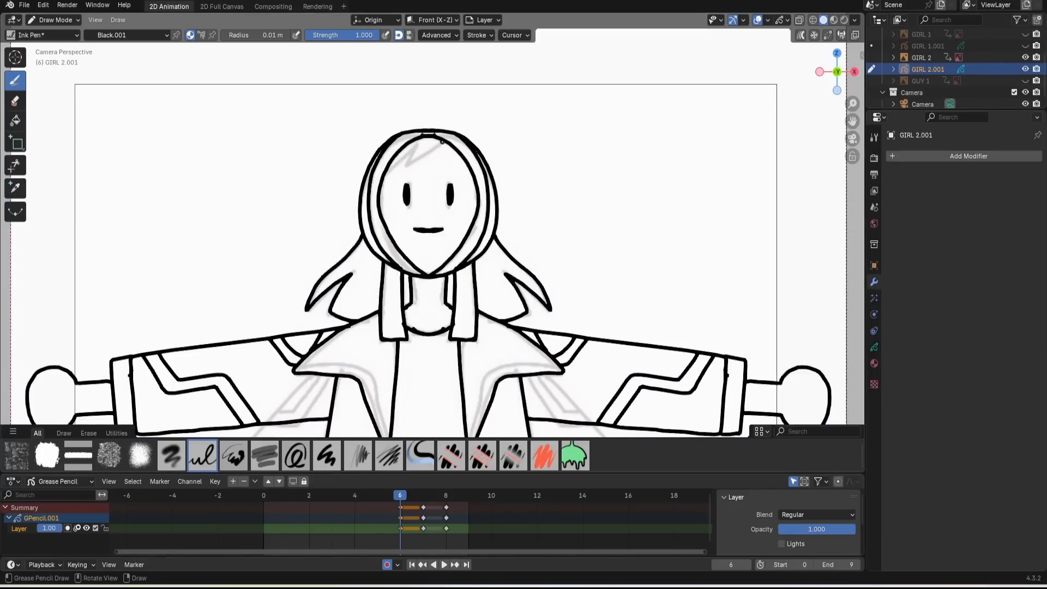
{"action": "mouse_move", "coordinate": [441, 141]}
{"action": "left_mouse_down"}
{"action": "mouse_move", "coordinate": [396, 165]}
{"action": "mouse_move", "coordinate": [426, 281]}
{"action": "left_mouse_up"}
{"action": "left_click", "coordinate": [417, 500]}
{"action": "left_click_drag", "start_coordinate": [464, 267], "coordinate": [437, 281]}
{"action": "left_click_drag", "start_coordinate": [417, 133], "coordinate": [374, 176]}
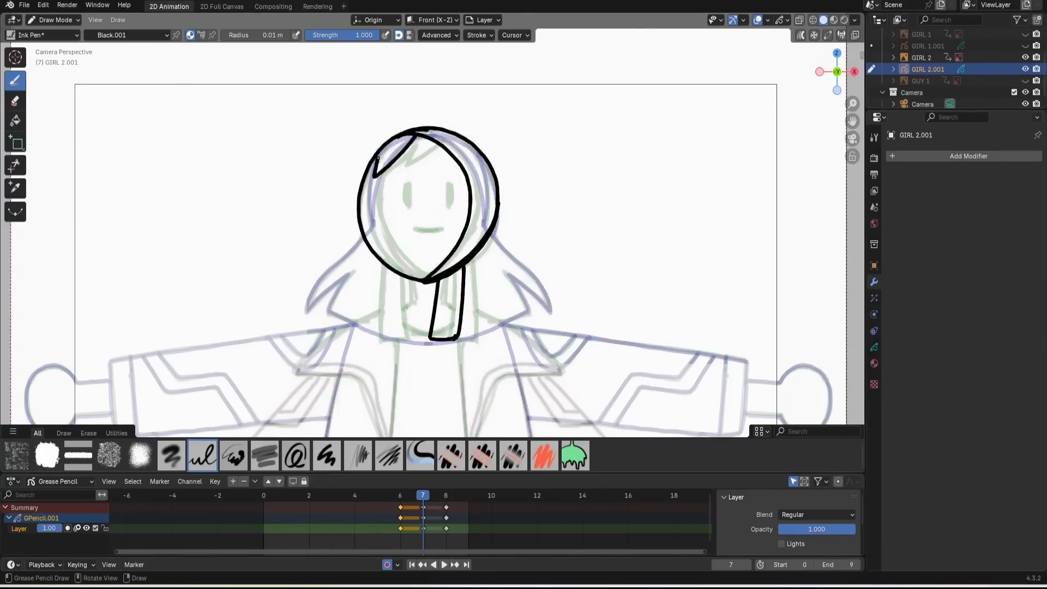
On Layer.001, draw the turned head's face outline, eye, mouth and hair bands over the faded sketch
{"action": "scroll", "coordinate": [426, 229], "scroll_direction": "down", "scroll_amount": 3}
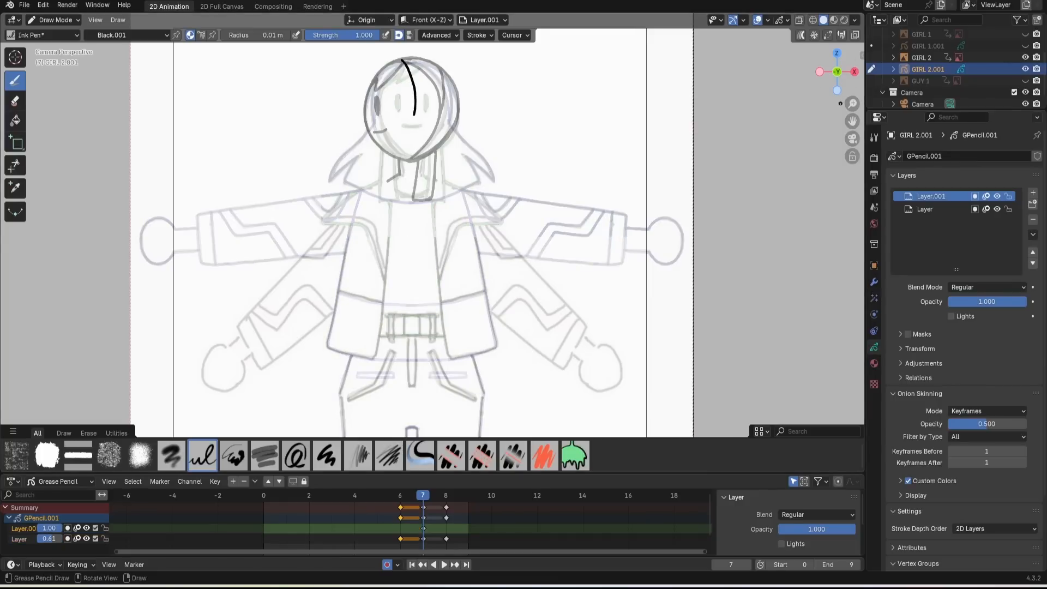
{"action": "scroll", "coordinate": [846, 102], "scroll_direction": "down", "scroll_amount": 2}
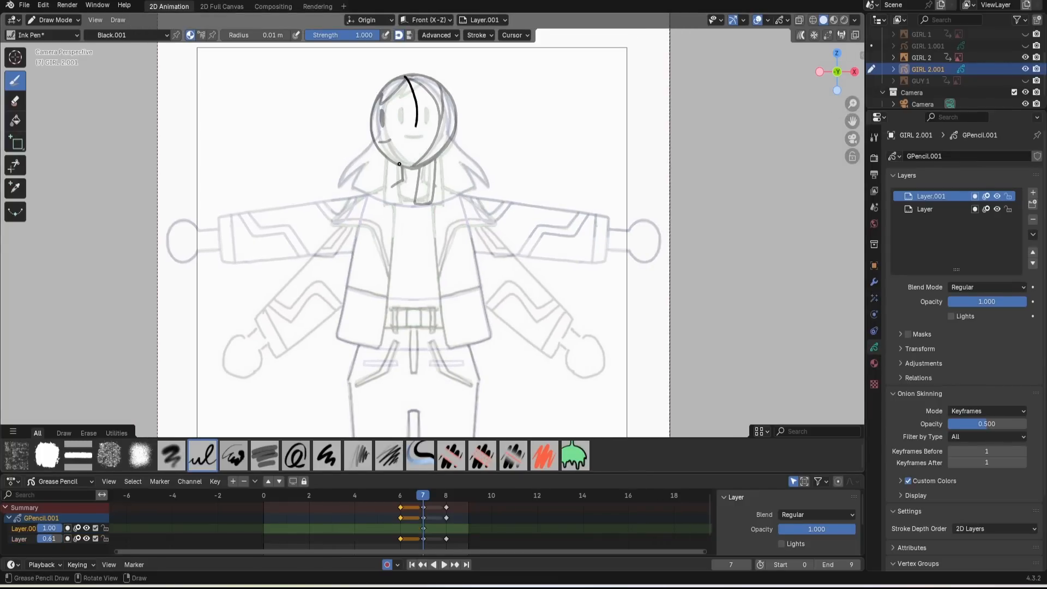
{"action": "left_click_drag", "start_coordinate": [398, 162], "coordinate": [418, 112]}
{"action": "mouse_move", "coordinate": [431, 79]}
{"action": "left_mouse_down"}
{"action": "mouse_move", "coordinate": [431, 112]}
{"action": "mouse_move", "coordinate": [400, 160]}
{"action": "left_mouse_up"}
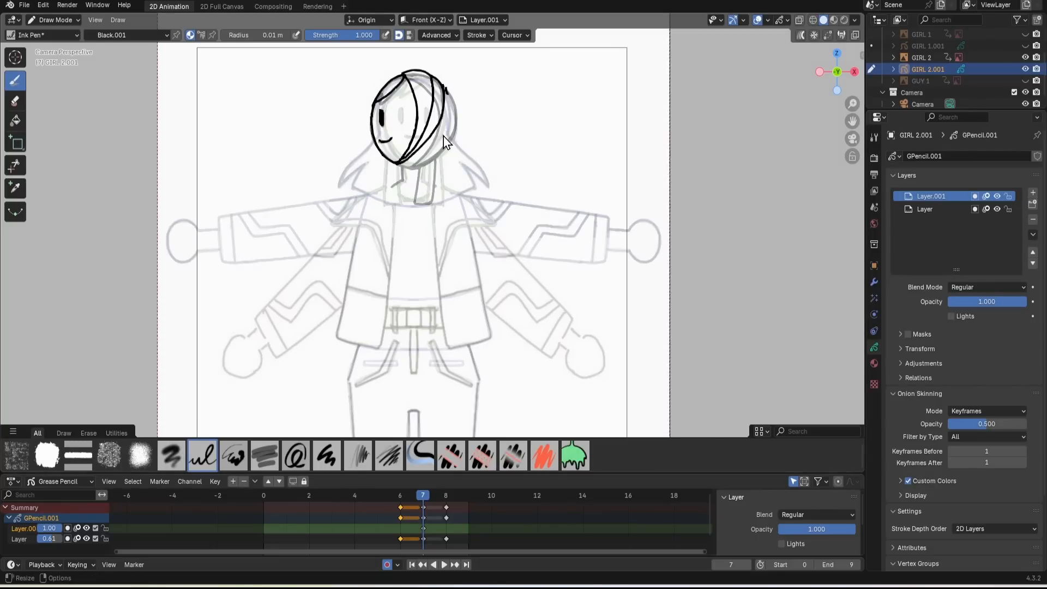
{"action": "left_click_drag", "start_coordinate": [433, 134], "coordinate": [408, 193]}
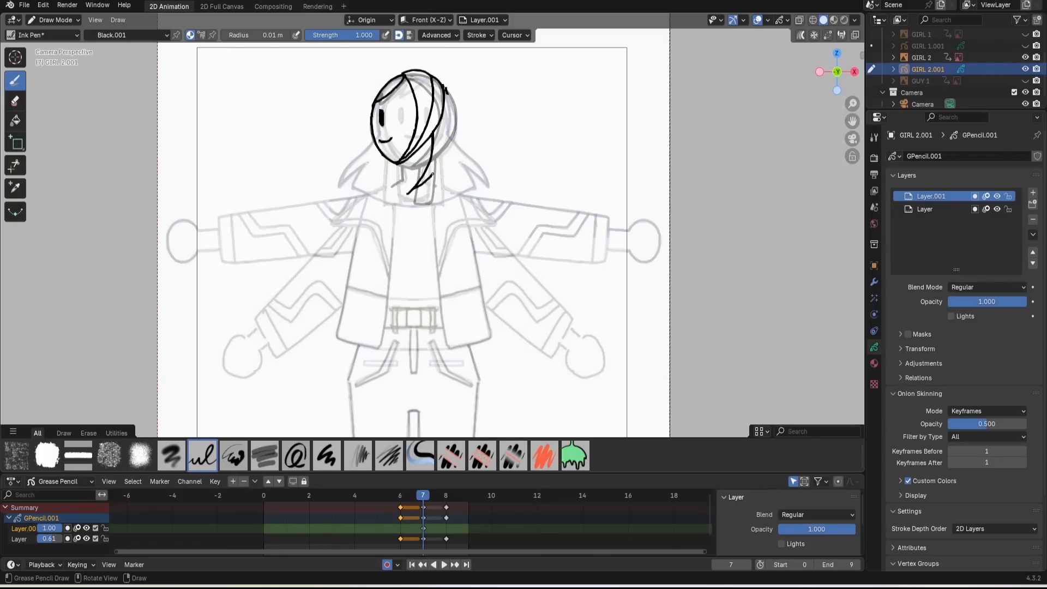
Draw the loose hair behind the head, the front hair strand and the neck on Layer.001
{"action": "mouse_move", "coordinate": [444, 150]}
{"action": "left_mouse_down"}
{"action": "mouse_move", "coordinate": [427, 189]}
{"action": "mouse_move", "coordinate": [484, 184]}
{"action": "left_mouse_up"}
{"action": "left_click_drag", "start_coordinate": [446, 87], "coordinate": [486, 183]}
{"action": "left_click_drag", "start_coordinate": [442, 197], "coordinate": [486, 182], "text": "ctrl"}
{"action": "left_click_drag", "start_coordinate": [409, 159], "coordinate": [403, 206]}
{"action": "left_click_drag", "start_coordinate": [403, 206], "coordinate": [428, 204]}
{"action": "left_click_drag", "start_coordinate": [427, 203], "coordinate": [429, 192]}
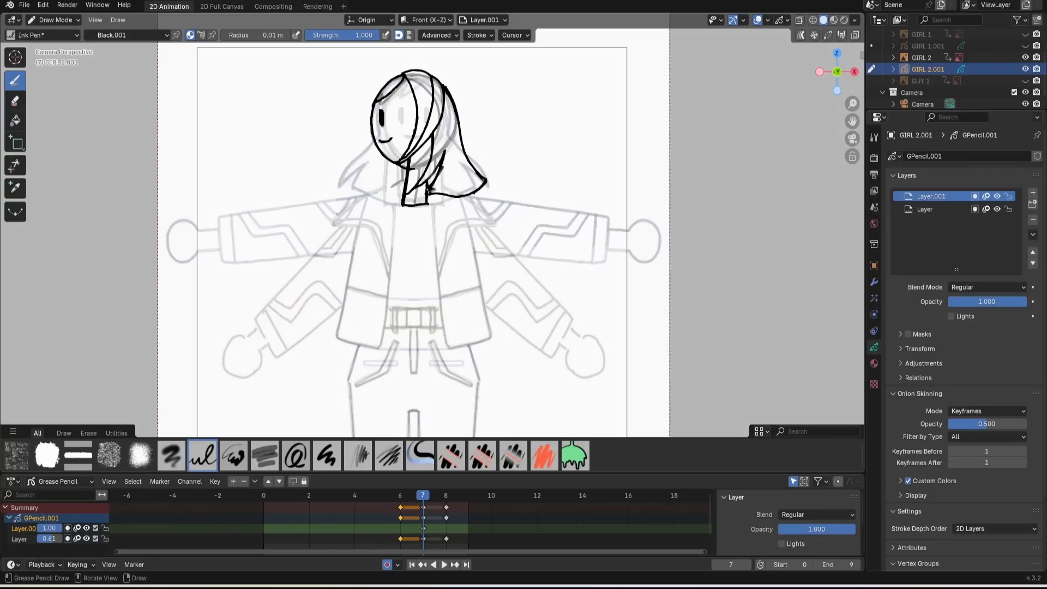
{"action": "mouse_move", "coordinate": [425, 143]}
{"action": "left_mouse_down"}
{"action": "mouse_move", "coordinate": [428, 171]}
{"action": "mouse_move", "coordinate": [388, 195]}
{"action": "left_mouse_up"}
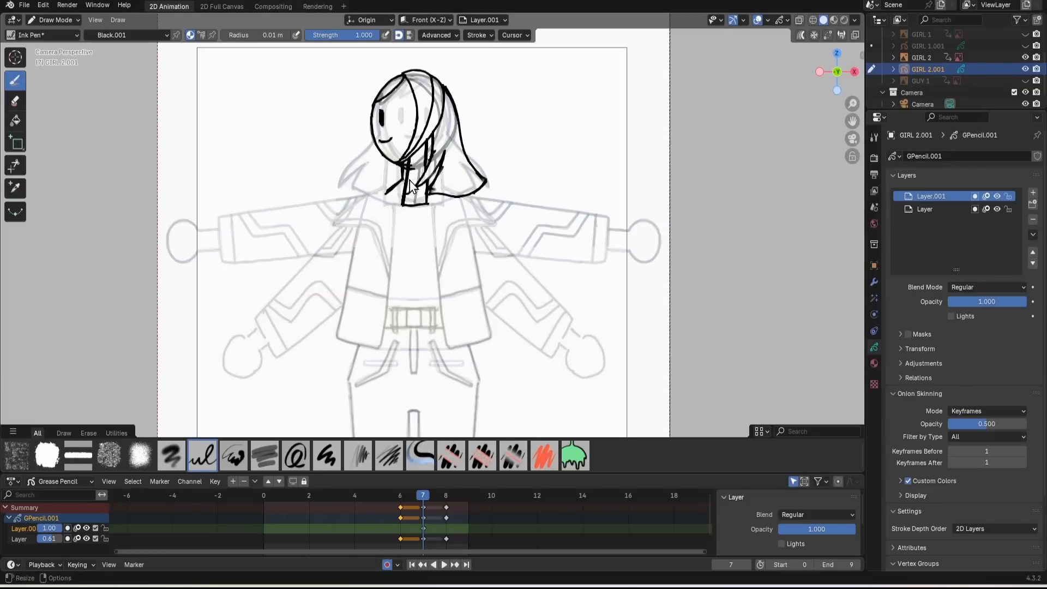
Draw the side-view jacket's front, back and bottom edges, with a rectangular sleeve on the upper body
{"action": "mouse_move", "coordinate": [387, 186]}
{"action": "left_mouse_down"}
{"action": "mouse_move", "coordinate": [358, 332]}
{"action": "mouse_move", "coordinate": [420, 351]}
{"action": "left_mouse_up"}
{"action": "left_click_drag", "start_coordinate": [449, 193], "coordinate": [477, 311]}
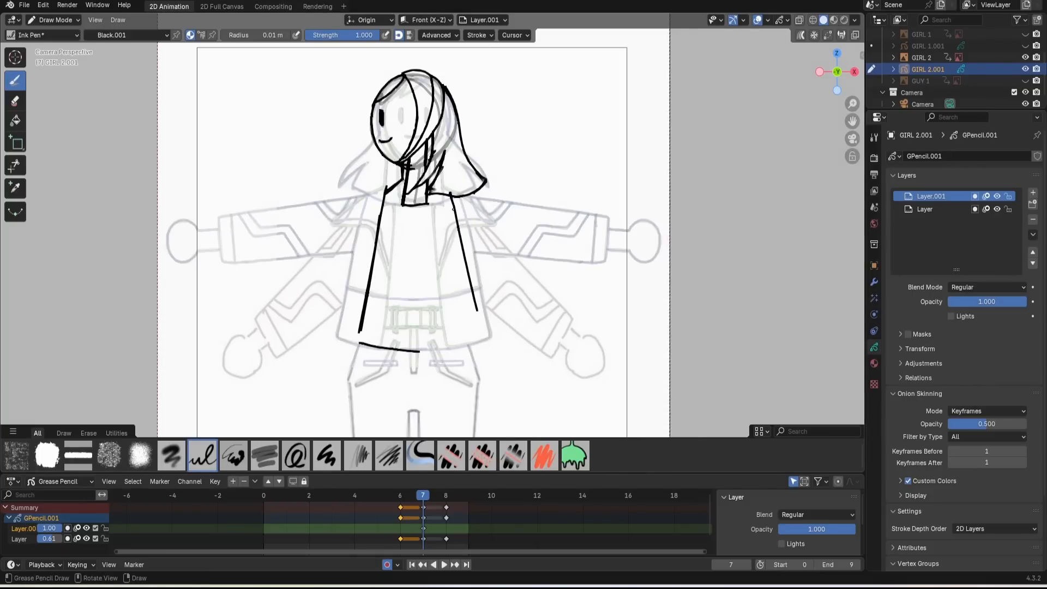
{"action": "left_click_drag", "start_coordinate": [452, 202], "coordinate": [475, 341]}
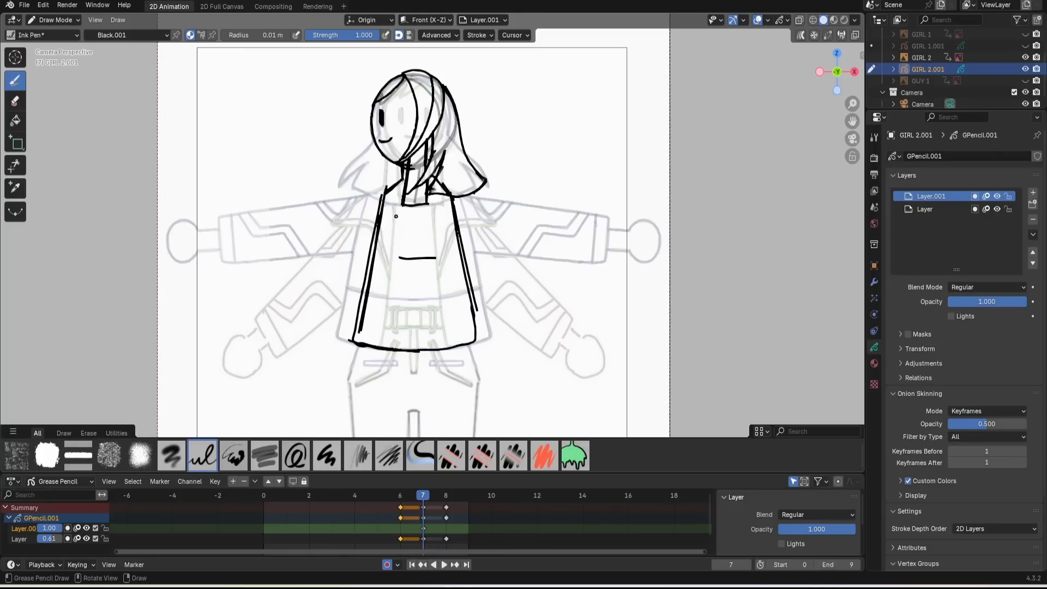
{"action": "mouse_move", "coordinate": [396, 216]}
{"action": "left_mouse_down"}
{"action": "mouse_move", "coordinate": [395, 256]}
{"action": "mouse_move", "coordinate": [427, 206]}
{"action": "mouse_move", "coordinate": [426, 190]}
{"action": "mouse_move", "coordinate": [439, 258]}
{"action": "left_mouse_up"}
{"action": "left_click_drag", "start_coordinate": [401, 194], "coordinate": [395, 250]}
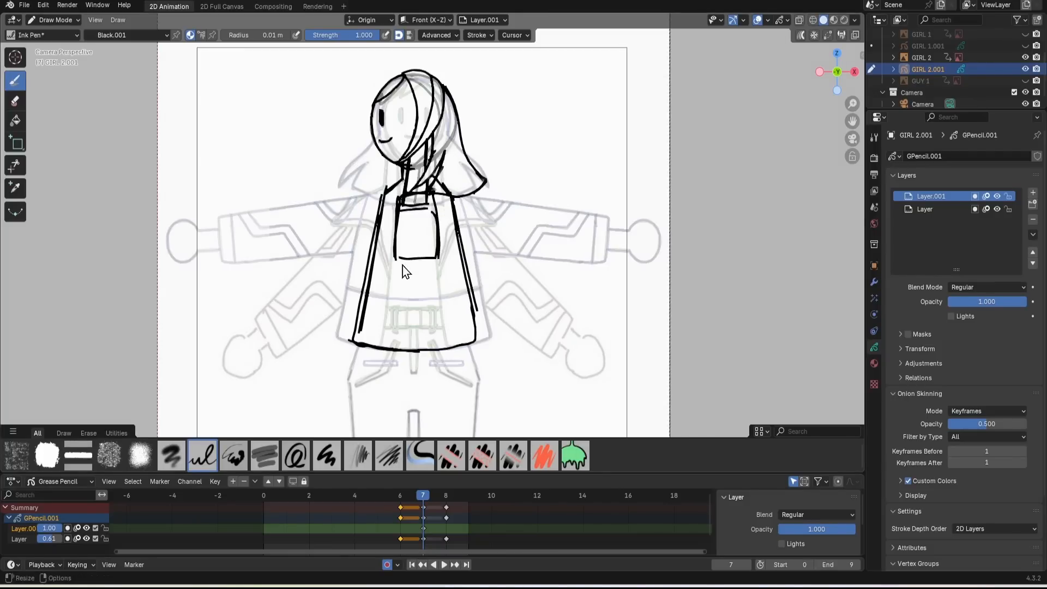
Add collar strokes around the neck and a seam line across the lower part of the side-view jacket
{"action": "left_click_drag", "start_coordinate": [408, 152], "coordinate": [387, 202]}
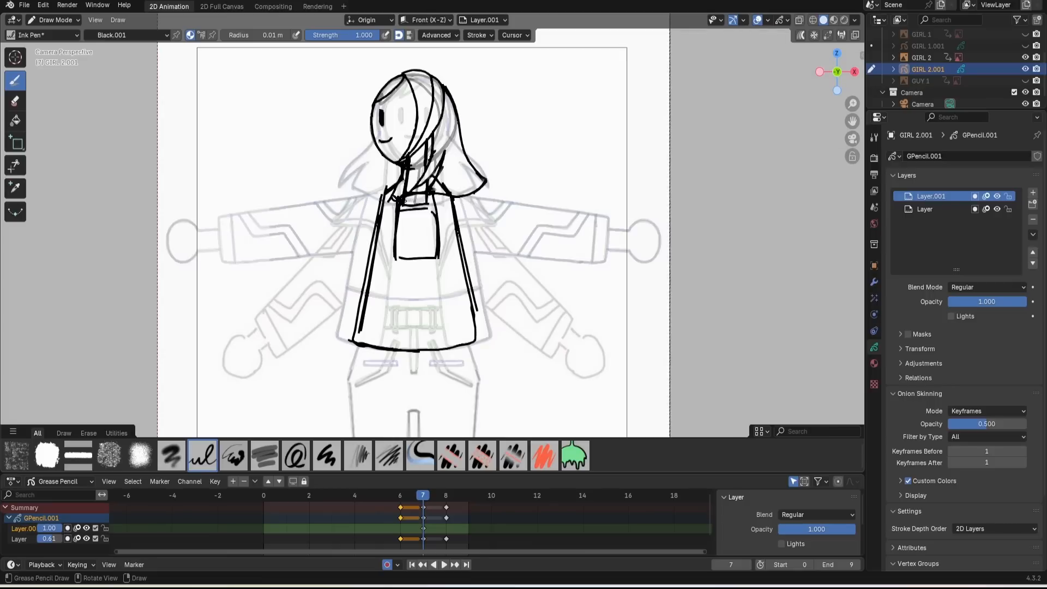
{"action": "left_click_drag", "start_coordinate": [431, 171], "coordinate": [418, 185]}
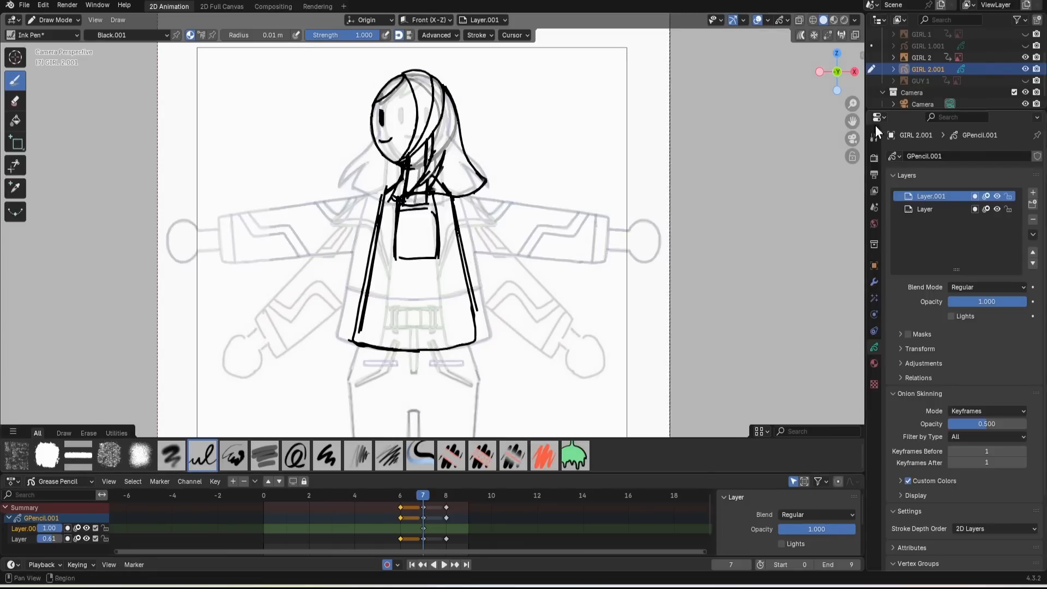
{"action": "left_click_drag", "start_coordinate": [852, 120], "coordinate": [861, 28]}
{"action": "mouse_move", "coordinate": [378, 200]}
{"action": "left_mouse_down"}
{"action": "mouse_move", "coordinate": [476, 194]}
{"action": "mouse_move", "coordinate": [433, 201]}
{"action": "left_mouse_up"}
Draw the side-view trouser leg with its front and back edges, pockets and ankle cuff
{"action": "scroll", "coordinate": [354, 195], "scroll_direction": "down", "scroll_amount": 1}
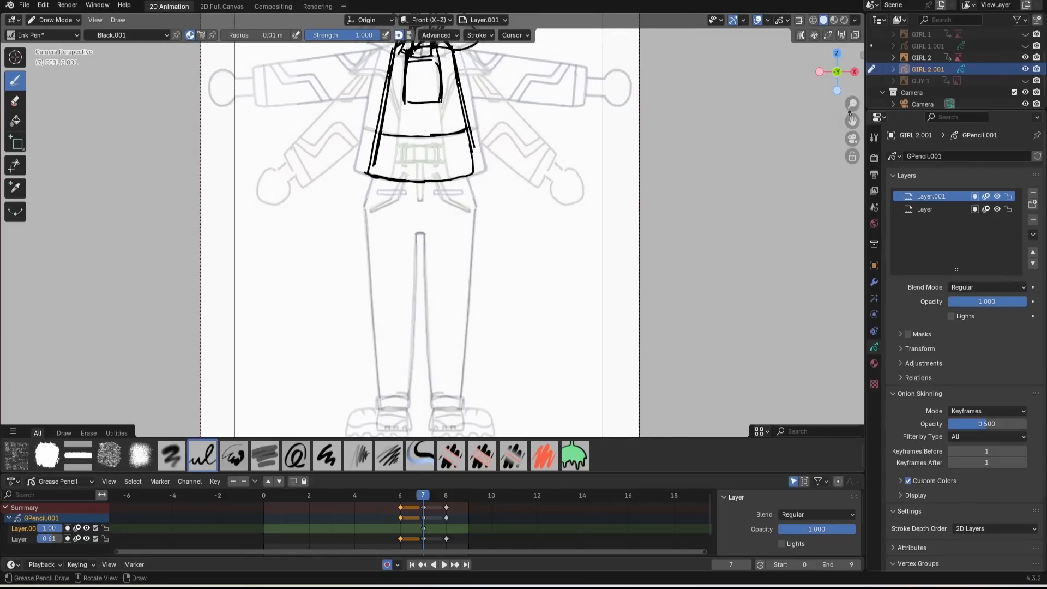
{"action": "left_click_drag", "start_coordinate": [853, 120], "coordinate": [854, 75]}
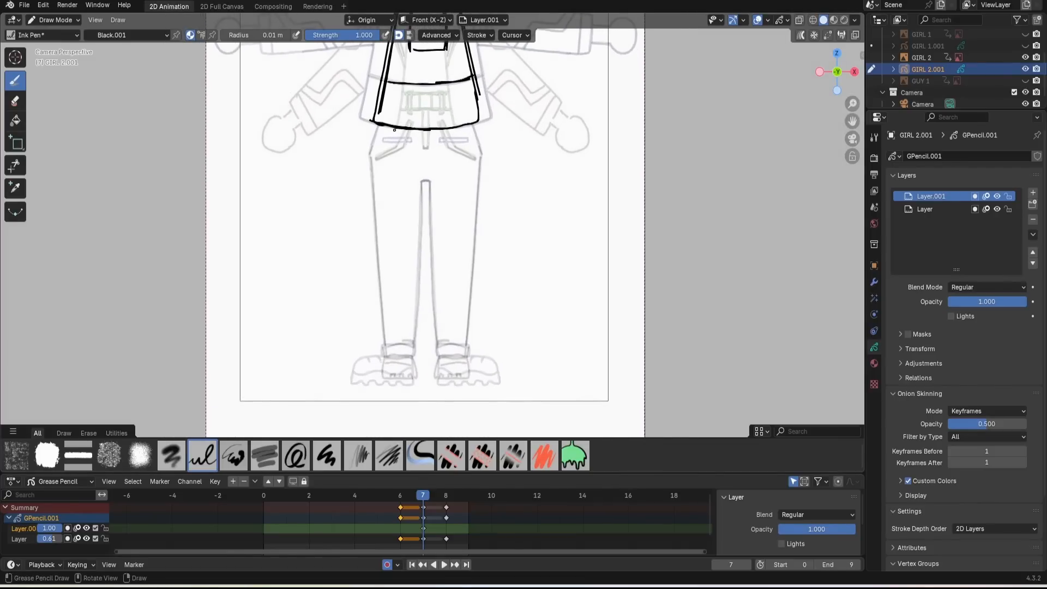
{"action": "mouse_move", "coordinate": [396, 129]}
{"action": "left_mouse_down"}
{"action": "mouse_move", "coordinate": [393, 175]}
{"action": "mouse_move", "coordinate": [447, 358]}
{"action": "mouse_move", "coordinate": [408, 342]}
{"action": "left_mouse_up"}
{"action": "mouse_move", "coordinate": [455, 127]}
{"action": "left_mouse_down"}
{"action": "mouse_move", "coordinate": [463, 151]}
{"action": "mouse_move", "coordinate": [447, 345]}
{"action": "mouse_move", "coordinate": [461, 143]}
{"action": "left_mouse_up"}
{"action": "left_click_drag", "start_coordinate": [395, 141], "coordinate": [414, 156]}
In Edit Mode, move the shoe strokes sideways to sit under the ankle cuff, and return to Draw Mode
{"action": "left_click_drag", "start_coordinate": [853, 104], "coordinate": [869, 74]}
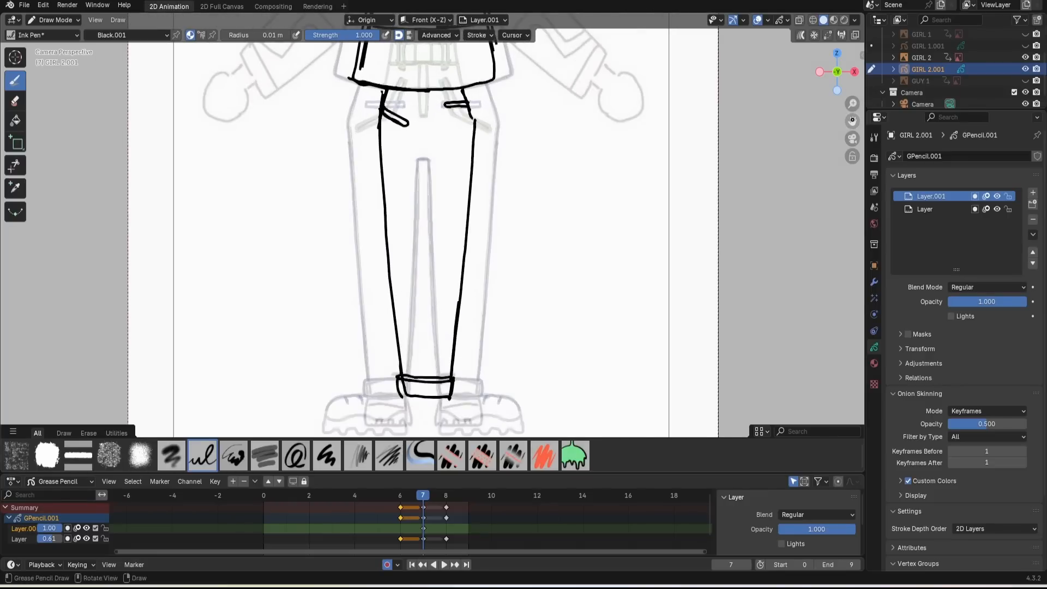
{"action": "left_click_drag", "start_coordinate": [851, 123], "coordinate": [867, 16]}
{"action": "scroll", "coordinate": [385, 333], "scroll_direction": "up", "scroll_amount": 2}
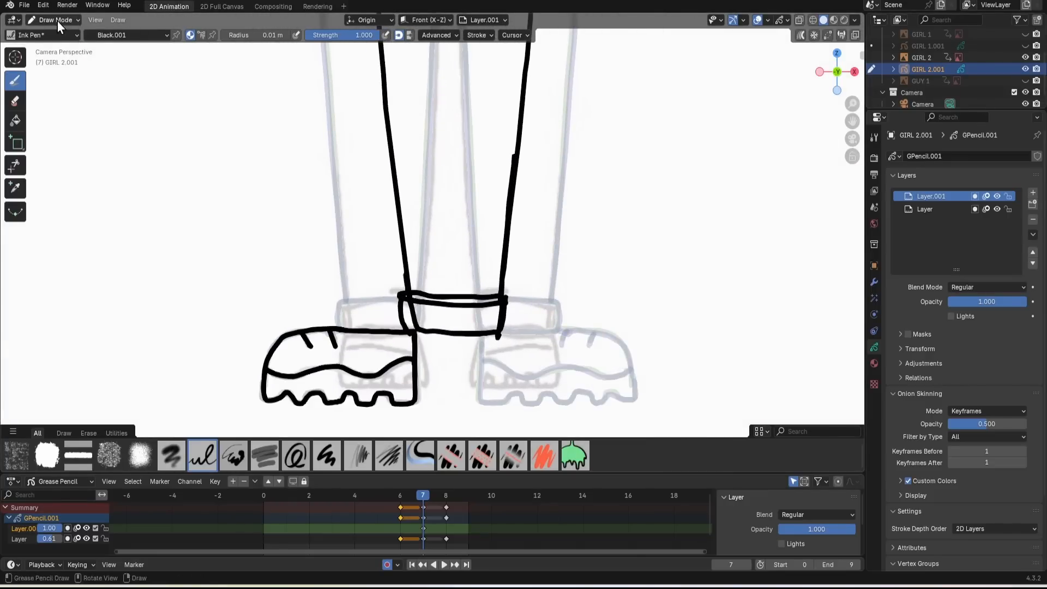
{"action": "left_click", "coordinate": [63, 22]}
{"action": "left_click", "coordinate": [63, 43]}
{"action": "mouse_move", "coordinate": [222, 299]}
{"action": "left_mouse_down"}
{"action": "mouse_move", "coordinate": [414, 420]}
{"action": "mouse_move", "coordinate": [396, 432]}
{"action": "left_mouse_up"}
{"action": "key", "text": "g"}
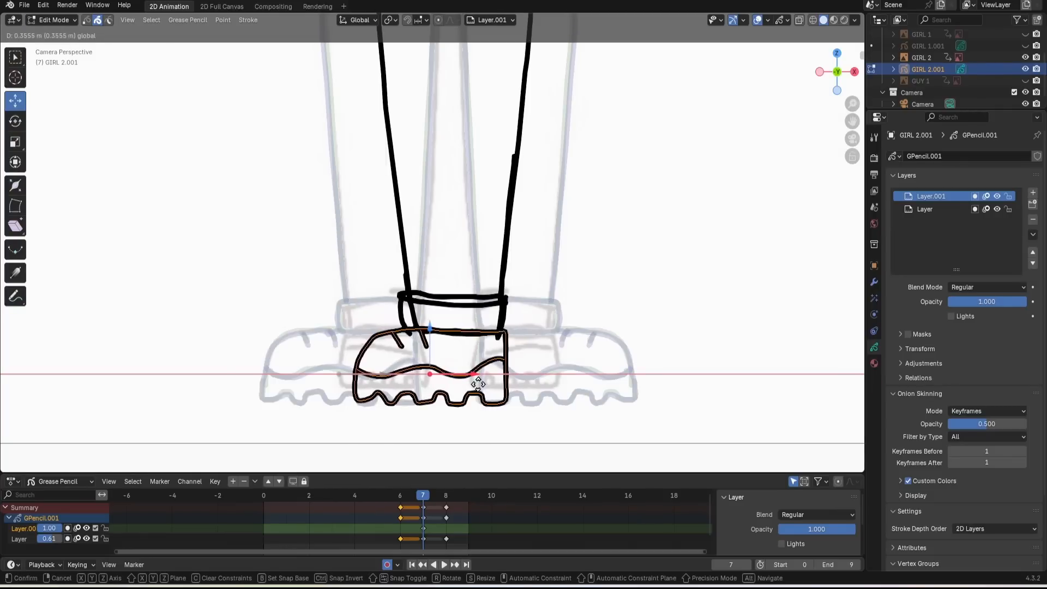
{"action": "left_click", "coordinate": [483, 431]}
{"action": "key", "text": "Tab"}
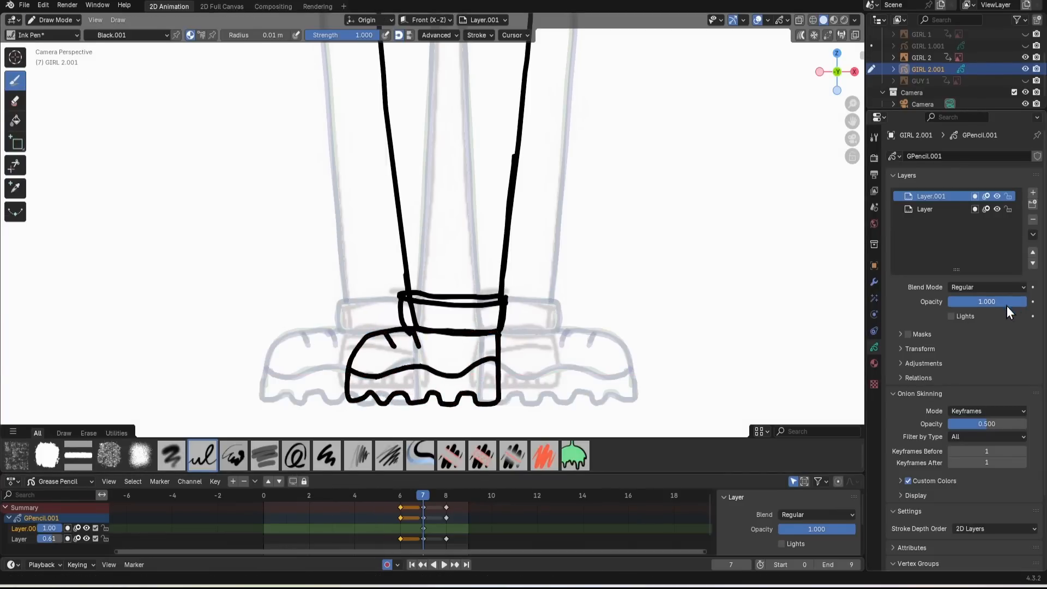
Lower Layer.001's opacity to 0.27, select Layer for inking, turn off both layers' onion skinning, and hide the GIRL 2 reference
{"action": "mouse_move", "coordinate": [1007, 304]}
{"action": "left_mouse_down"}
{"action": "mouse_move", "coordinate": [938, 319]}
{"action": "mouse_move", "coordinate": [1028, 301]}
{"action": "left_mouse_up"}
{"action": "left_click", "coordinate": [934, 208]}
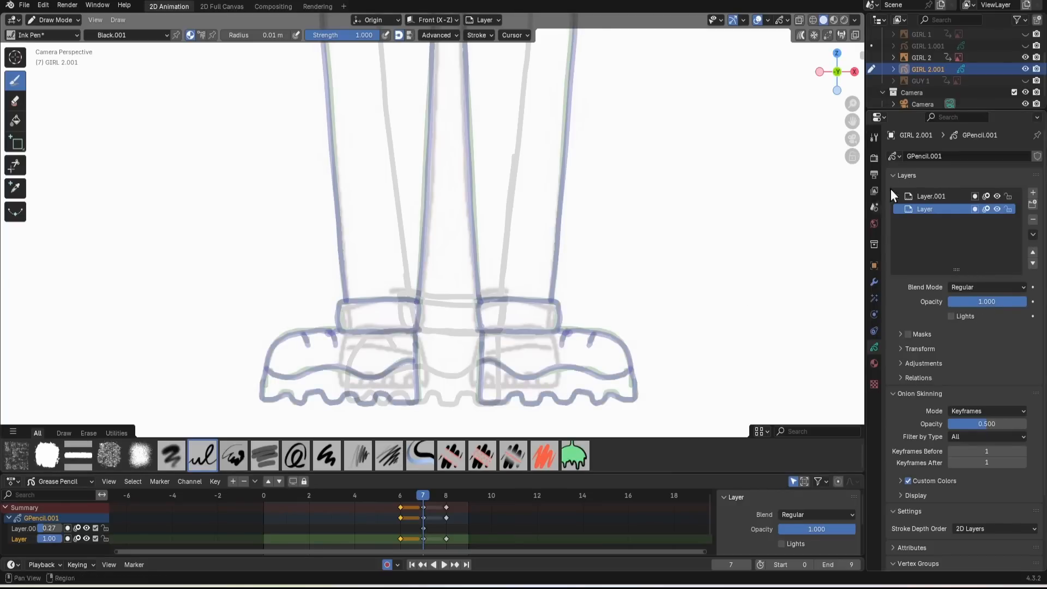
{"action": "left_click", "coordinate": [76, 539]}
{"action": "left_click", "coordinate": [77, 528]}
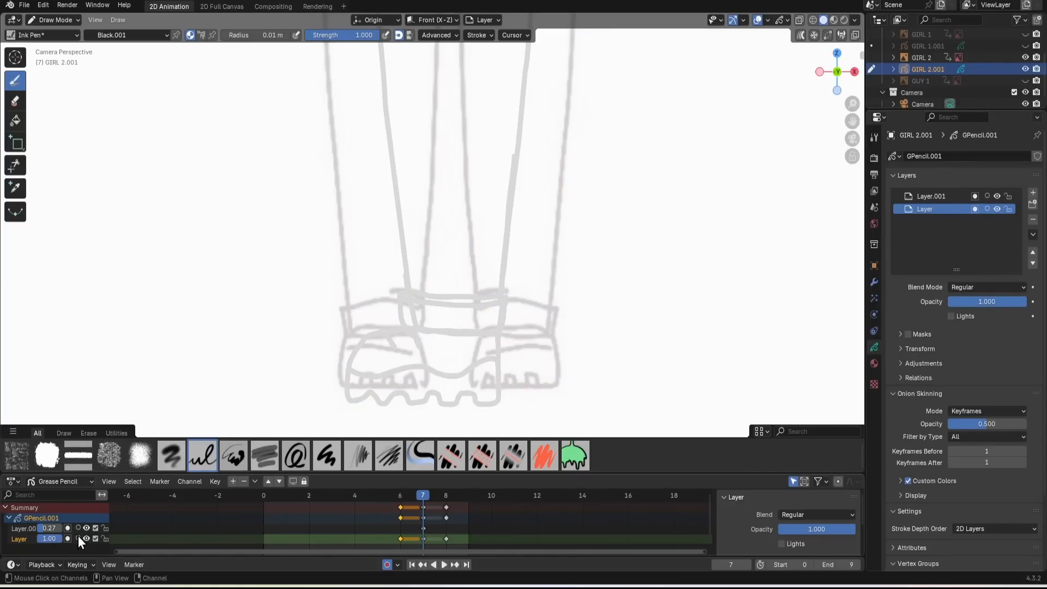
{"action": "left_click", "coordinate": [1025, 57]}
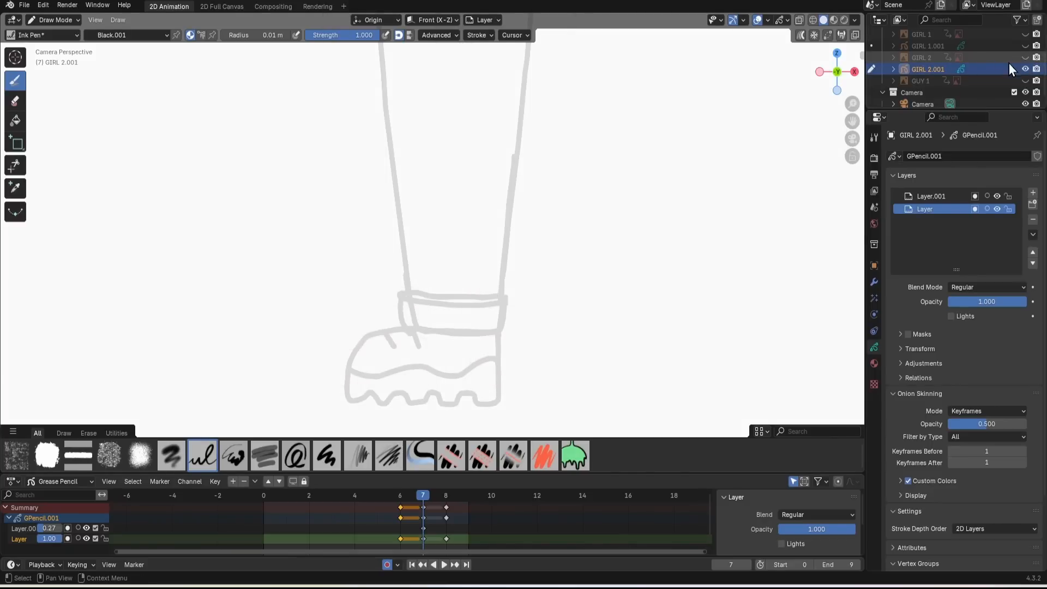
Ink the side-view ankle cuff and shoe over the faded sketch, including the wavy sole line and lace marks
{"action": "mouse_move", "coordinate": [428, 292]}
{"action": "left_mouse_down"}
{"action": "mouse_move", "coordinate": [414, 293]}
{"action": "mouse_move", "coordinate": [402, 321]}
{"action": "mouse_move", "coordinate": [498, 329]}
{"action": "mouse_move", "coordinate": [402, 294]}
{"action": "left_mouse_up"}
{"action": "mouse_move", "coordinate": [413, 328]}
{"action": "left_mouse_down"}
{"action": "mouse_move", "coordinate": [365, 400]}
{"action": "mouse_move", "coordinate": [422, 403]}
{"action": "mouse_move", "coordinate": [434, 391]}
{"action": "mouse_move", "coordinate": [449, 404]}
{"action": "mouse_move", "coordinate": [461, 392]}
{"action": "mouse_move", "coordinate": [496, 403]}
{"action": "mouse_move", "coordinate": [499, 329]}
{"action": "left_mouse_up"}
{"action": "mouse_move", "coordinate": [495, 357]}
{"action": "left_mouse_down"}
{"action": "mouse_move", "coordinate": [458, 375]}
{"action": "mouse_move", "coordinate": [426, 365]}
{"action": "mouse_move", "coordinate": [359, 371]}
{"action": "left_mouse_up"}
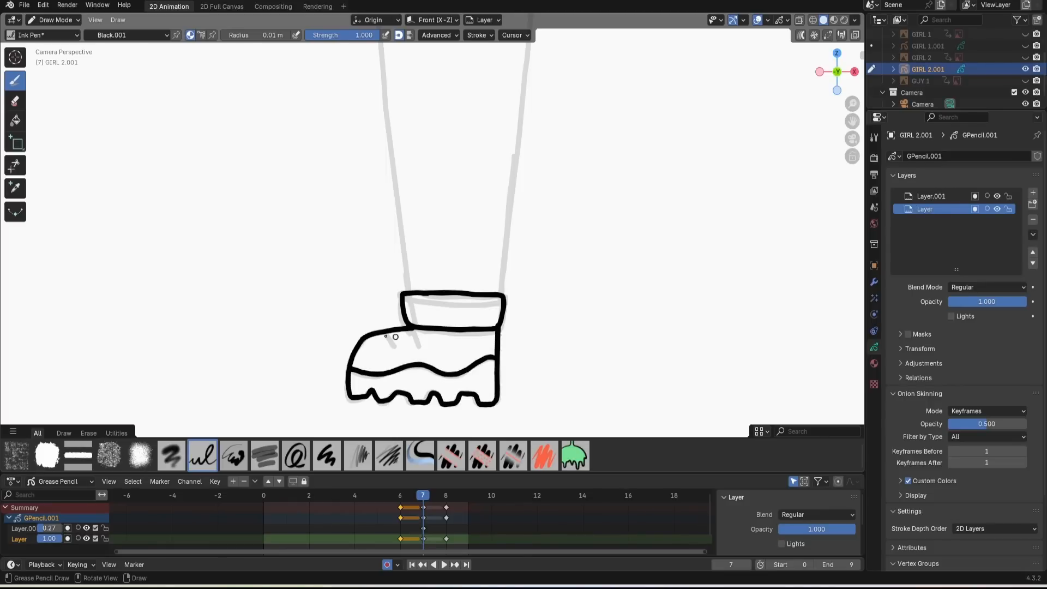
{"action": "left_click_drag", "start_coordinate": [385, 335], "coordinate": [402, 350]}
Ink the front and back edges of the side-view trouser leg and both pocket openings near the waist
{"action": "left_click_drag", "start_coordinate": [853, 104], "coordinate": [853, 152]}
{"action": "left_click_drag", "start_coordinate": [401, 101], "coordinate": [414, 360]}
{"action": "left_click_drag", "start_coordinate": [476, 99], "coordinate": [461, 361]}
{"action": "mouse_move", "coordinate": [398, 120]}
{"action": "left_mouse_down"}
{"action": "mouse_move", "coordinate": [407, 128]}
{"action": "mouse_move", "coordinate": [400, 121]}
{"action": "left_mouse_up"}
{"action": "left_click_drag", "start_coordinate": [480, 111], "coordinate": [464, 113]}
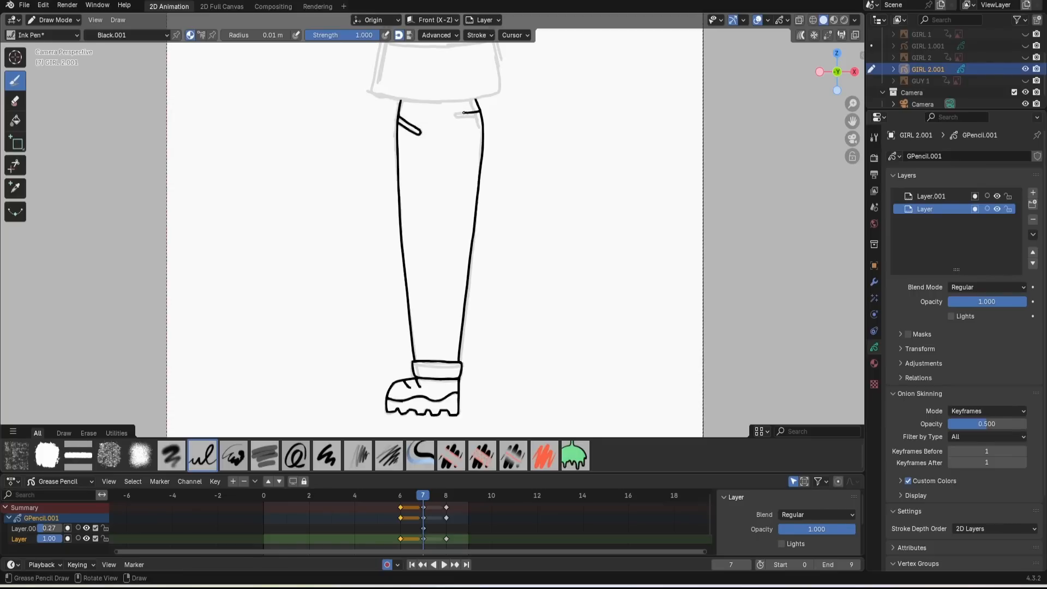
Ink the side-view head with its face outline, eye, mouth, hair strands and the flared hair at the back
{"action": "middle_click_drag", "start_coordinate": [463, 114], "coordinate": [455, 395], "text": "shift"}
{"action": "mouse_move", "coordinate": [417, 94]}
{"action": "left_mouse_down"}
{"action": "mouse_move", "coordinate": [426, 191]}
{"action": "mouse_move", "coordinate": [441, 165]}
{"action": "mouse_move", "coordinate": [428, 206]}
{"action": "mouse_move", "coordinate": [433, 213]}
{"action": "mouse_move", "coordinate": [456, 191]}
{"action": "mouse_move", "coordinate": [504, 207]}
{"action": "left_mouse_up"}
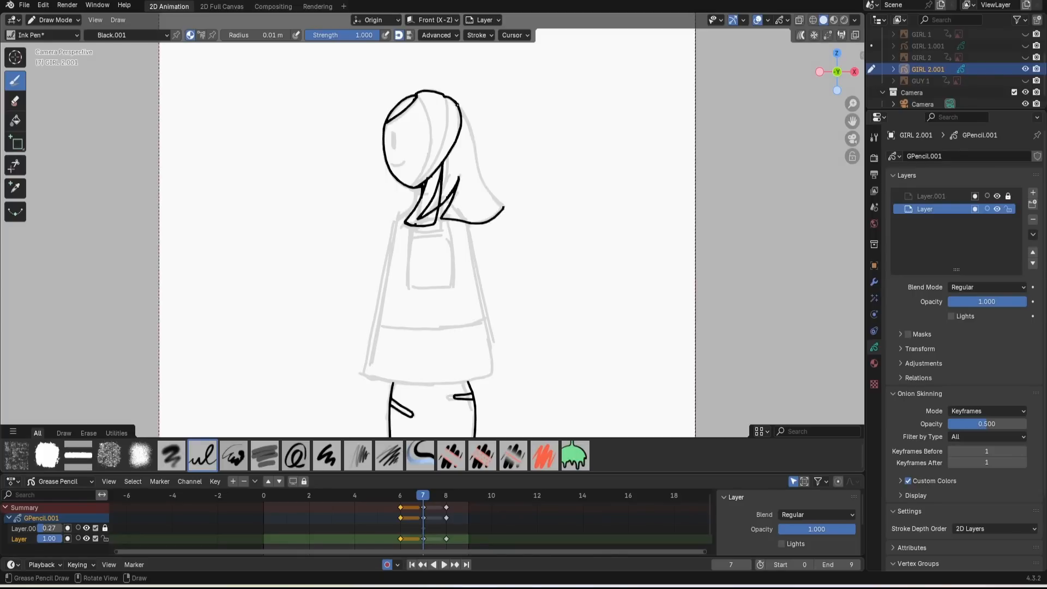
{"action": "left_click_drag", "start_coordinate": [457, 104], "coordinate": [482, 184]}
{"action": "left_click_drag", "start_coordinate": [446, 99], "coordinate": [416, 186]}
{"action": "left_click_drag", "start_coordinate": [419, 97], "coordinate": [427, 168]}
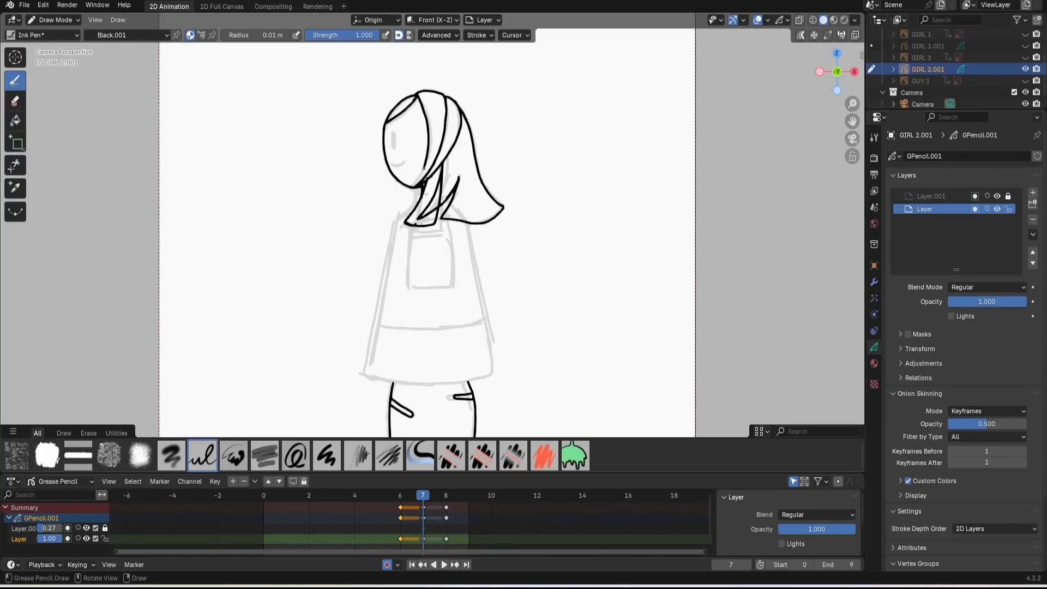
{"action": "left_click_drag", "start_coordinate": [428, 168], "coordinate": [416, 186]}
Ink the side-view jacket's collar, front and back edges and hem, with the rectangular sleeve and the lower seam
{"action": "left_click_drag", "start_coordinate": [394, 132], "coordinate": [375, 230]}
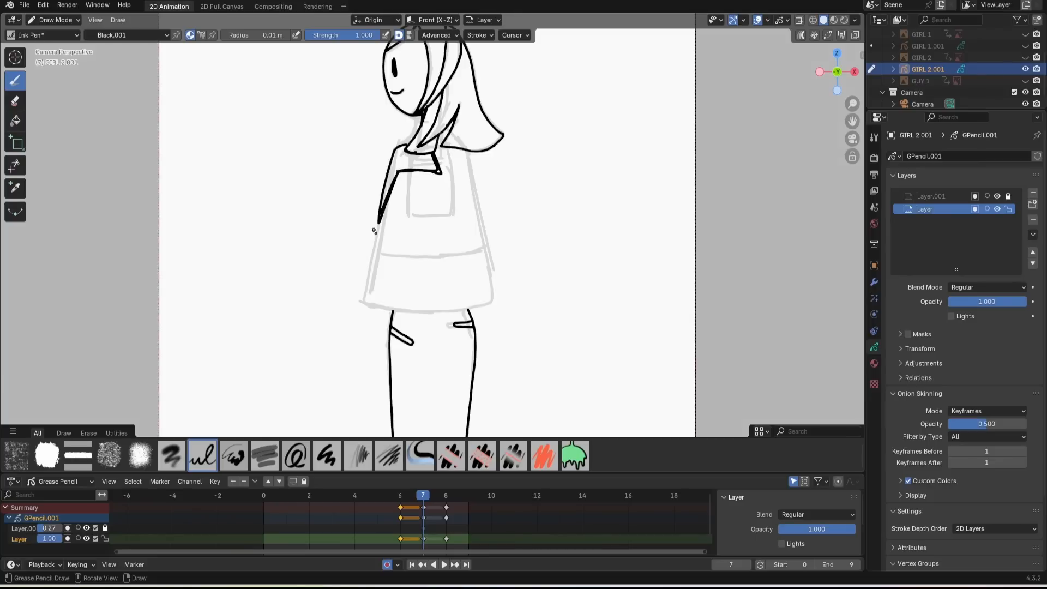
{"action": "left_click_drag", "start_coordinate": [396, 149], "coordinate": [413, 136]}
{"action": "mouse_move", "coordinate": [467, 151]}
{"action": "left_mouse_down"}
{"action": "mouse_move", "coordinate": [492, 302]}
{"action": "mouse_move", "coordinate": [366, 301]}
{"action": "left_mouse_up"}
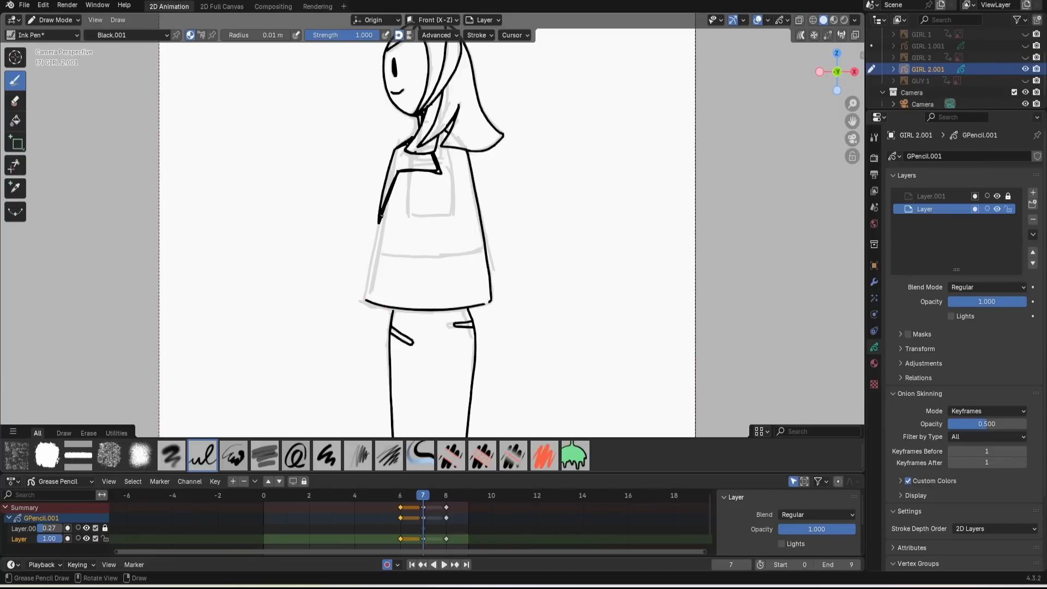
{"action": "left_click_drag", "start_coordinate": [381, 217], "coordinate": [367, 300]}
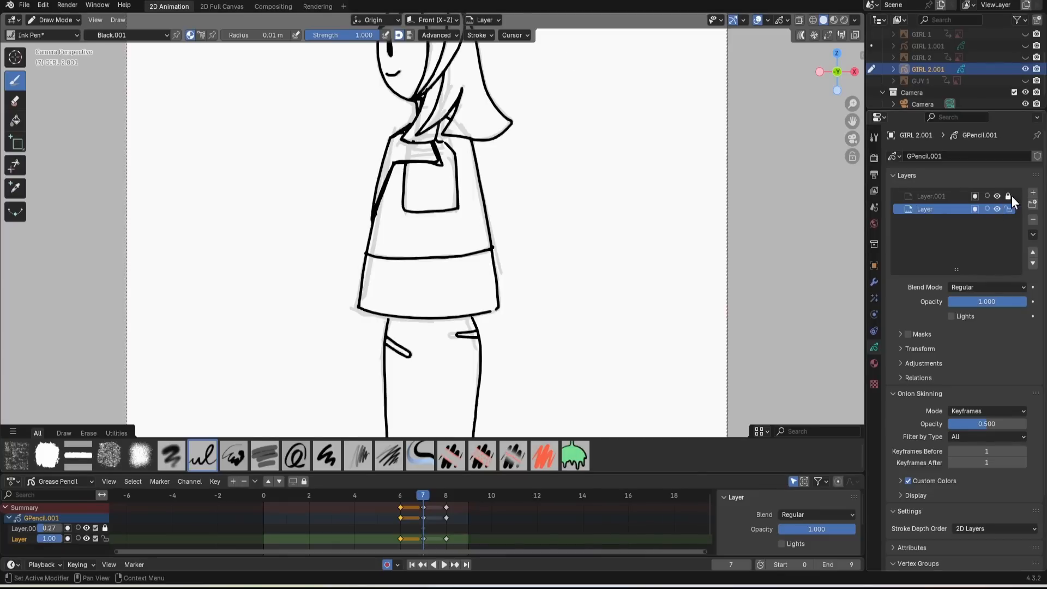
Delete the rough sketch layer Layer.001 and switch to the Eraser Hard brush on frame 7
{"action": "left_click_drag", "start_coordinate": [853, 104], "coordinate": [842, 199]}
{"action": "left_click_drag", "start_coordinate": [853, 121], "coordinate": [857, 68]}
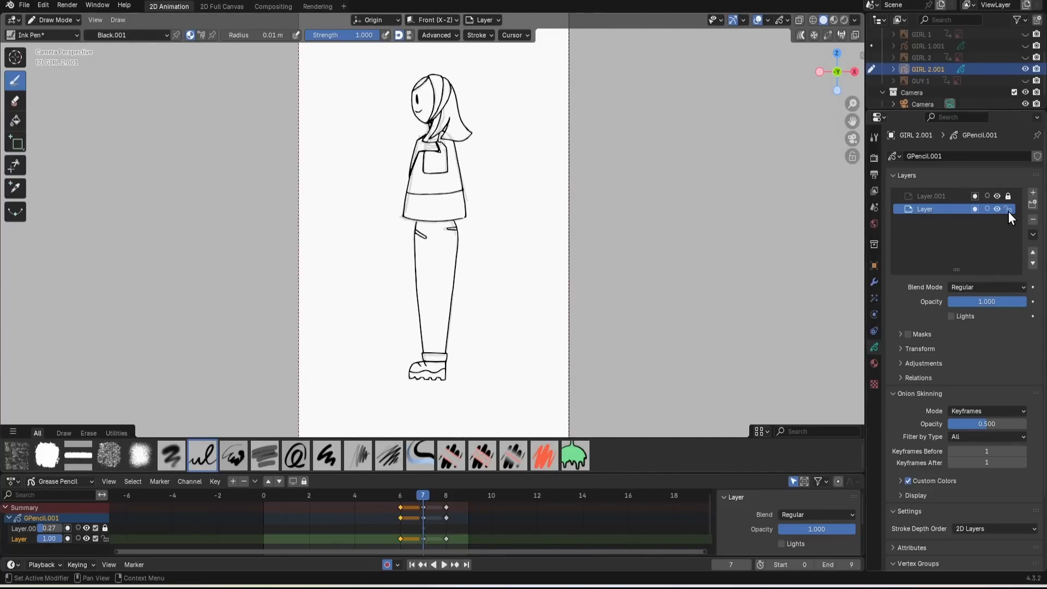
{"action": "left_click", "coordinate": [947, 198]}
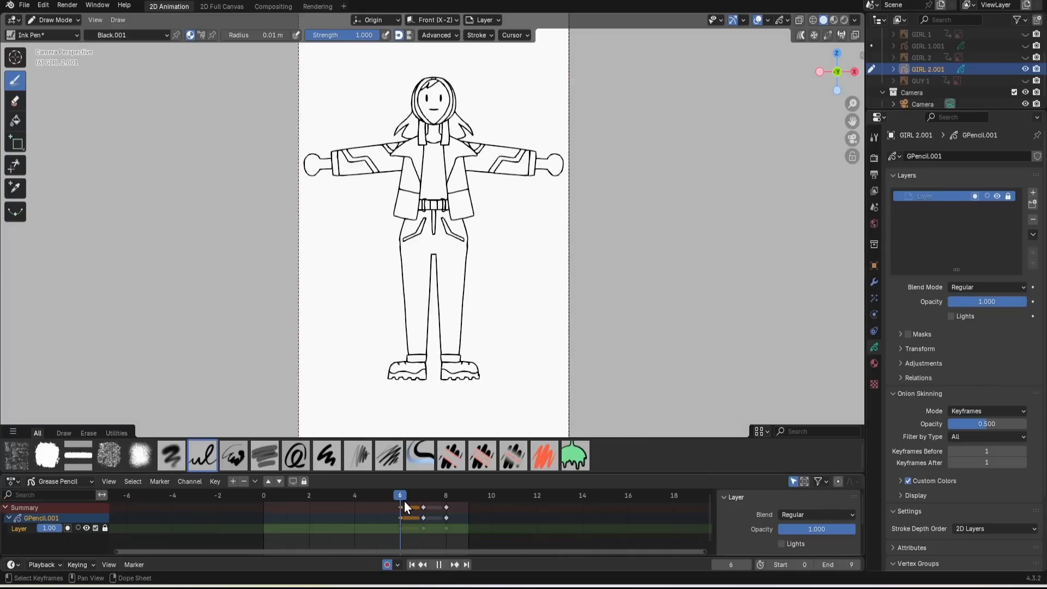
{"action": "mouse_move", "coordinate": [404, 501]}
{"action": "left_mouse_down"}
{"action": "mouse_move", "coordinate": [439, 502]}
{"action": "mouse_move", "coordinate": [401, 516]}
{"action": "mouse_move", "coordinate": [431, 512]}
{"action": "mouse_move", "coordinate": [423, 509]}
{"action": "left_mouse_up"}
{"action": "key", "text": "e"}
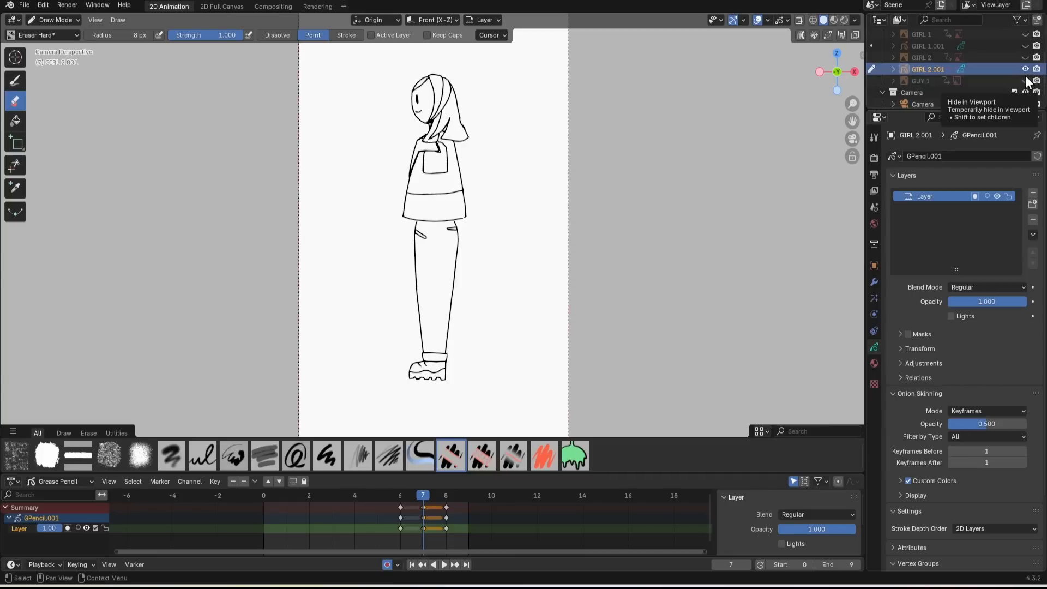
Unhide GIRL 1.001 and characters in the viewport, and make characters the active object in Draw Mode
{"action": "left_click", "coordinate": [1026, 46]}
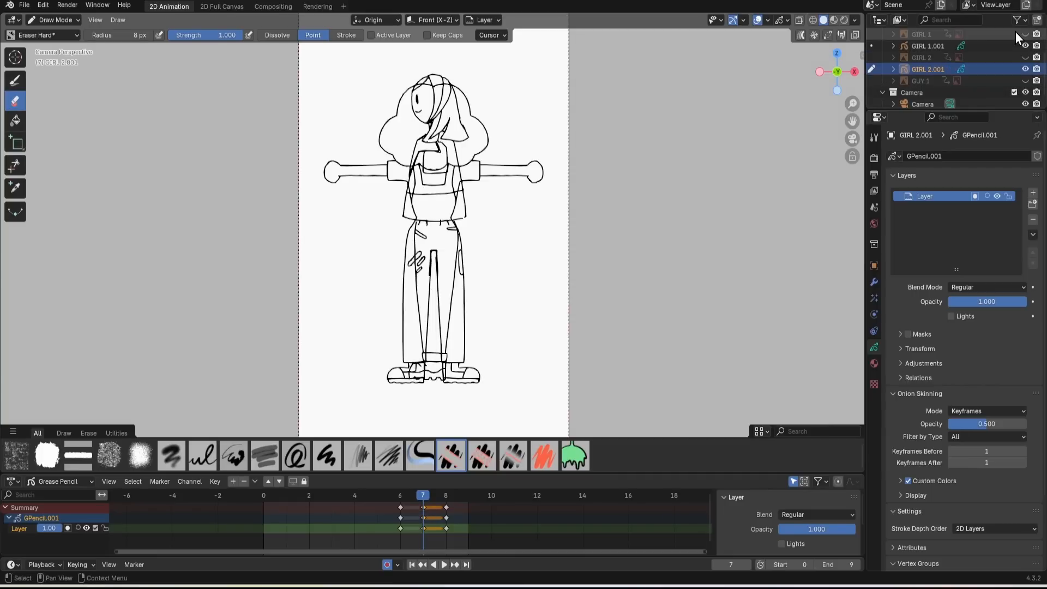
{"action": "scroll", "coordinate": [1016, 32], "scroll_direction": "up", "scroll_amount": 3}
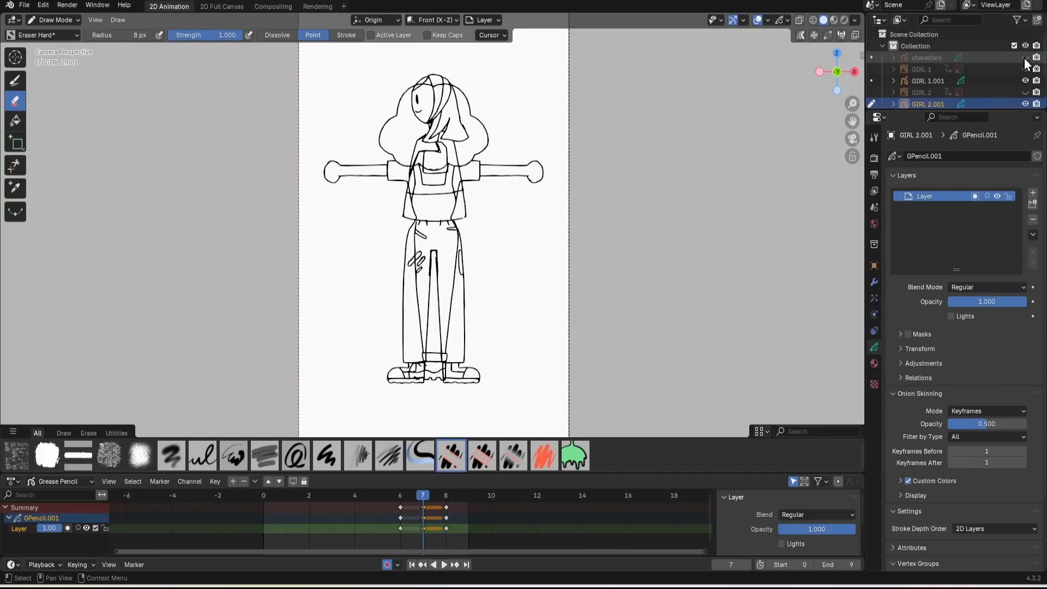
{"action": "left_click", "coordinate": [1025, 58]}
{"action": "left_click", "coordinate": [872, 58]}
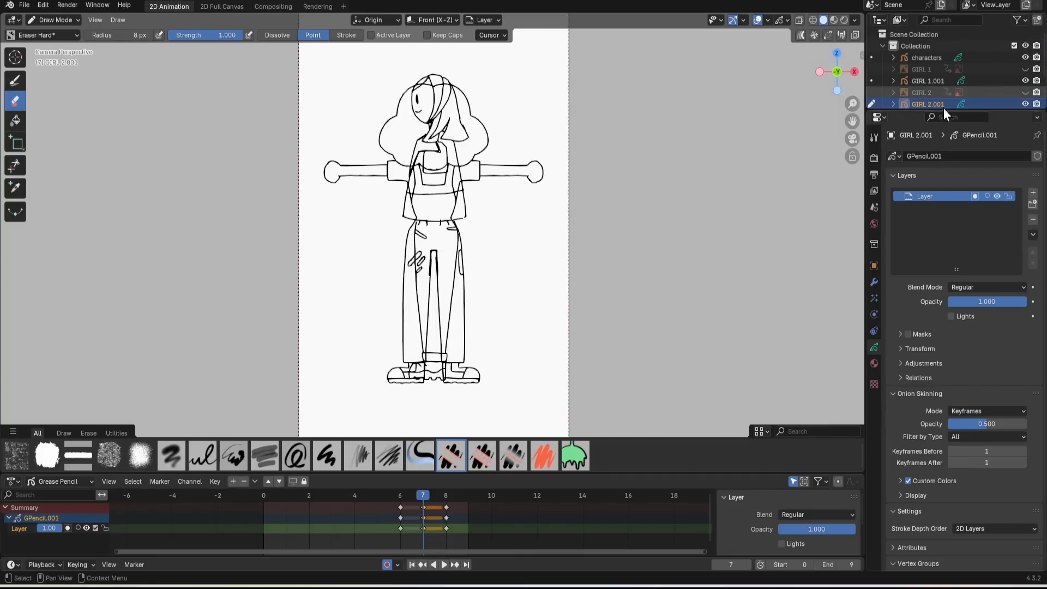
Check the drawings from frame 3 to frame 6, and insert a blank keyframe on all channels of GIRL 1.001 at frame 6
{"action": "left_click", "coordinate": [332, 495]}
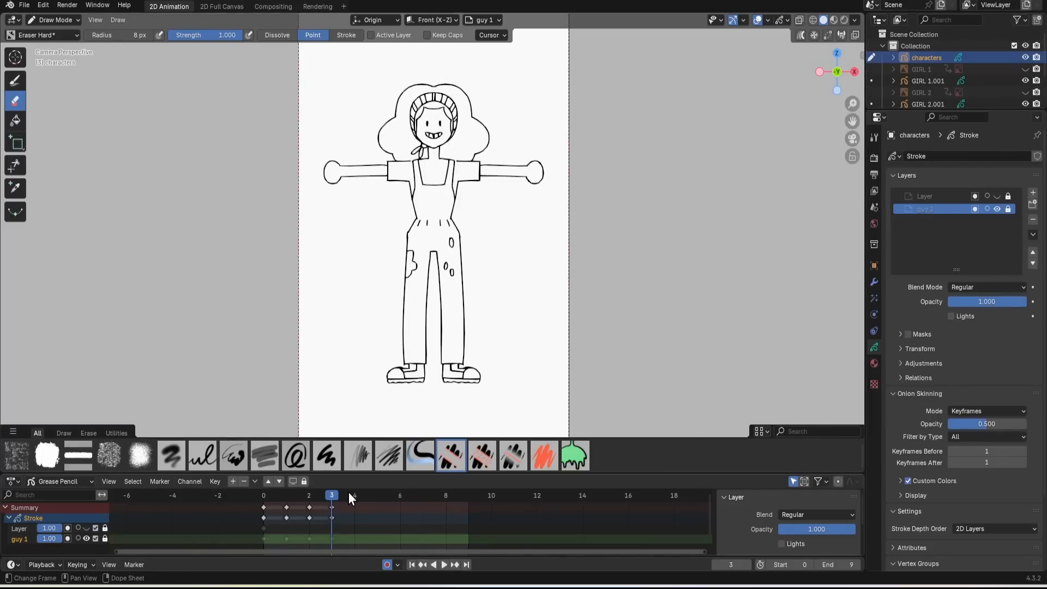
{"action": "key", "text": "space"}
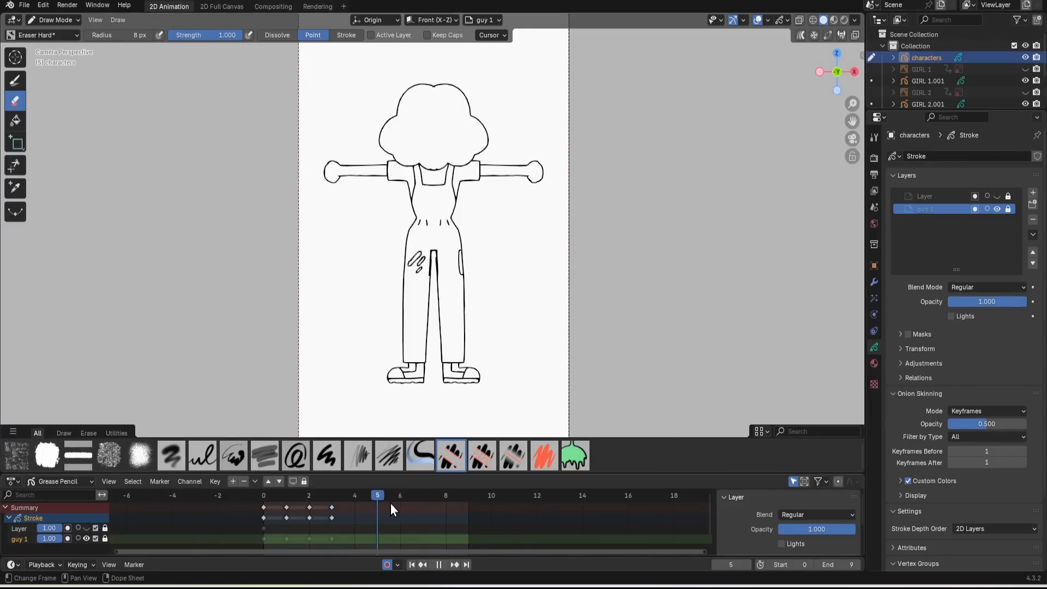
{"action": "key", "text": "space"}
{"action": "scroll", "coordinate": [404, 523], "scroll_direction": "down", "scroll_amount": 1}
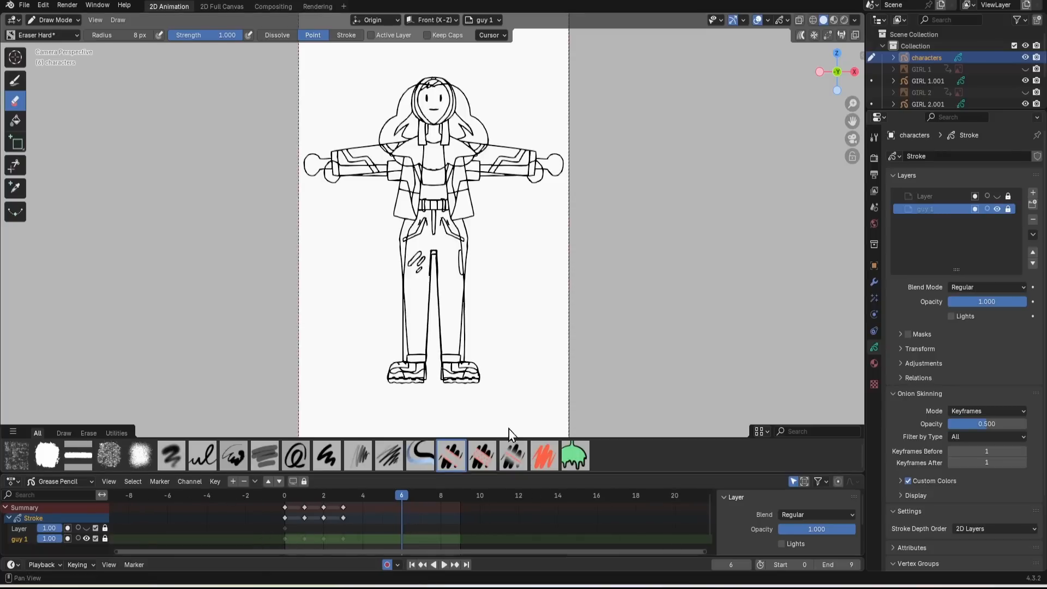
{"action": "left_click", "coordinate": [871, 80]}
{"action": "key", "text": "i"}
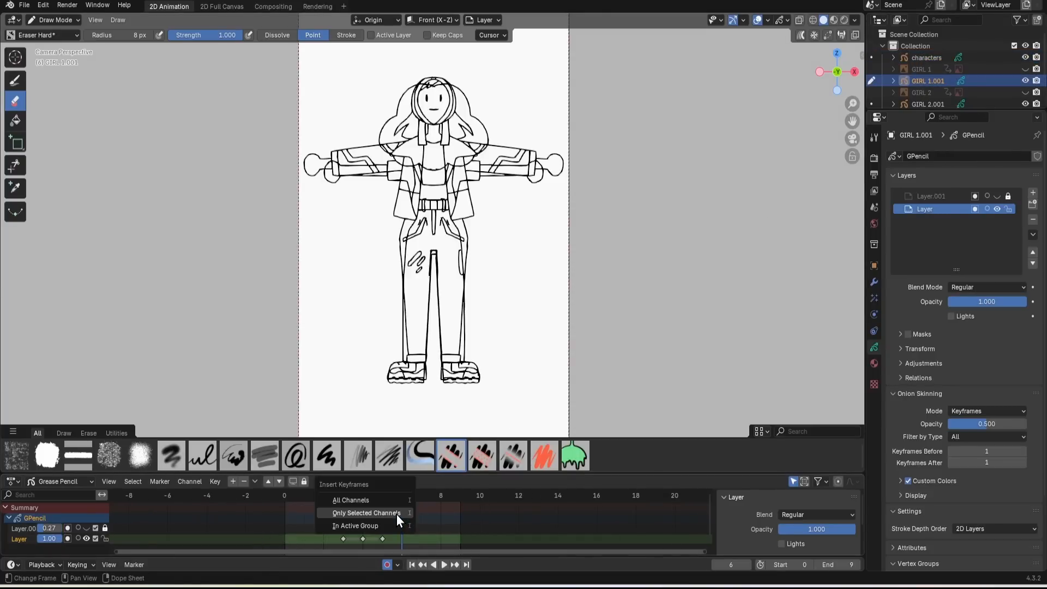
{"action": "left_click", "coordinate": [396, 500]}
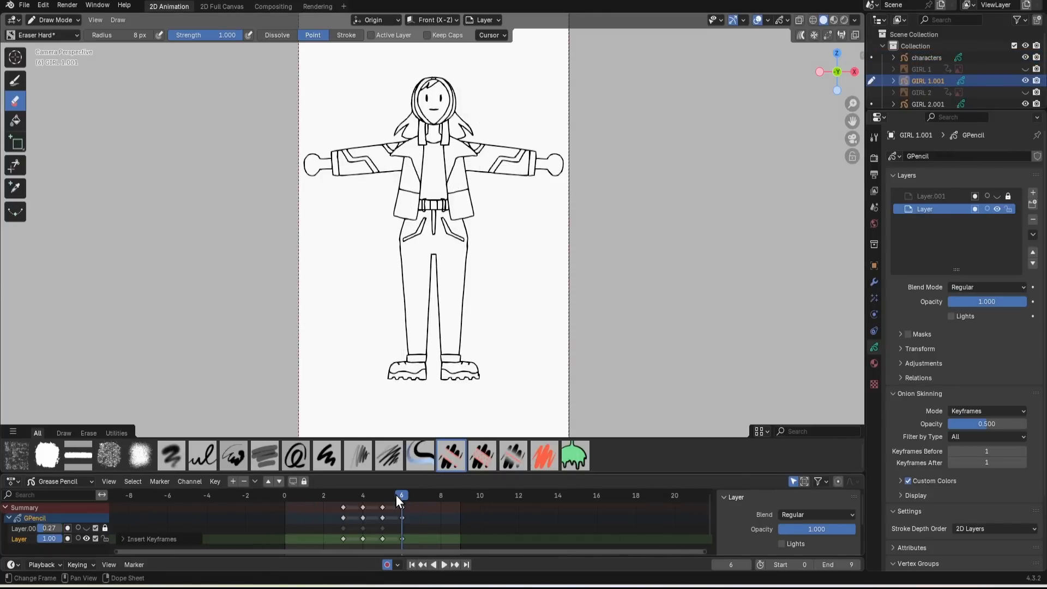
Play on to frame 8 to check GIRL 2's views, and set the scene's end frame to 8
{"action": "key", "text": "space"}
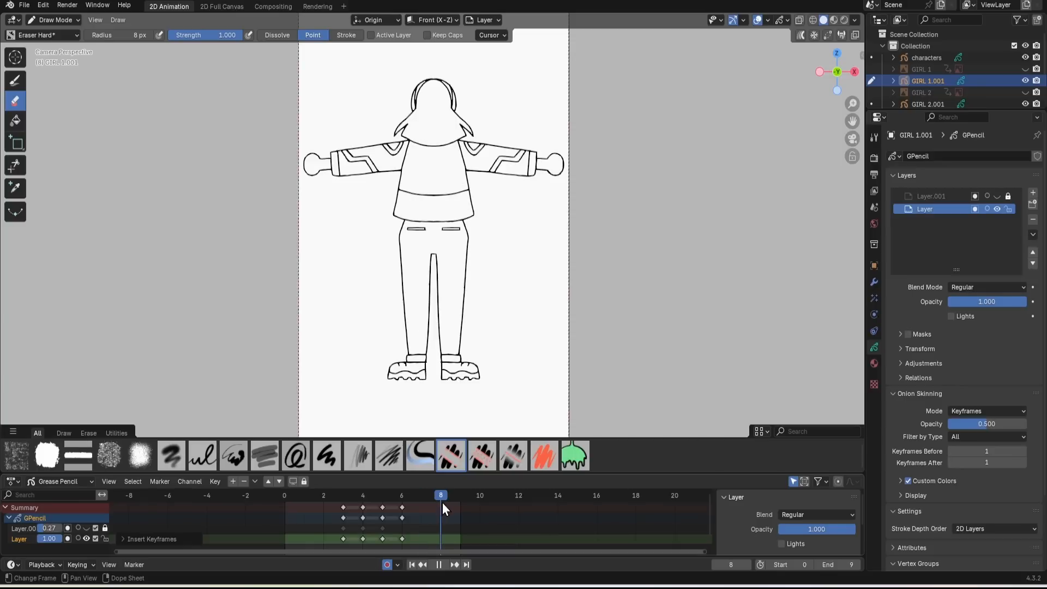
{"action": "key", "text": "space"}
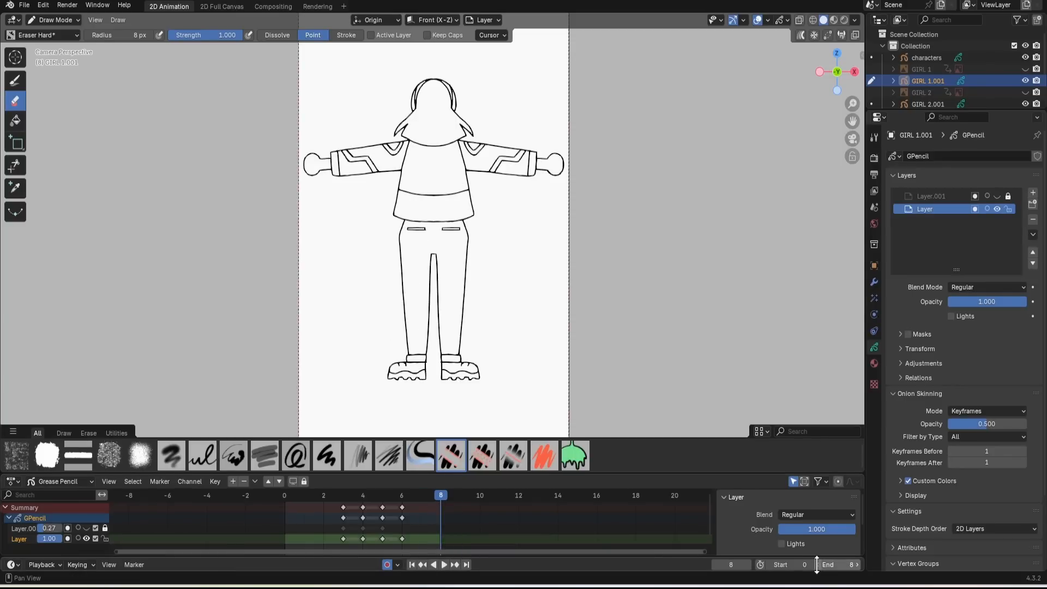
{"action": "key", "text": "ctrl+End"}
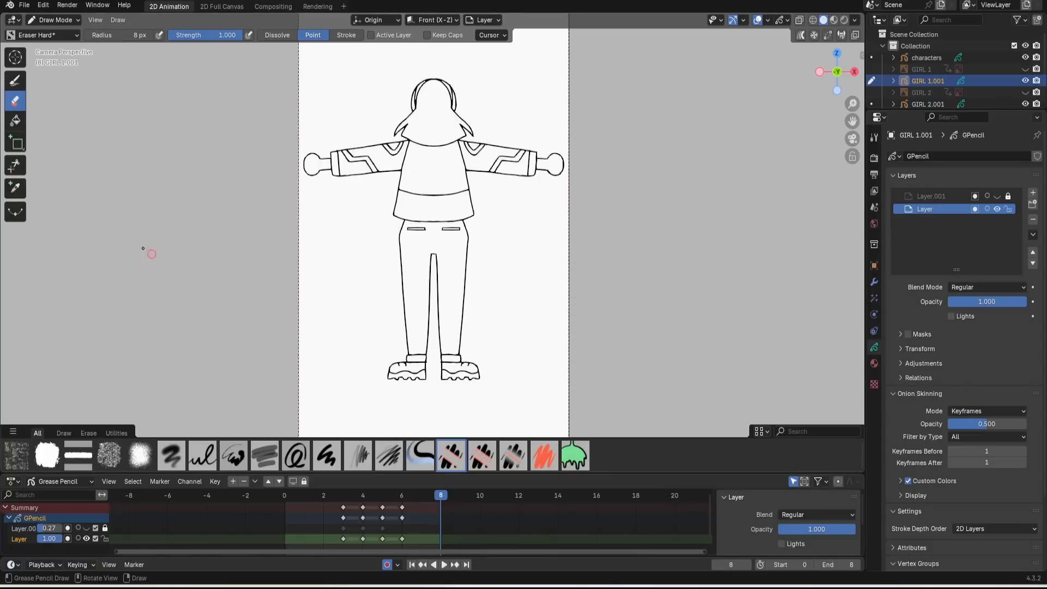
Set the output to 1920 × 1080 px with 1:1 aspect, no render region and a 0000.png path in the TER TURNS folder, and render the animation
{"action": "left_click", "coordinate": [67, 5]}
{"action": "left_click", "coordinate": [874, 174]}
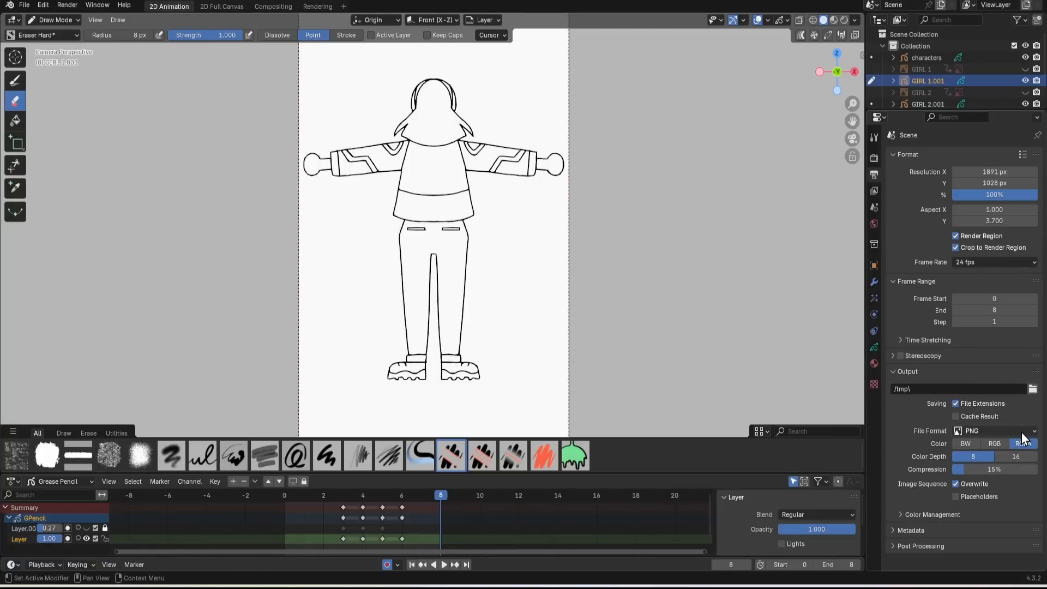
{"action": "left_click", "coordinate": [1033, 389]}
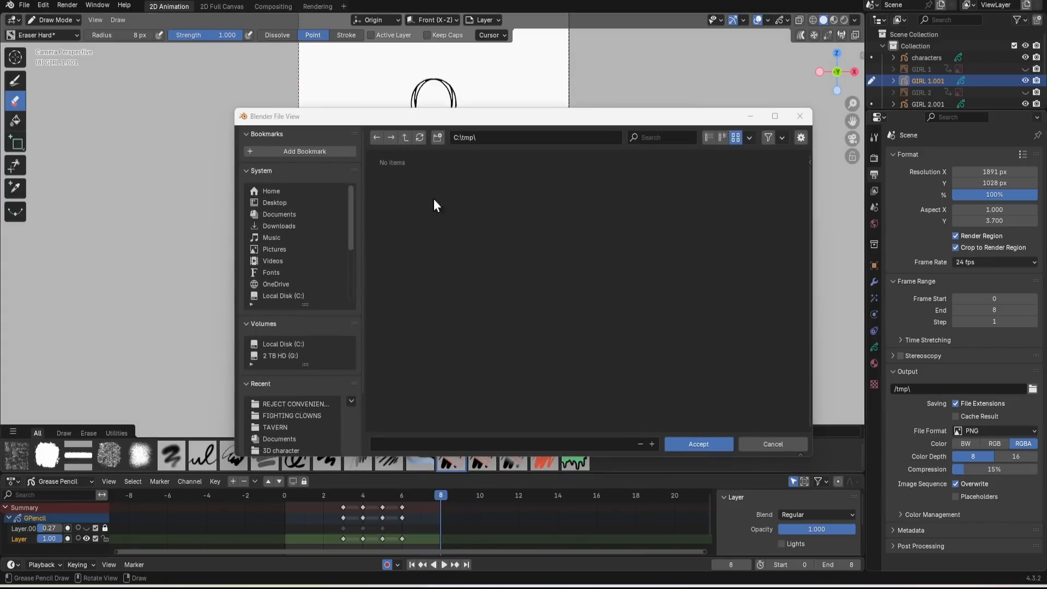
{"action": "left_click", "coordinate": [67, 5]}
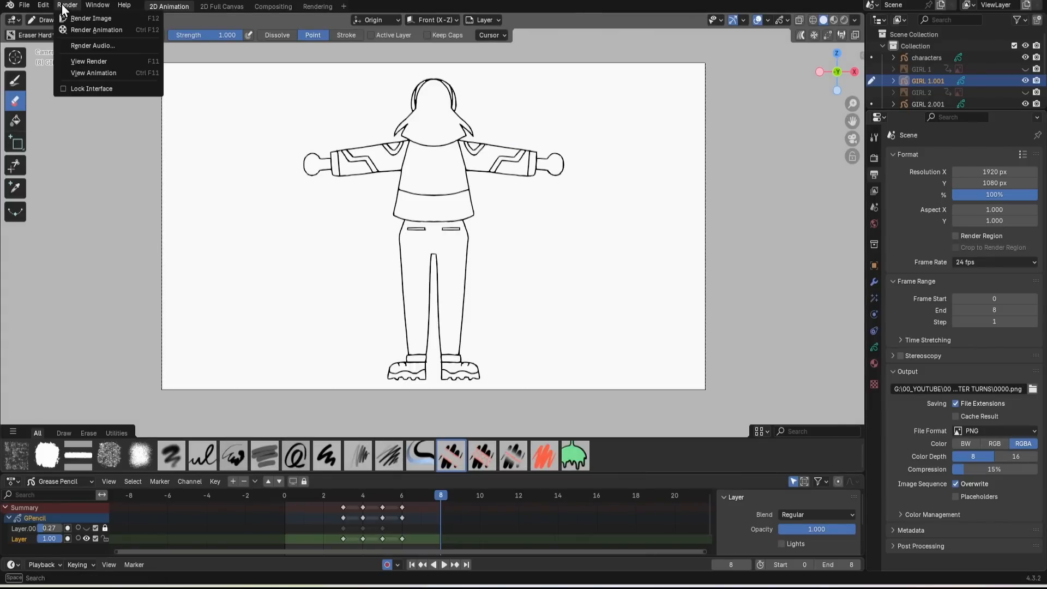
{"action": "left_click", "coordinate": [77, 28]}
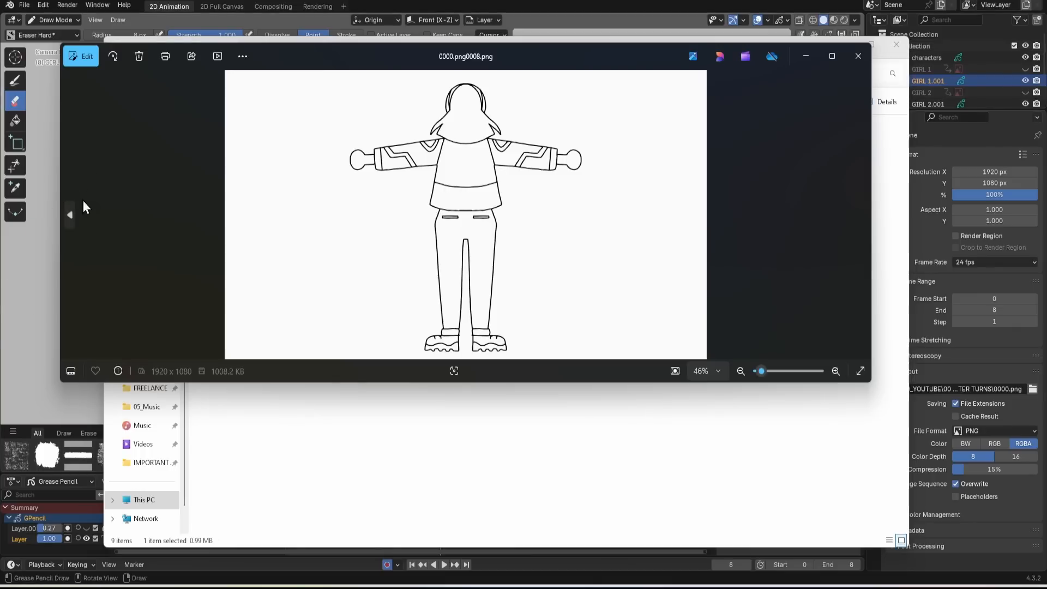
Review the rendered turnaround images one by one, from 0000.png0008.png back to 0000.png0000.png
{"action": "left_click", "coordinate": [73, 215]}
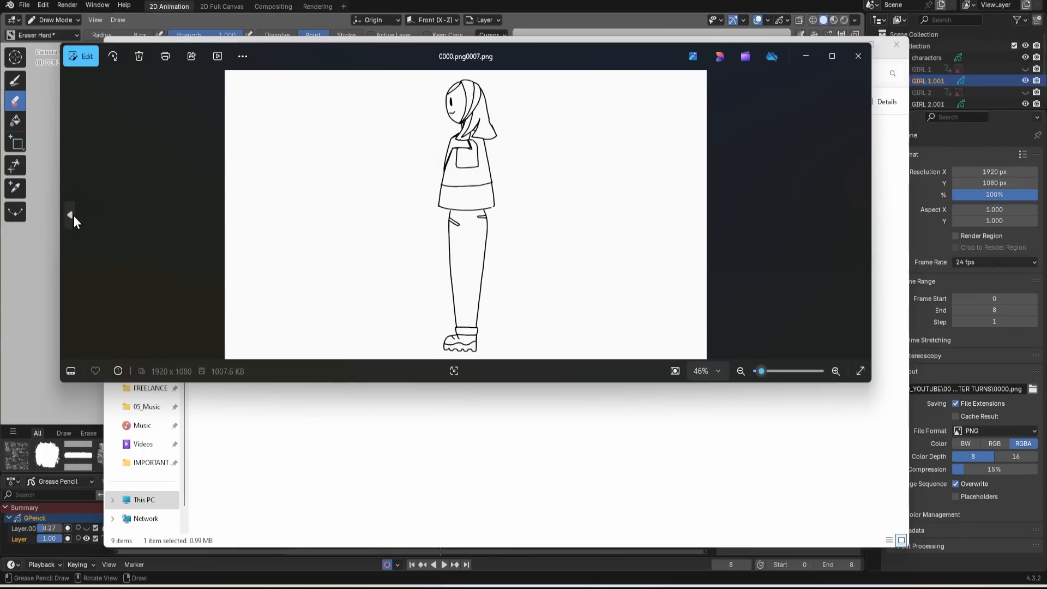
{"action": "left_click", "coordinate": [73, 215]}
{"action": "left_click", "coordinate": [74, 215]}
{"action": "left_click", "coordinate": [74, 215]}
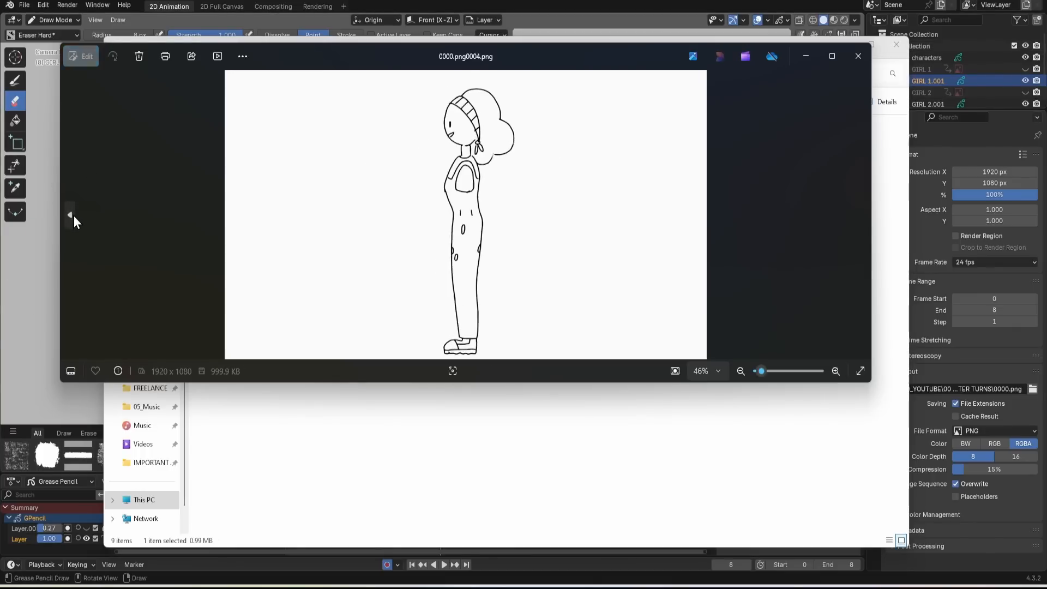
{"action": "left_click", "coordinate": [74, 214]}
{"action": "left_click", "coordinate": [74, 215]}
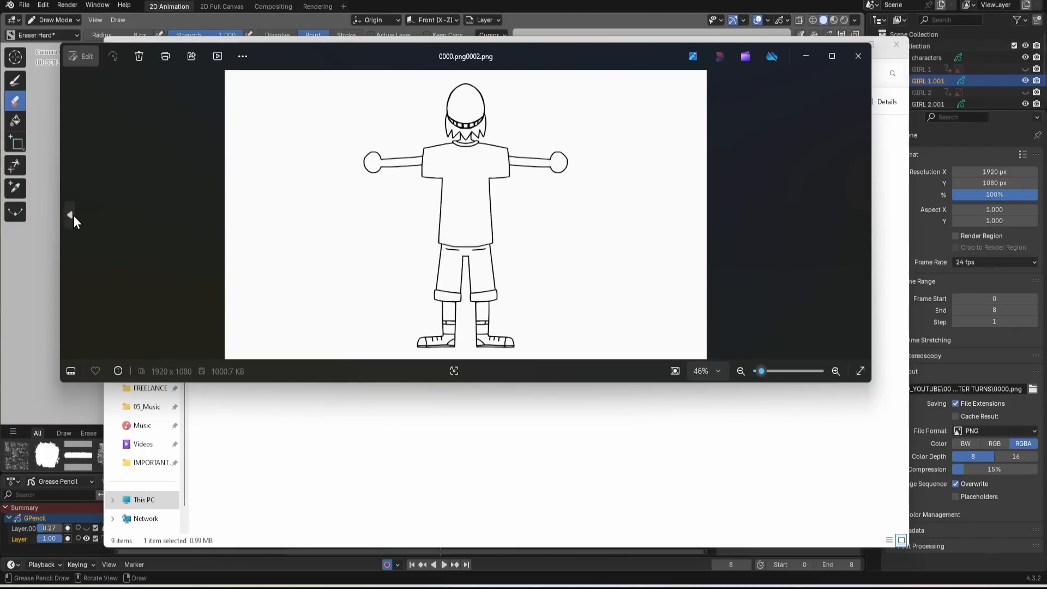
{"action": "left_click", "coordinate": [74, 215]}
{"action": "left_click", "coordinate": [73, 215]}
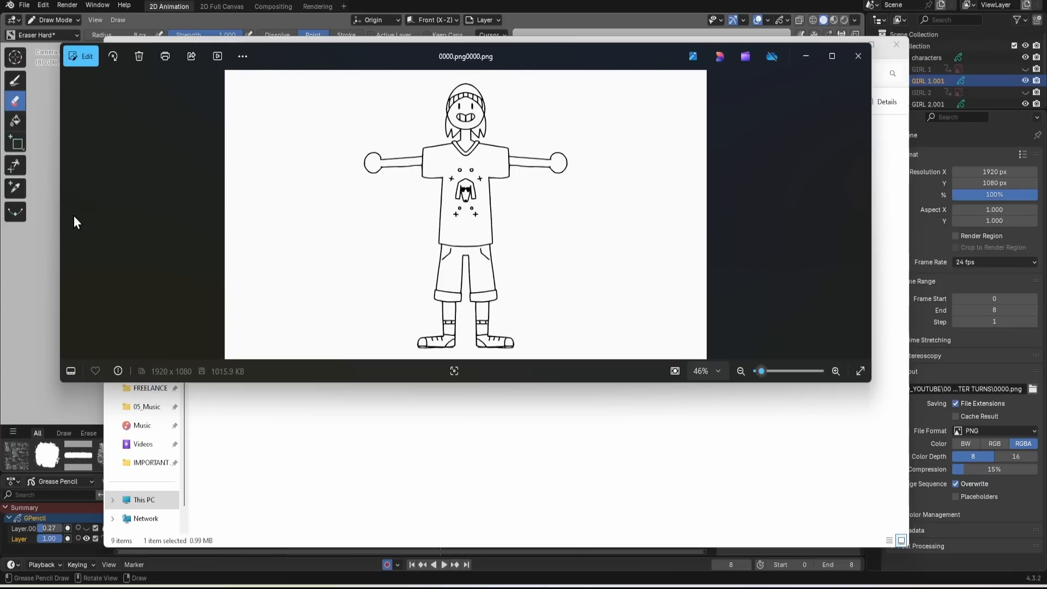